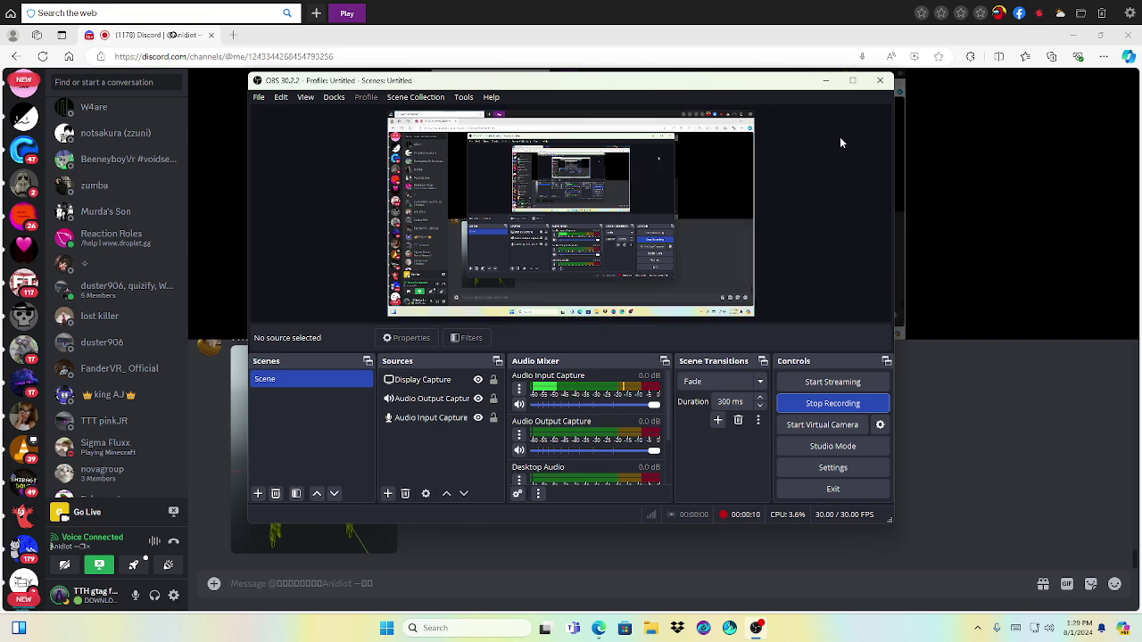
Step: Minimize the OBS recording window and bring the Discord browser window back to the front
click(824, 81)
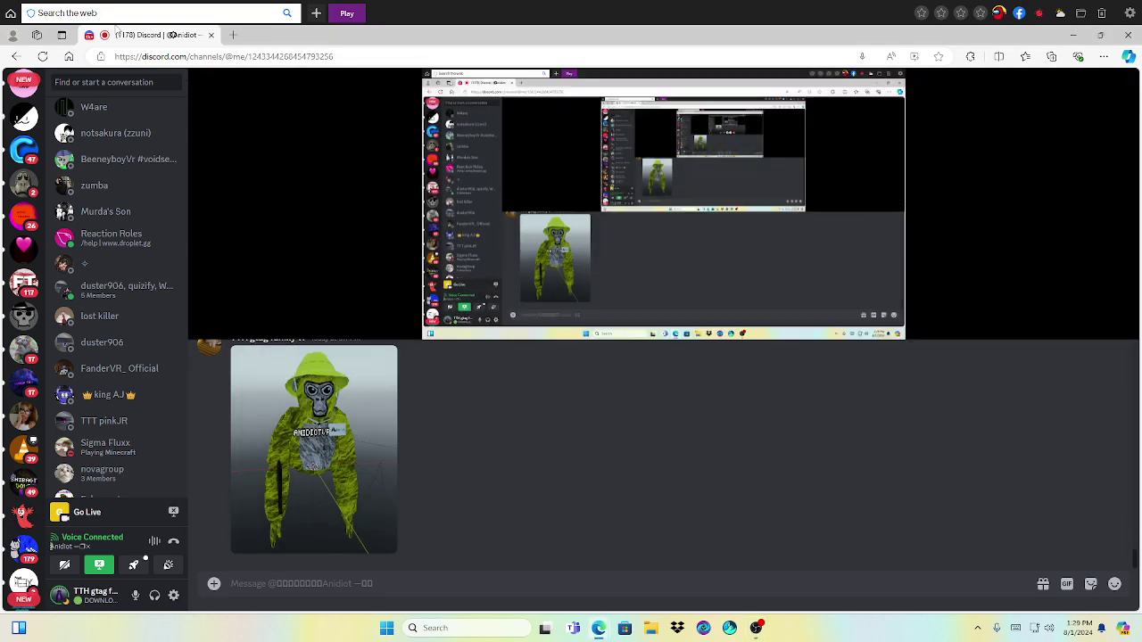
click(1073, 35)
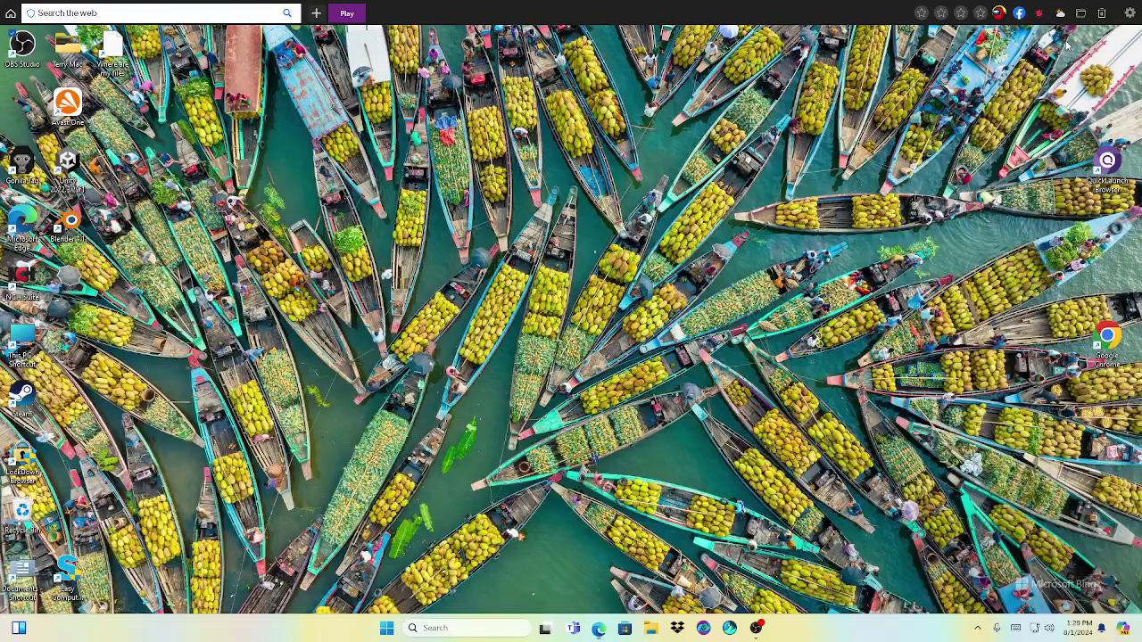
mouse_move(599, 628)
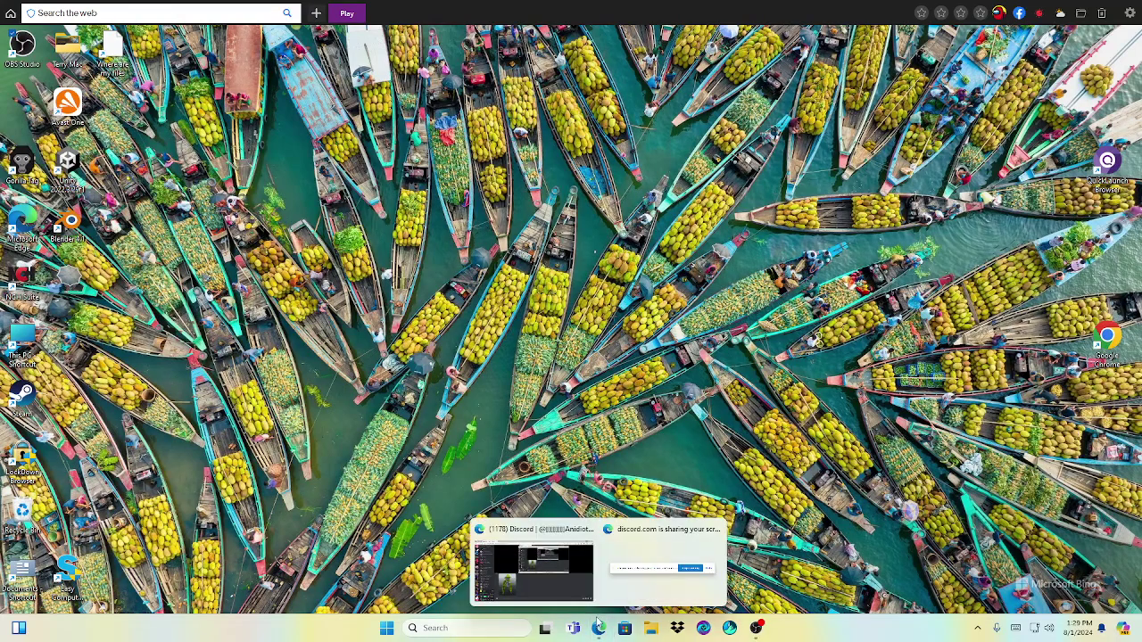
click(558, 580)
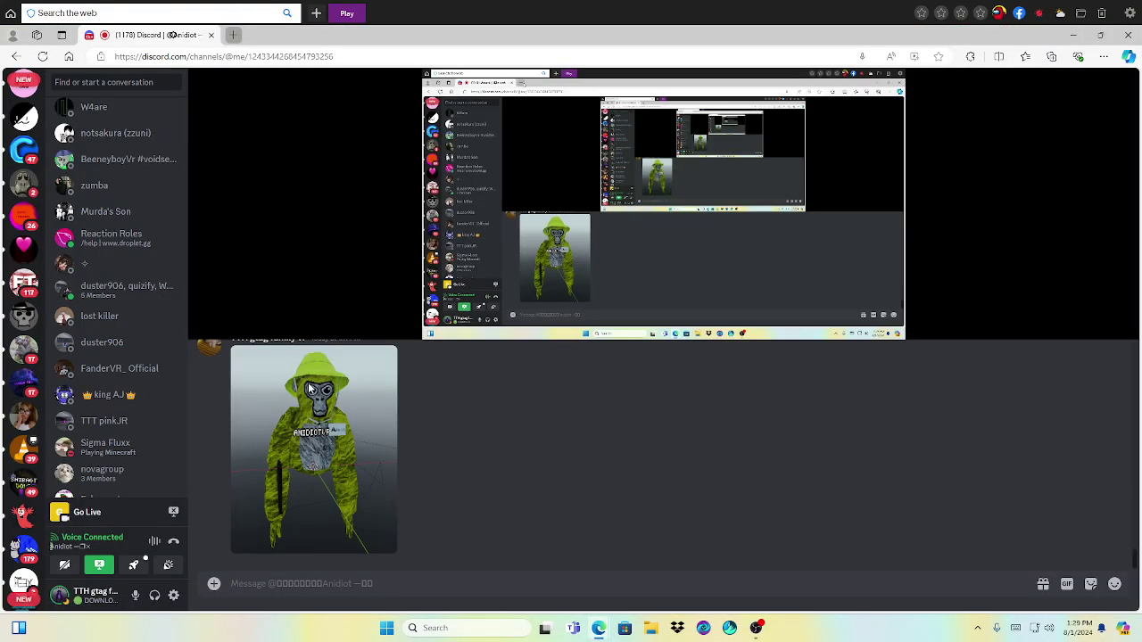
Step: Open YouTube Studio in a new browser tab and go to the channel's Branding customization settings
click(232, 34)
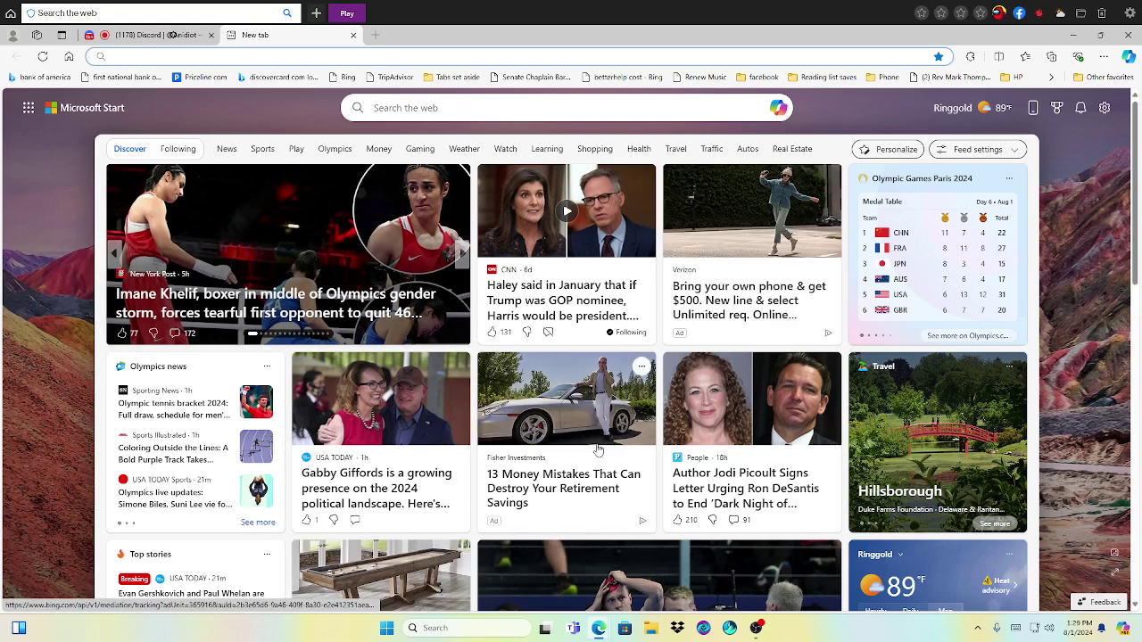
text(youtube.com)
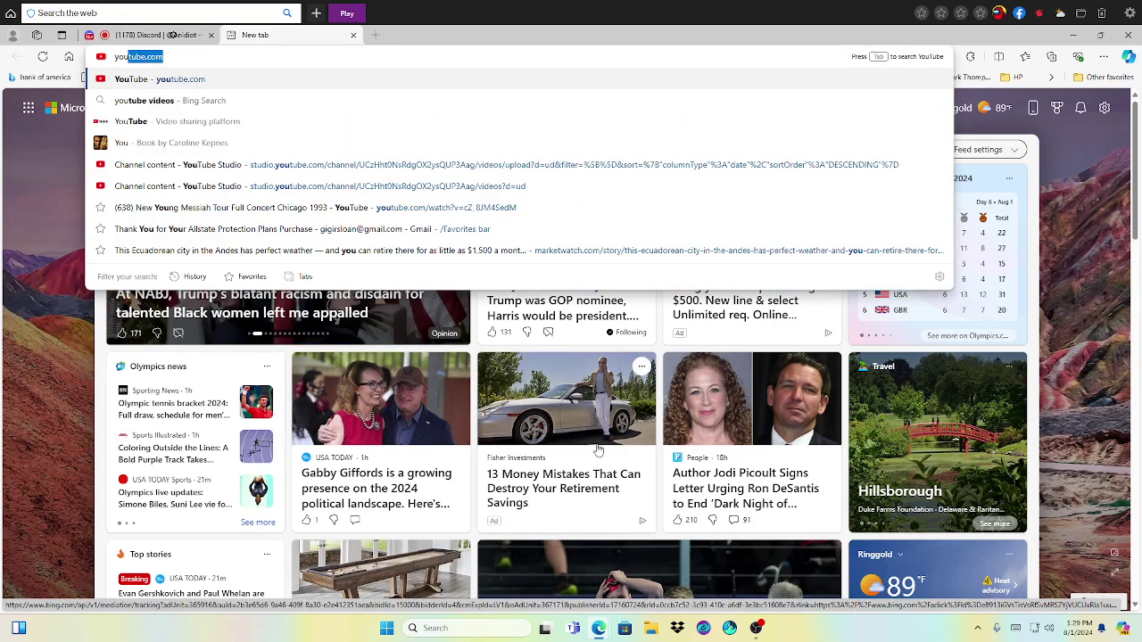
click(768, 191)
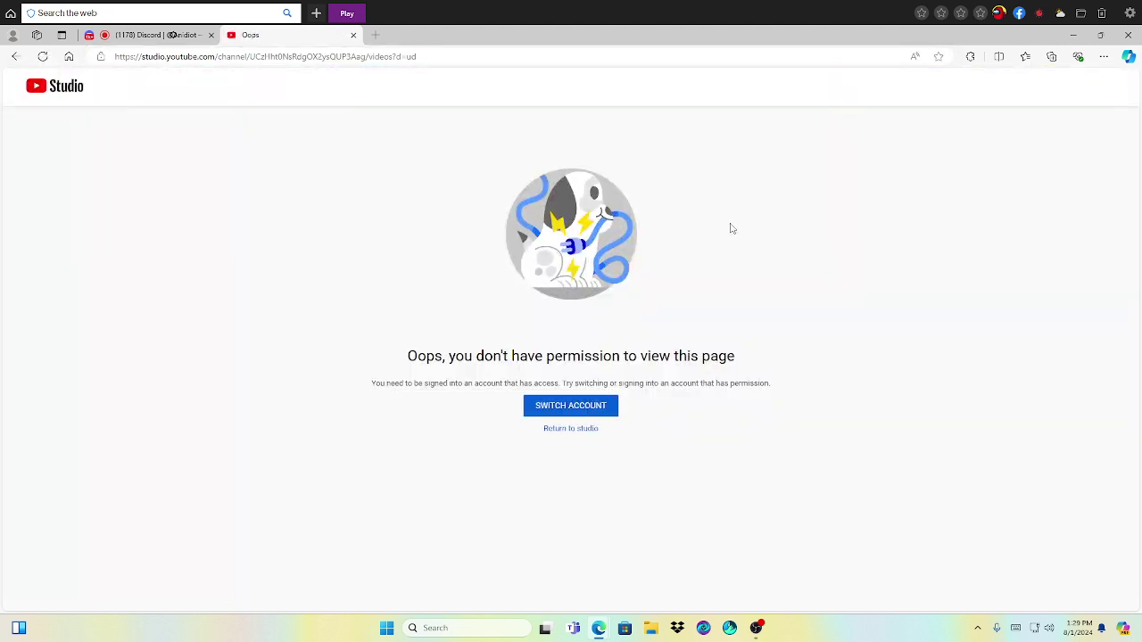
click(557, 430)
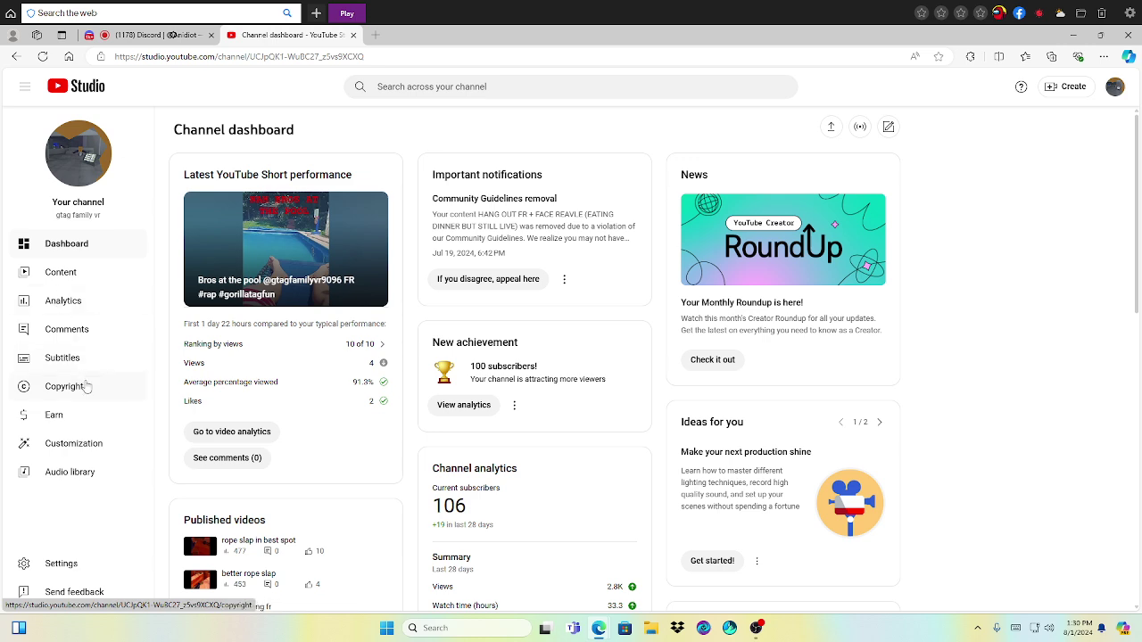
click(75, 456)
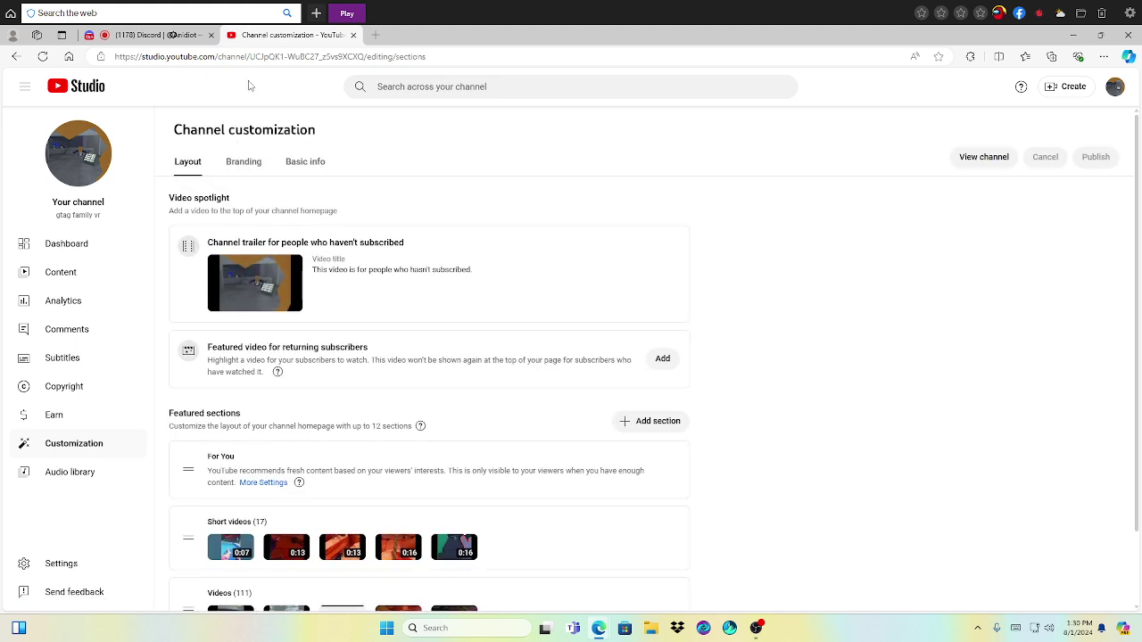
click(241, 164)
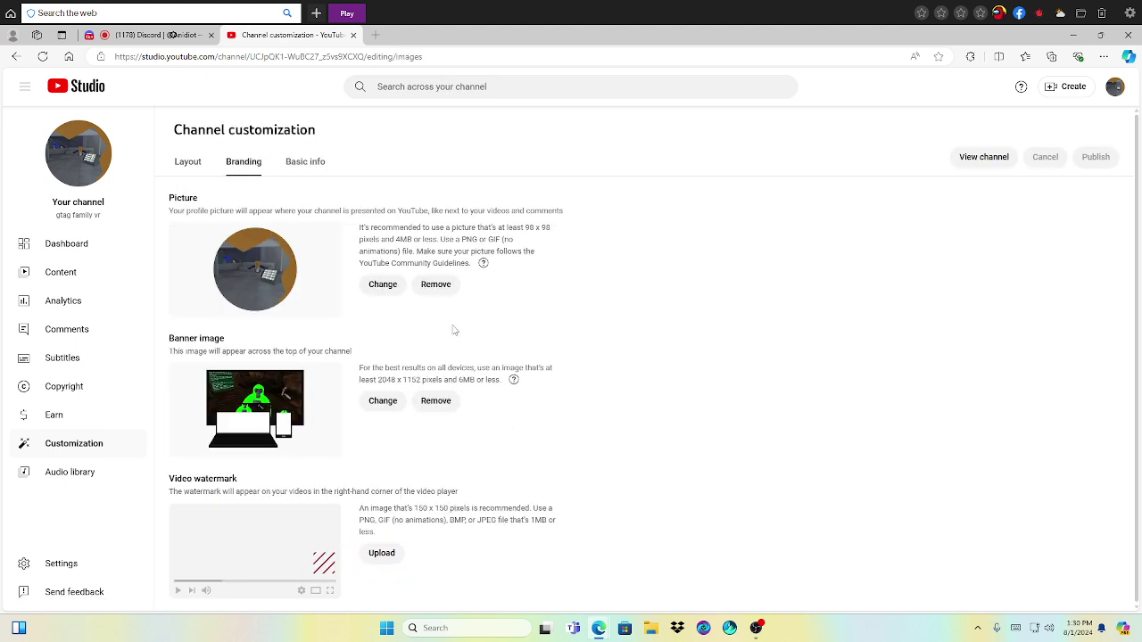
click(392, 285)
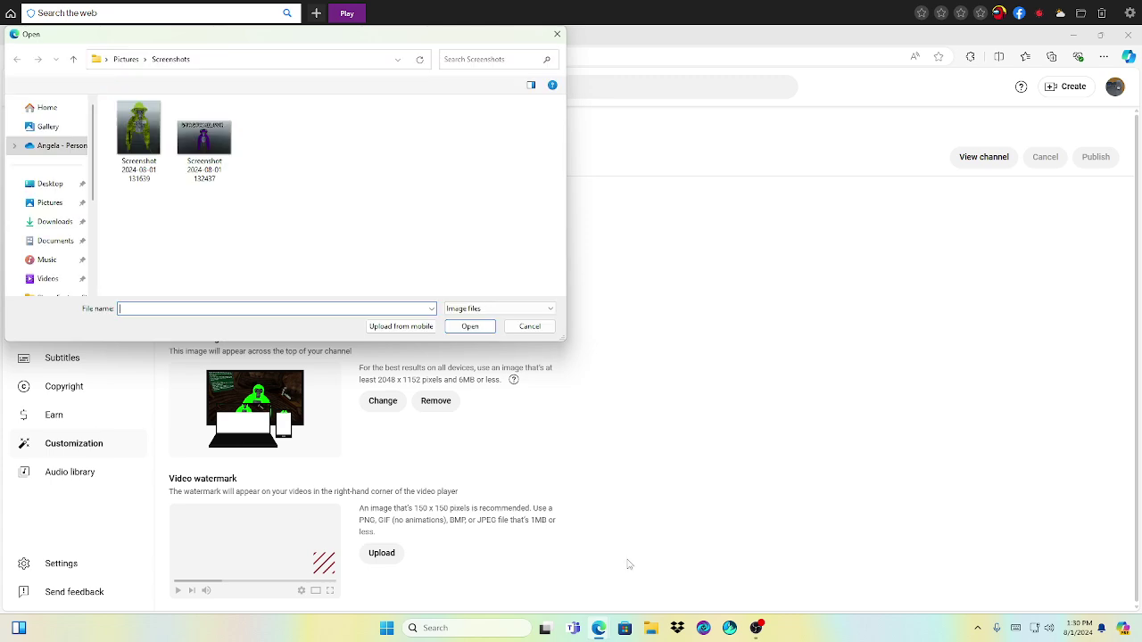
click(205, 141)
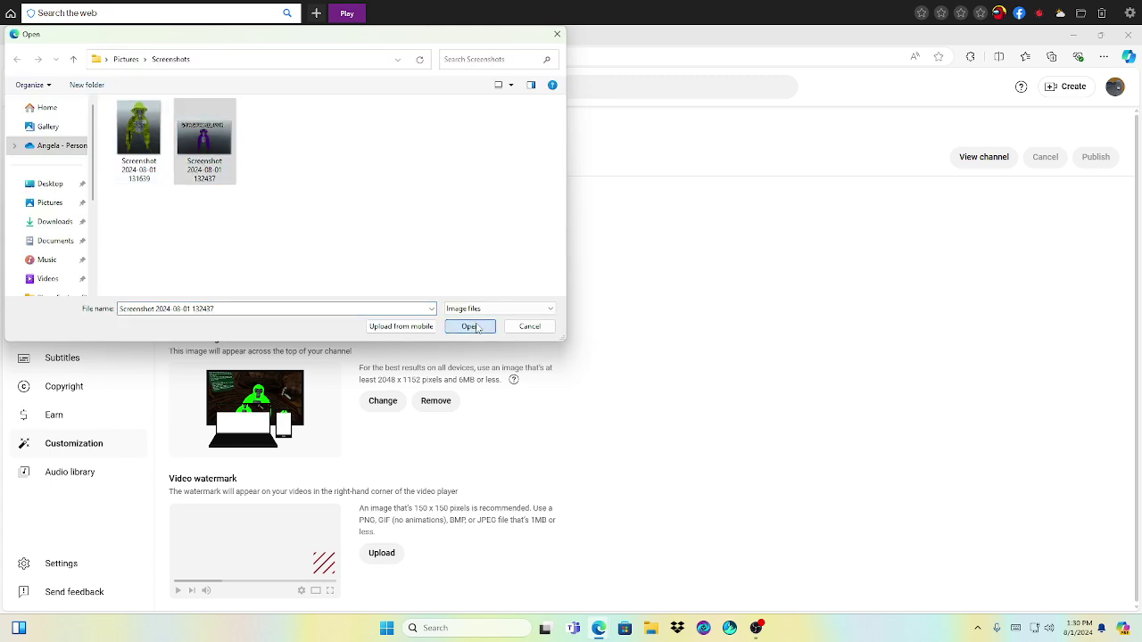
click(469, 326)
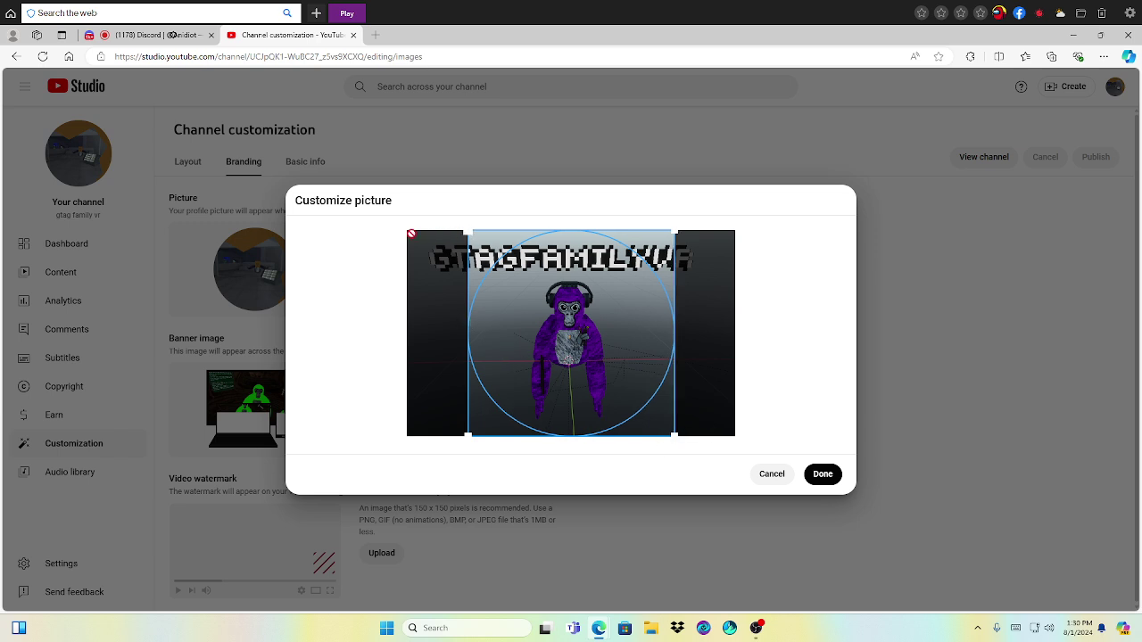
drag(411, 234, 126, 233)
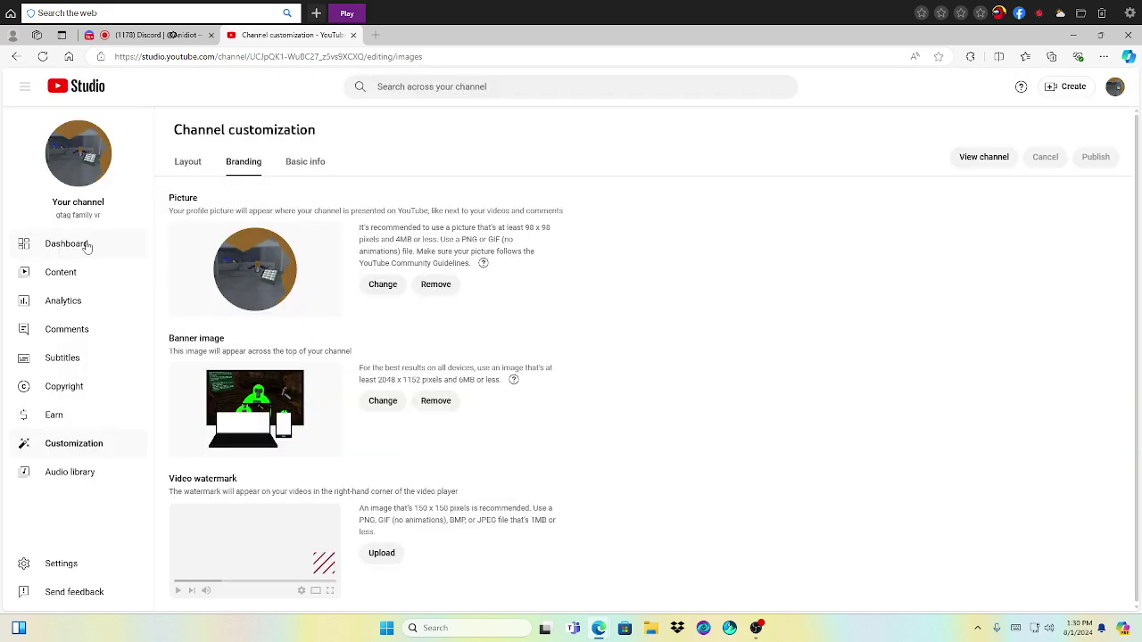
click(382, 284)
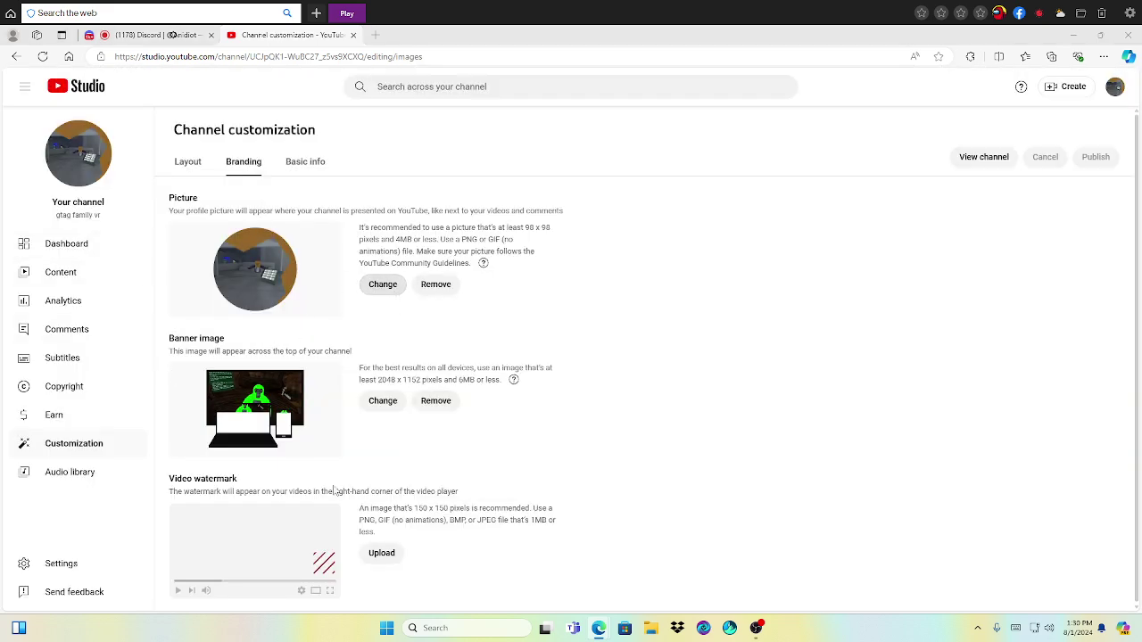
click(140, 141)
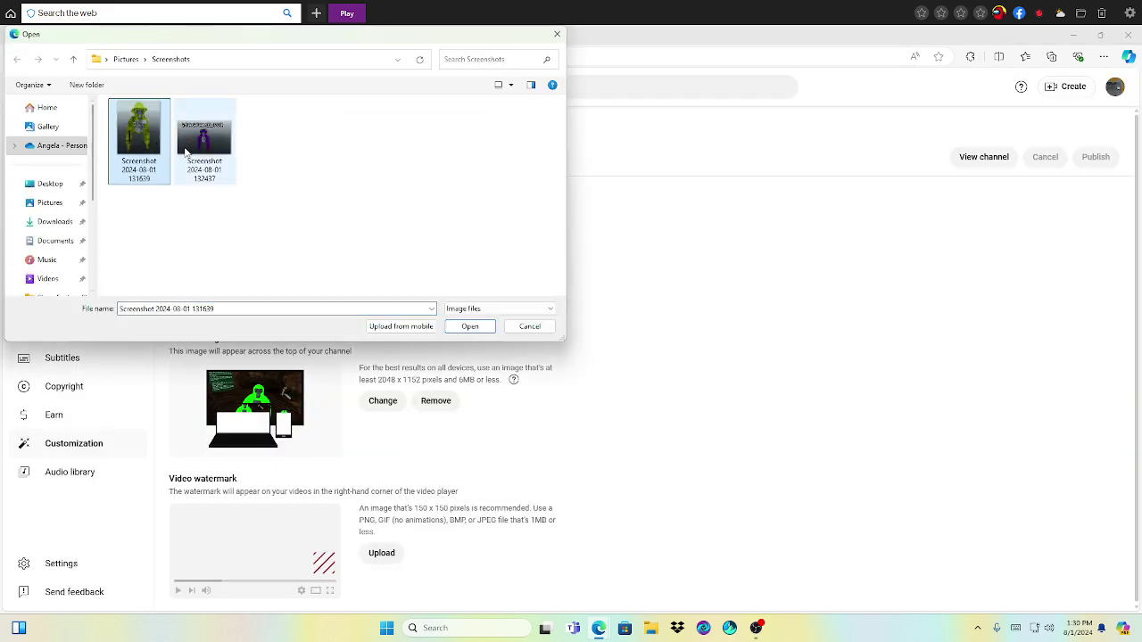
click(211, 157)
click(470, 326)
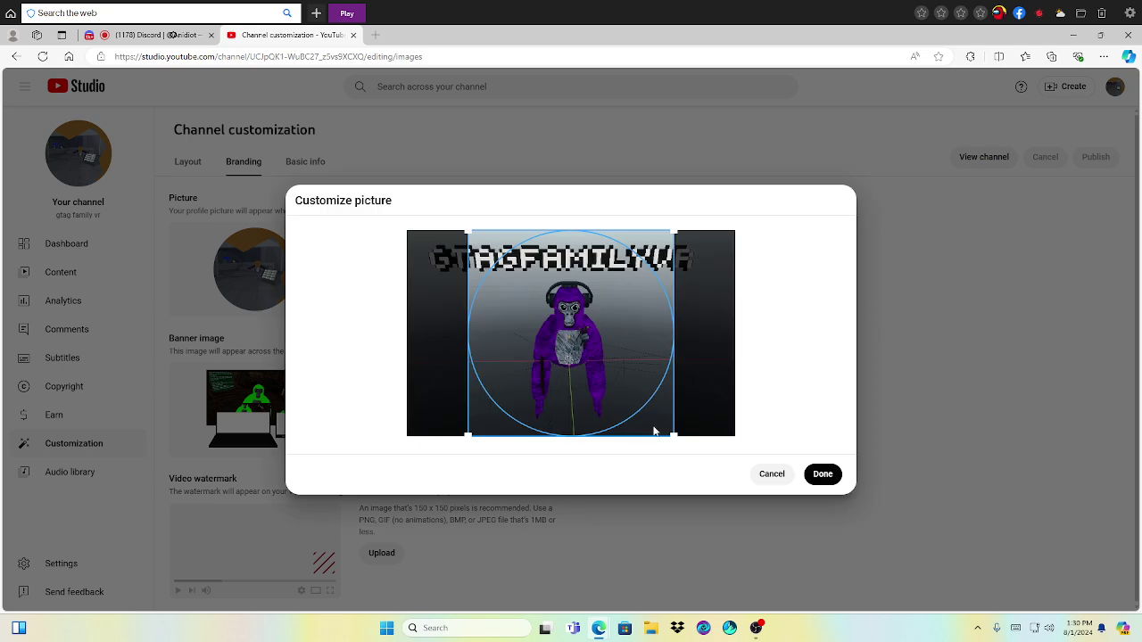
click(821, 473)
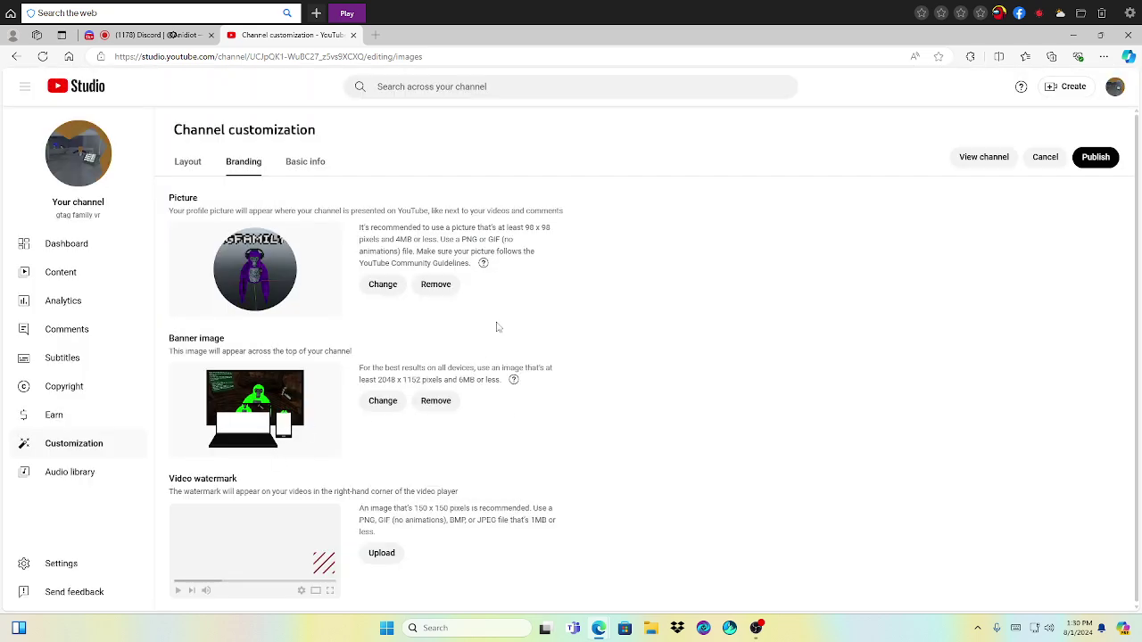
click(1090, 157)
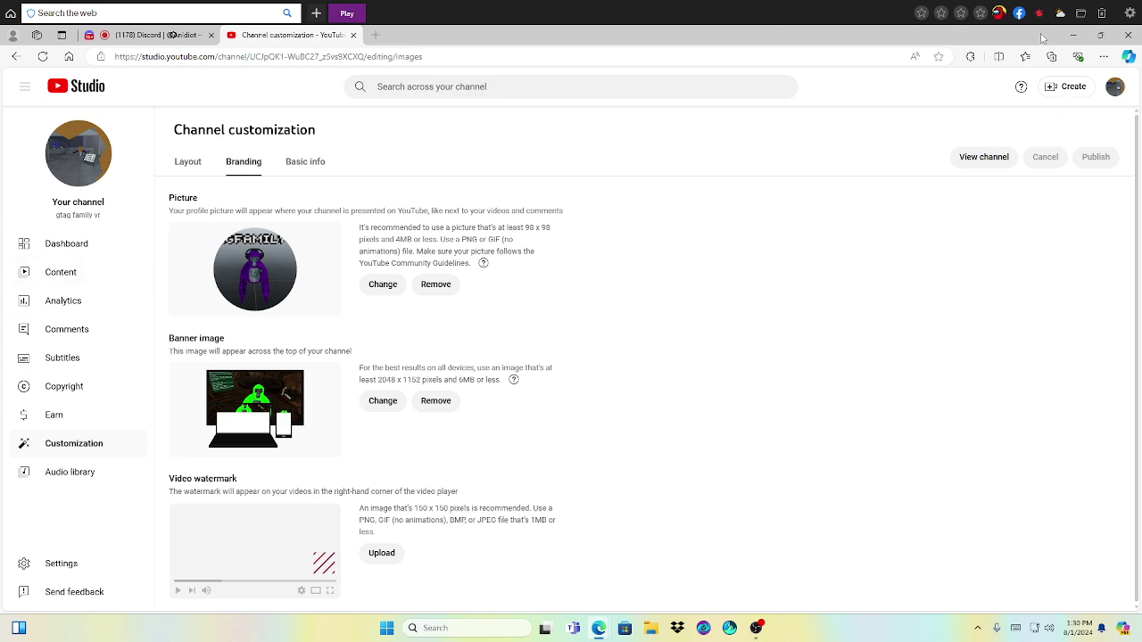
Step: Minimize the browser, switch to Blender, and open the recent file GorillaTag_IK_Rig.blend
click(1072, 34)
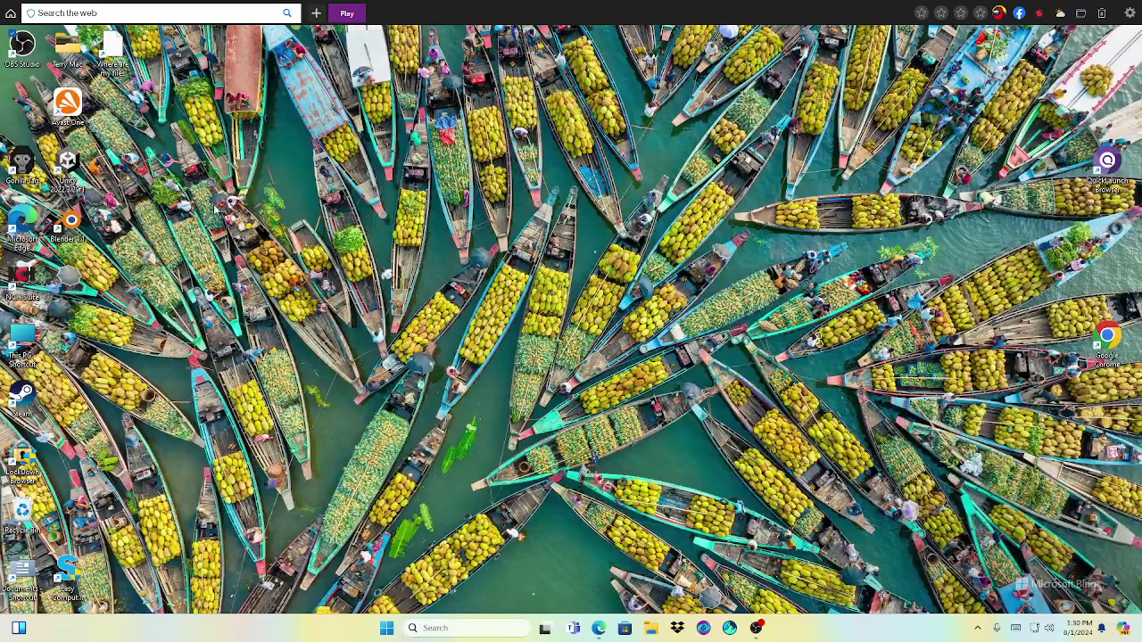
double_click(74, 230)
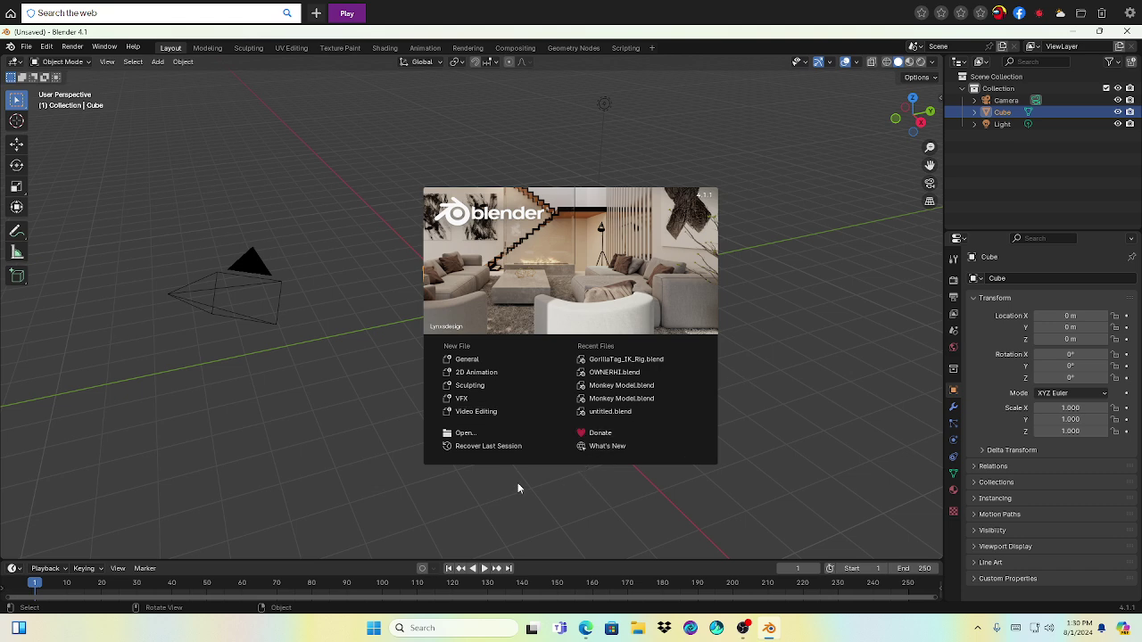
click(644, 359)
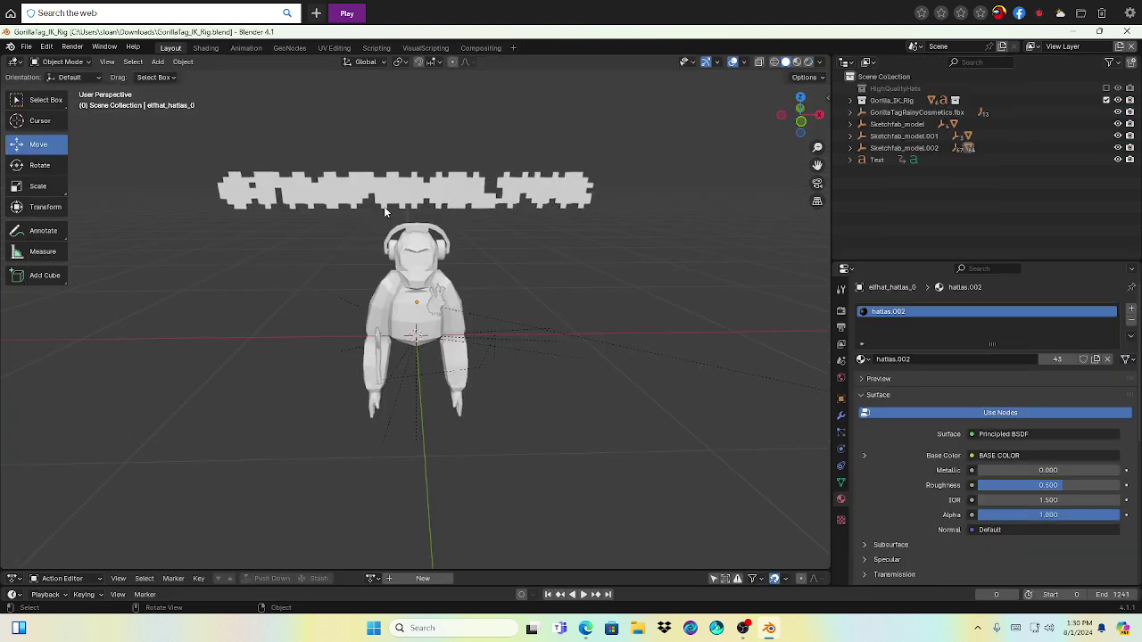
Step: Show the gorilla model and its text with Material Preview shading in the 3D viewport
scroll(454, 375, down, 4)
scroll(454, 223, up, 3)
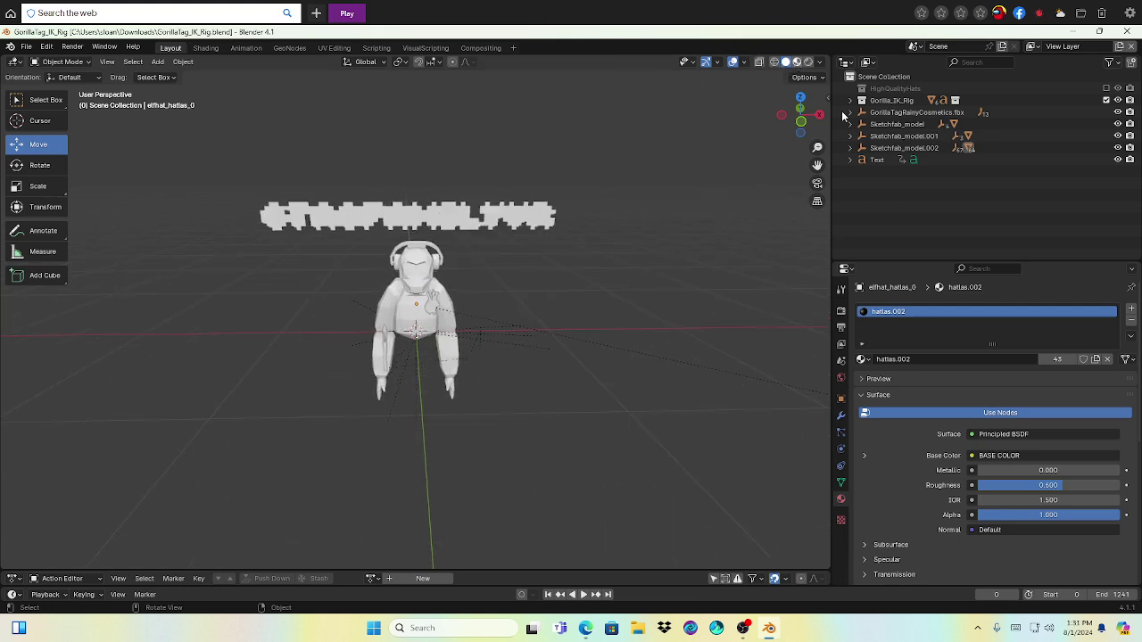
click(796, 62)
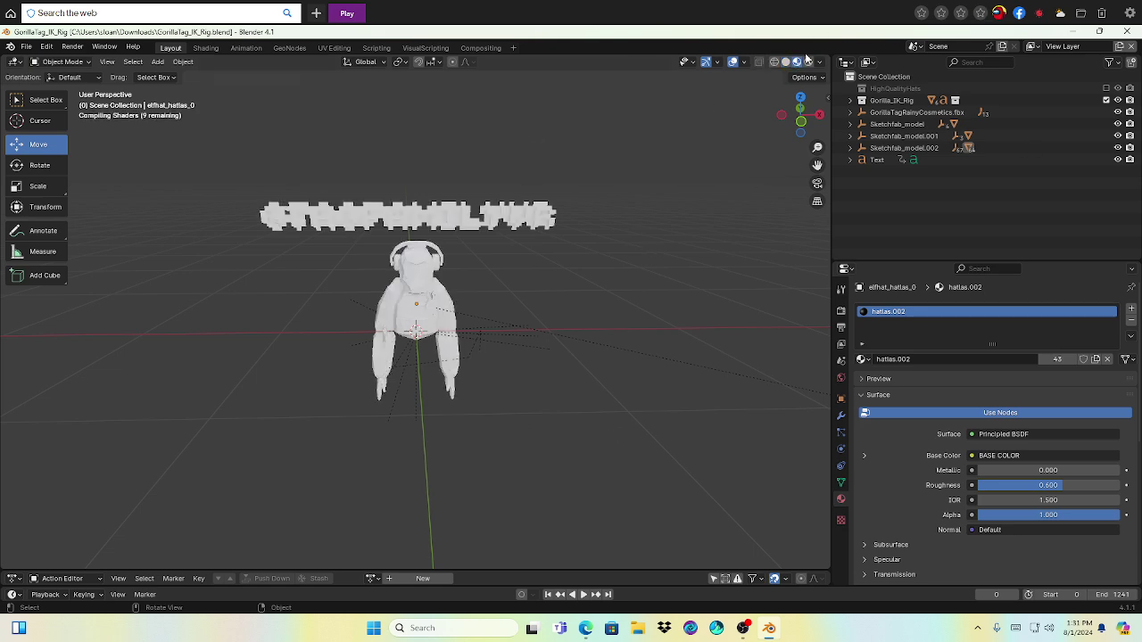
Step: Examine the textured gorilla and the GTAGFAMILYVR text from the front, including a close look at the chest
scroll(578, 246, down, 2)
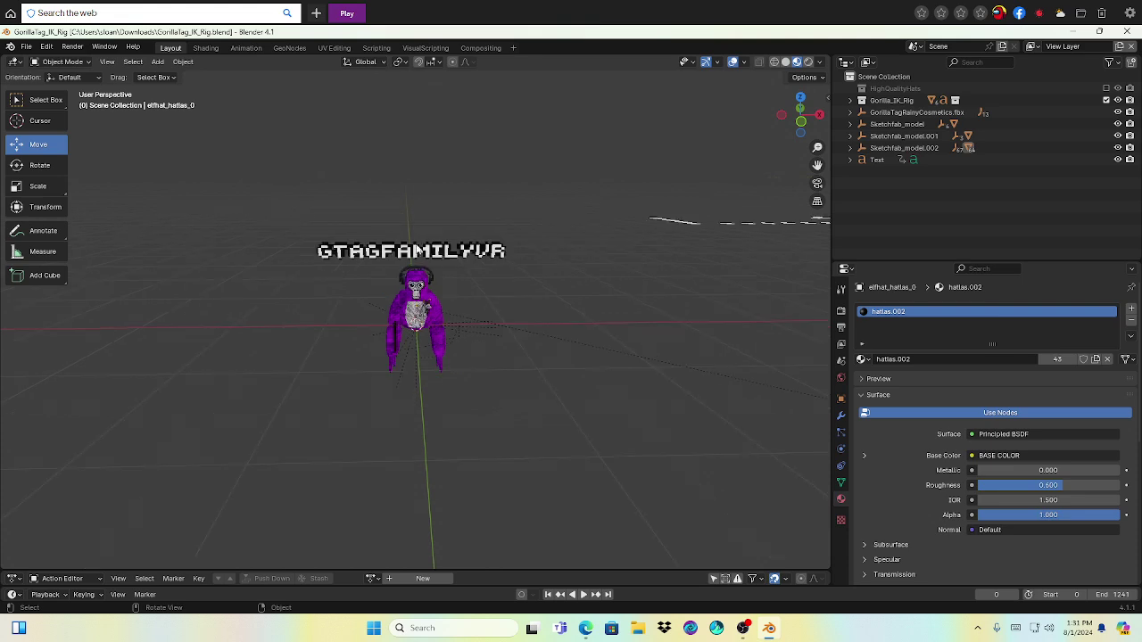
scroll(548, 246, up, 3)
middle_drag(547, 246, 480, 368)
scroll(506, 300, up, 4)
scroll(506, 299, down, 3)
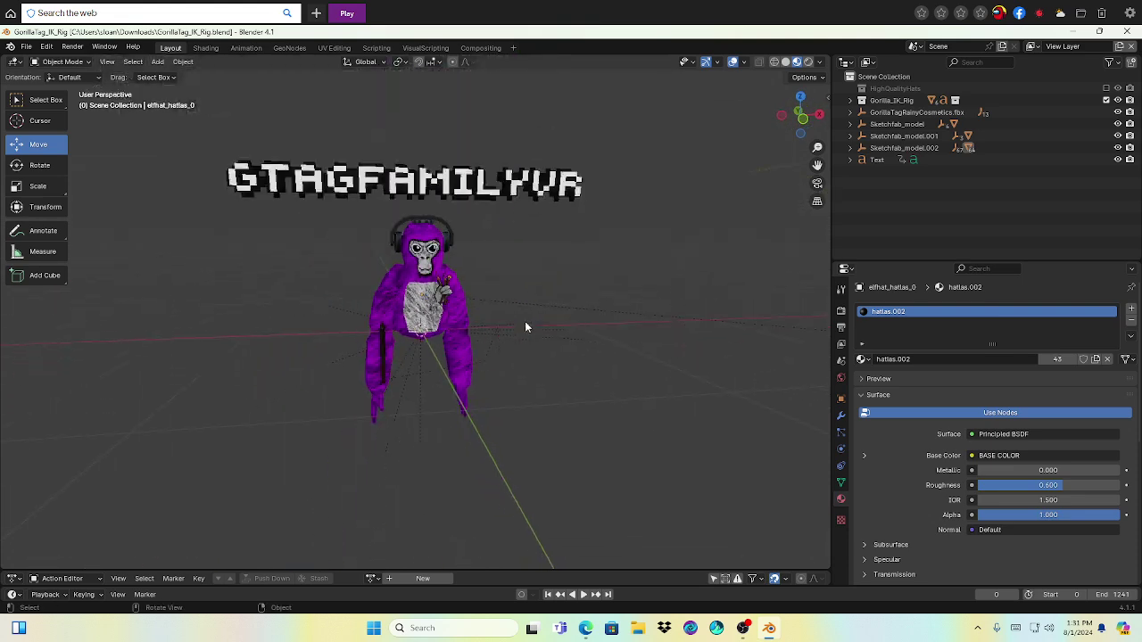
scroll(415, 299, down, 3)
scroll(402, 375, up, 4)
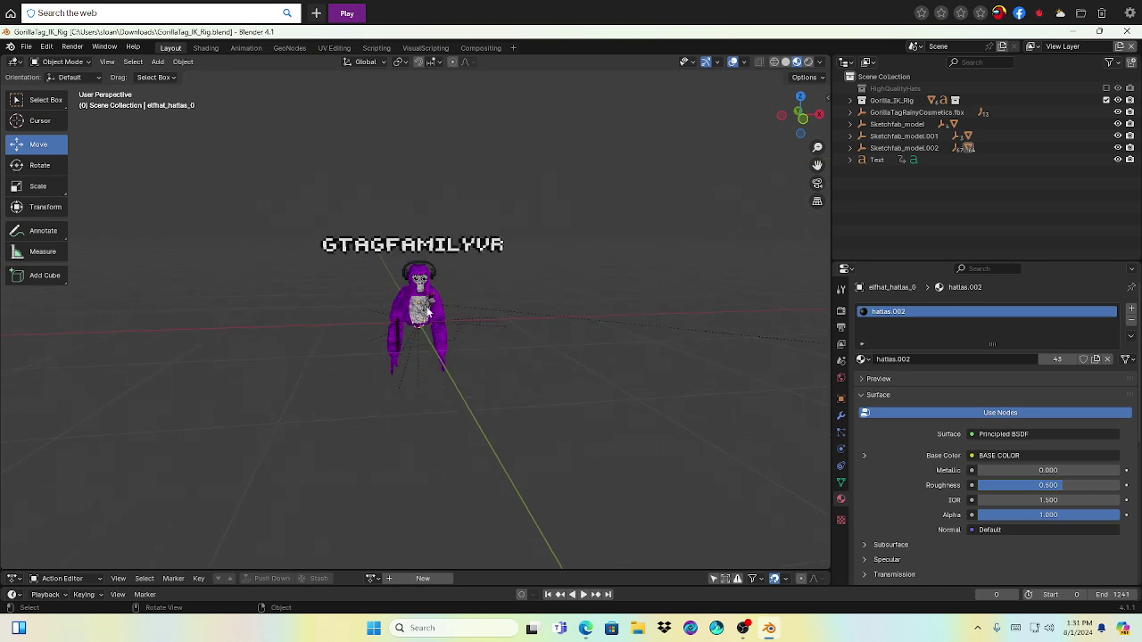
scroll(388, 425, down, 2)
middle_drag(553, 342, 454, 236)
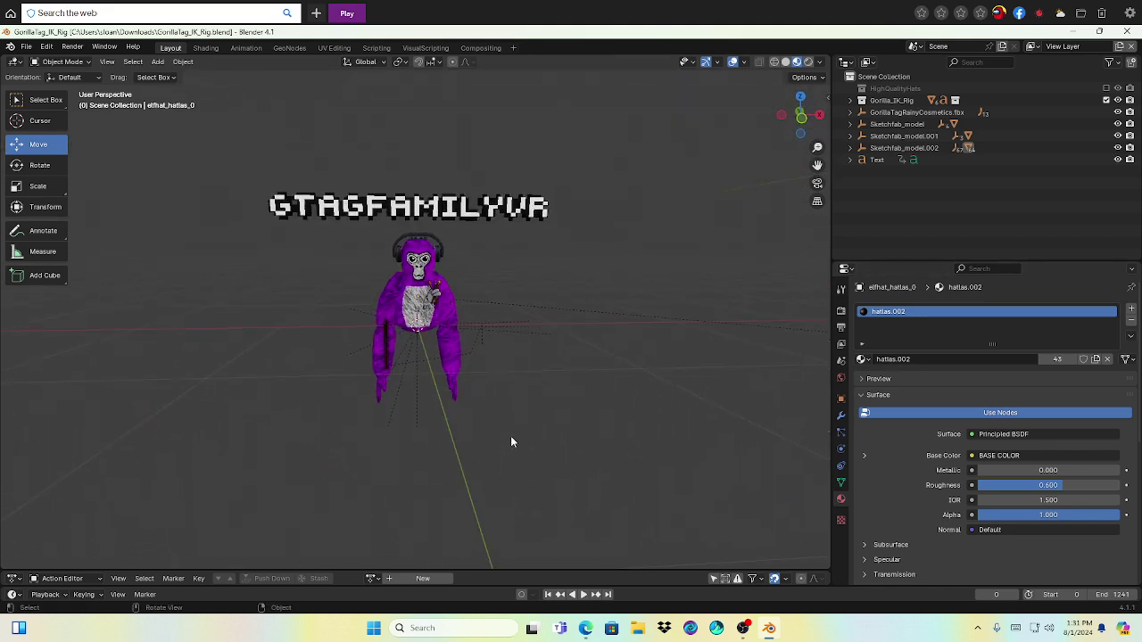
scroll(532, 360, up, 10)
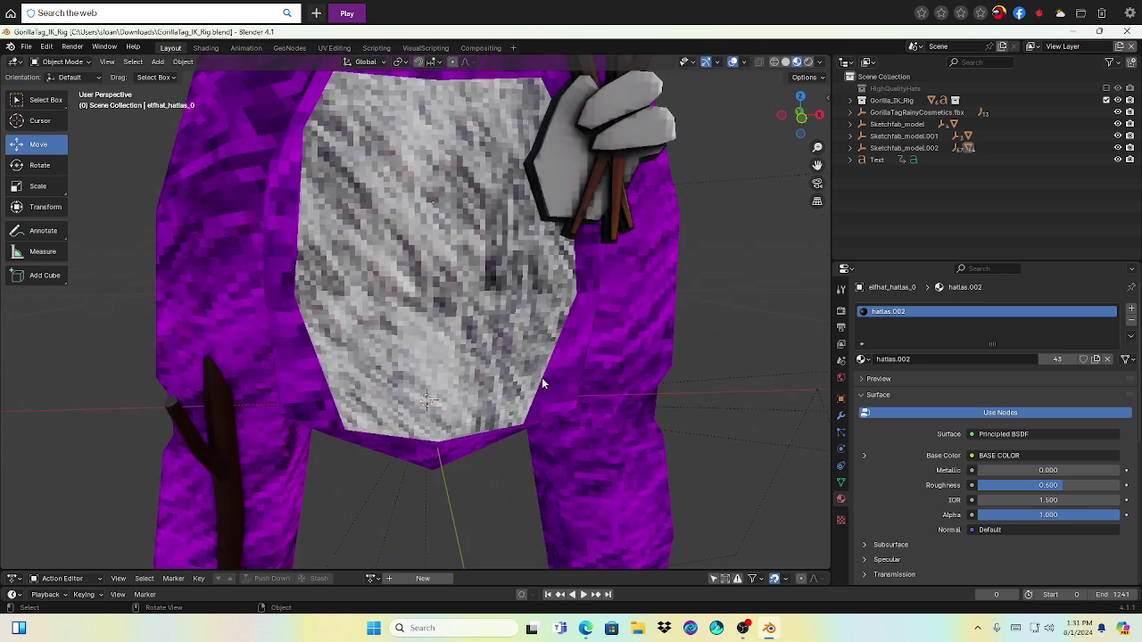
scroll(543, 384, down, 1)
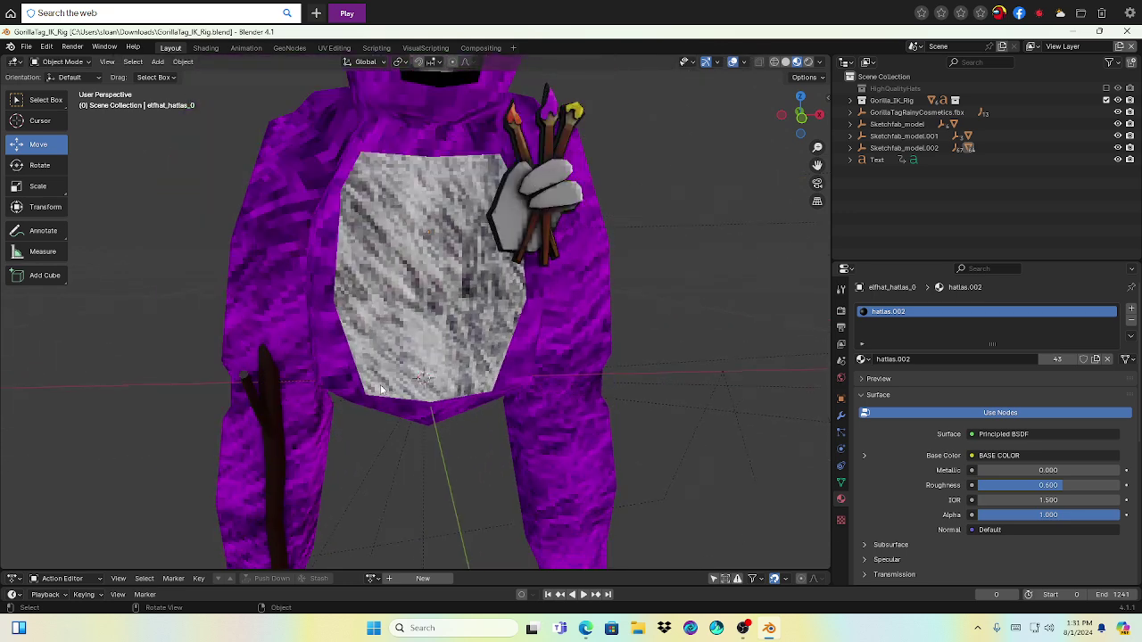
scroll(582, 313, down, 10)
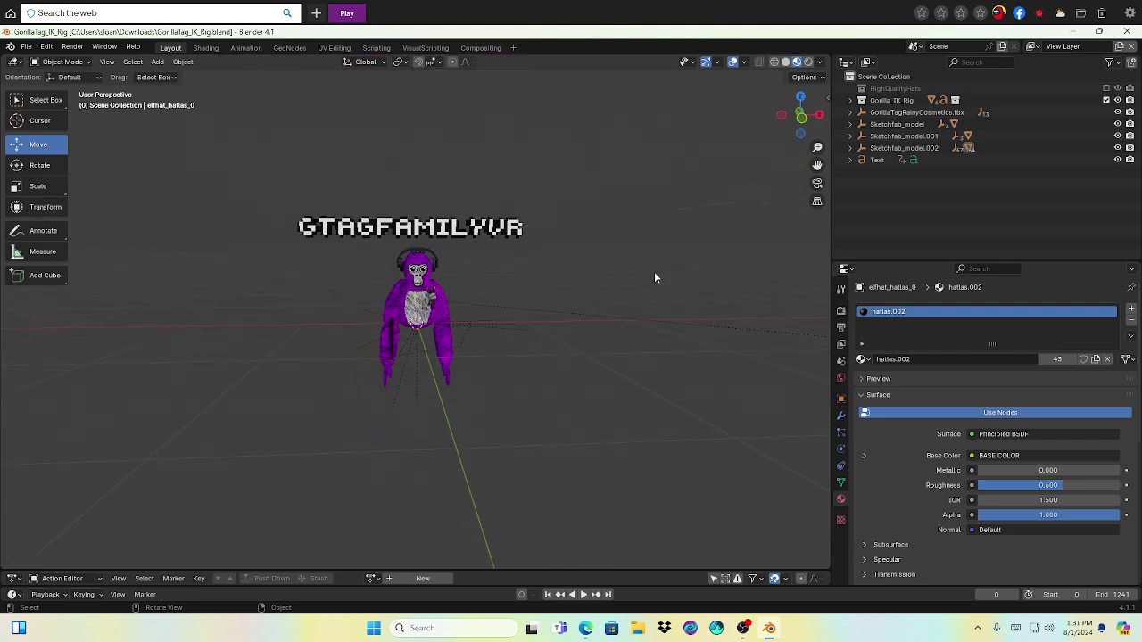
Step: Inspect the gorilla from several angles, including the chest cosmetic and the stick on its arm
middle_drag(655, 275, 553, 315)
scroll(553, 315, up, 8)
middle_drag(566, 386, 455, 305)
scroll(540, 485, down, 3)
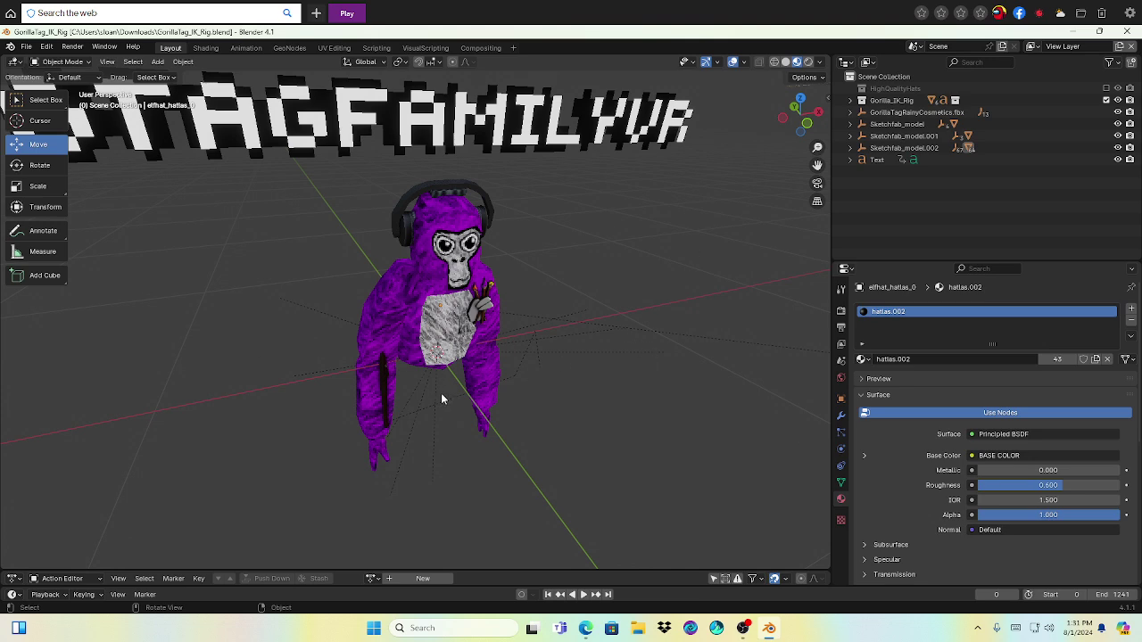
scroll(229, 321, down, 4)
scroll(682, 249, up, 9)
scroll(469, 205, up, 3)
scroll(469, 205, down, 4)
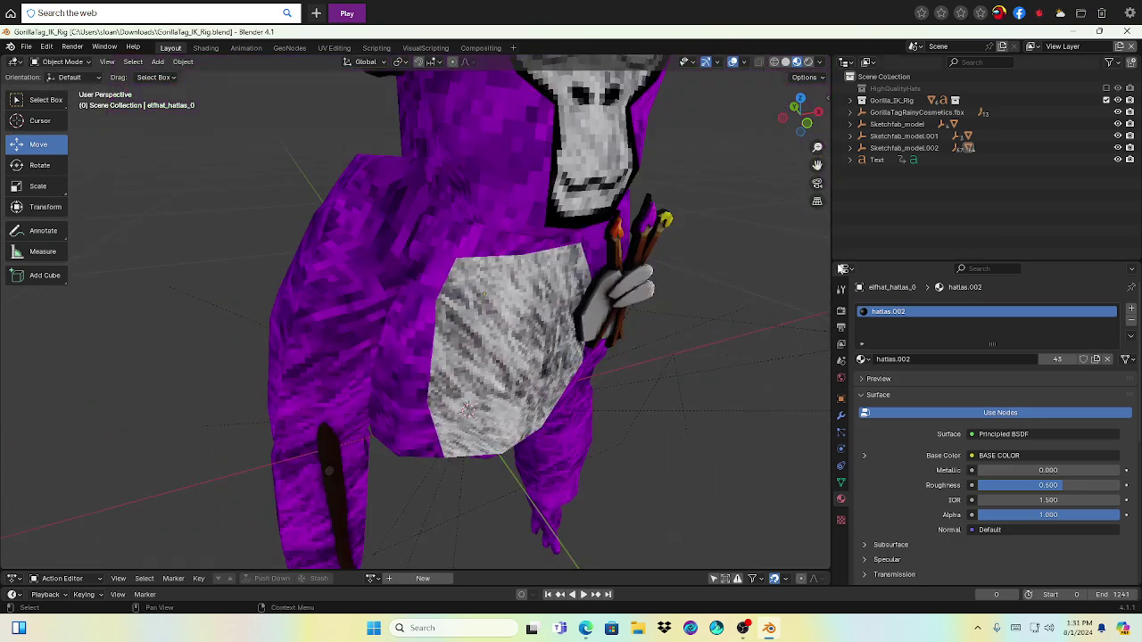
middle_drag(448, 410, 466, 452)
scroll(535, 402, down, 5)
middle_drag(598, 351, 580, 341)
scroll(535, 342, up, 6)
scroll(502, 342, up, 2)
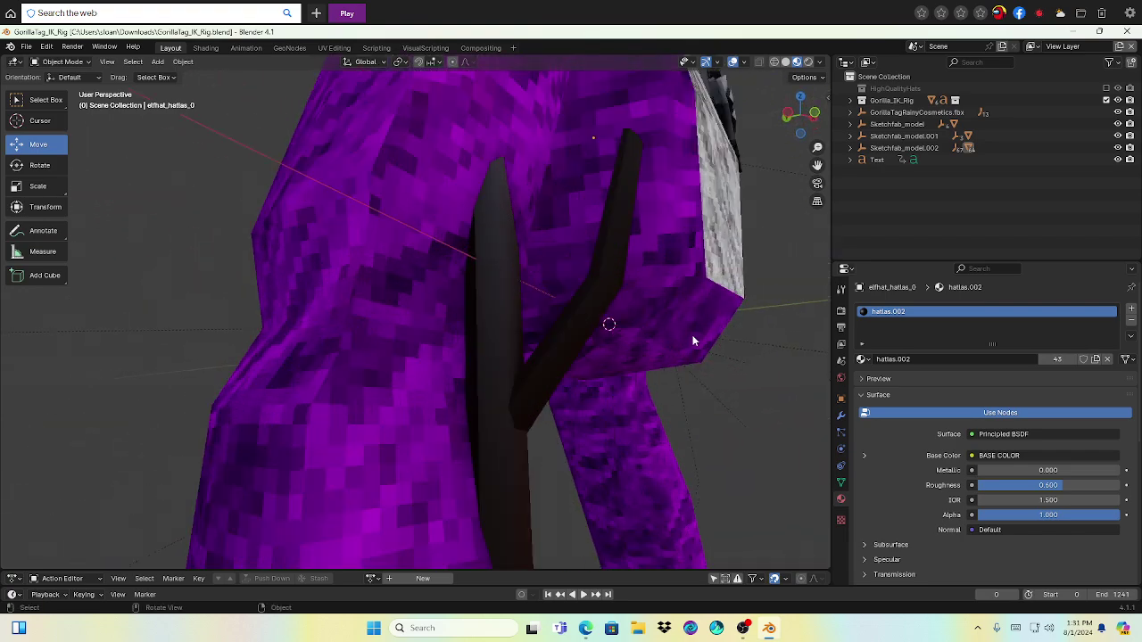
middle_drag(693, 340, 632, 323)
scroll(347, 332, down, 4)
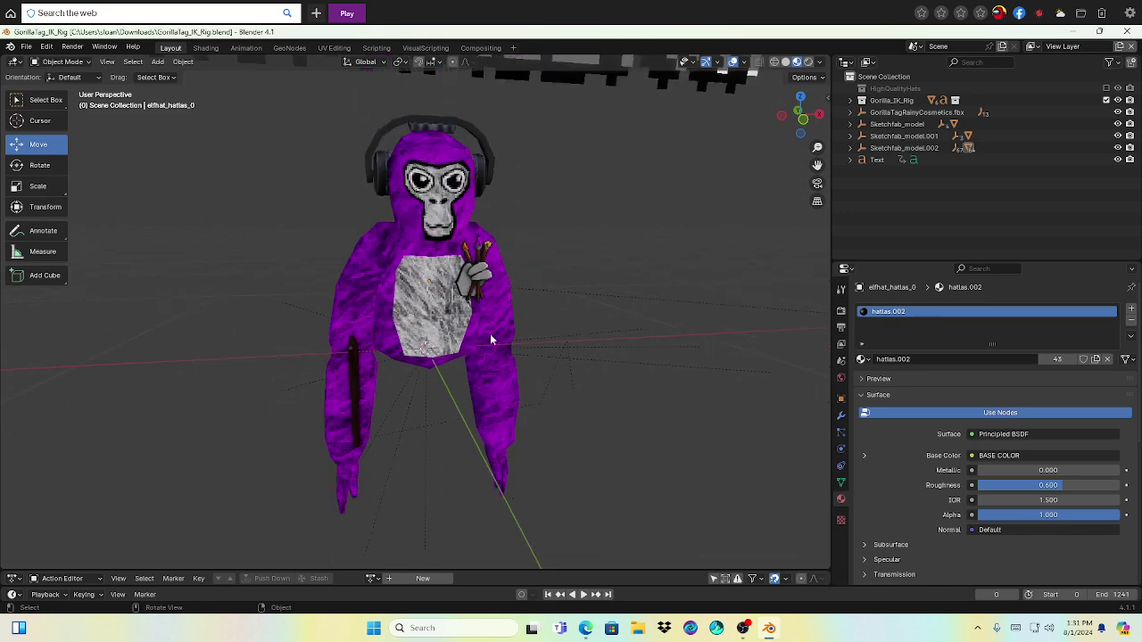
Step: Inspect the gorilla and its GTAGFAMILYVR text from far away, from the side and from above, ending at the front
scroll(490, 339, down, 6)
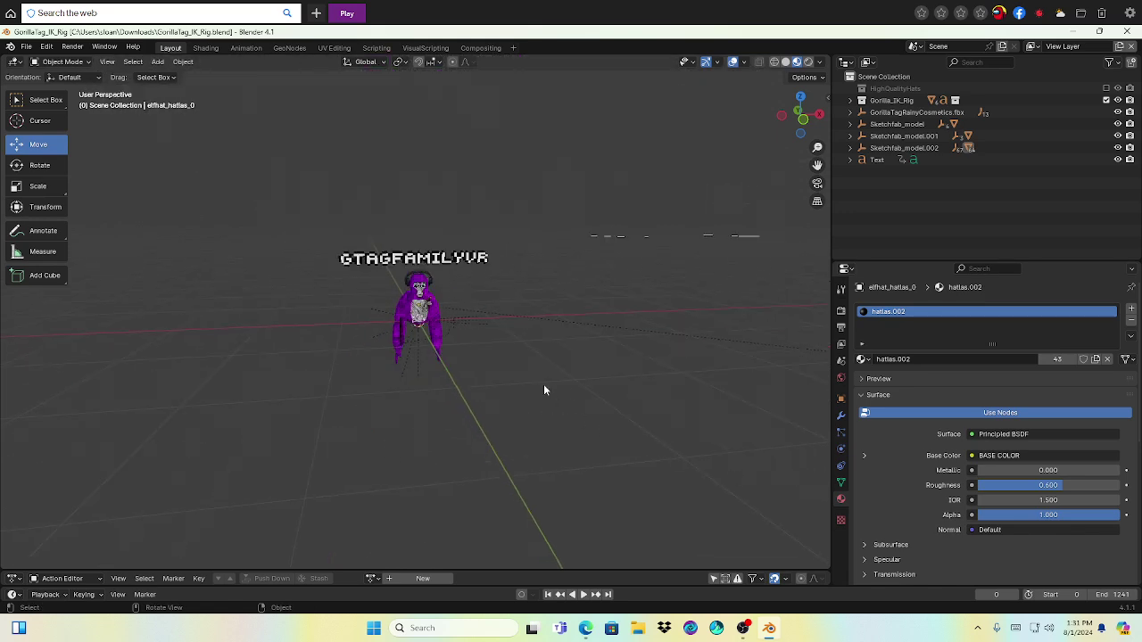
scroll(544, 389, down, 10)
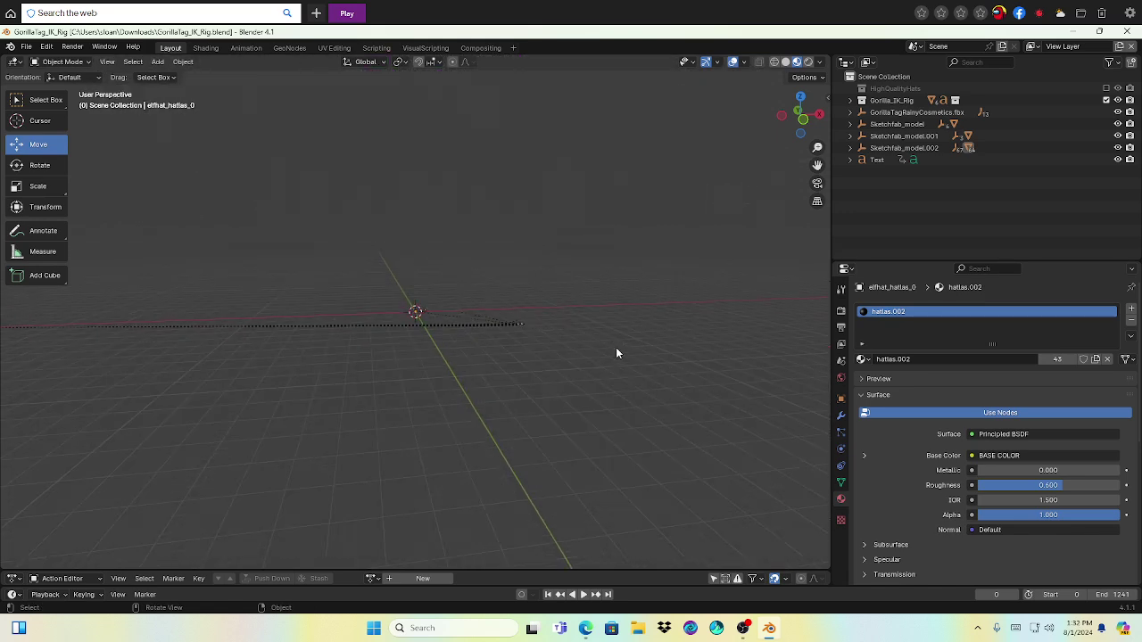
middle_drag(615, 353, 455, 357)
scroll(449, 357, up, 10)
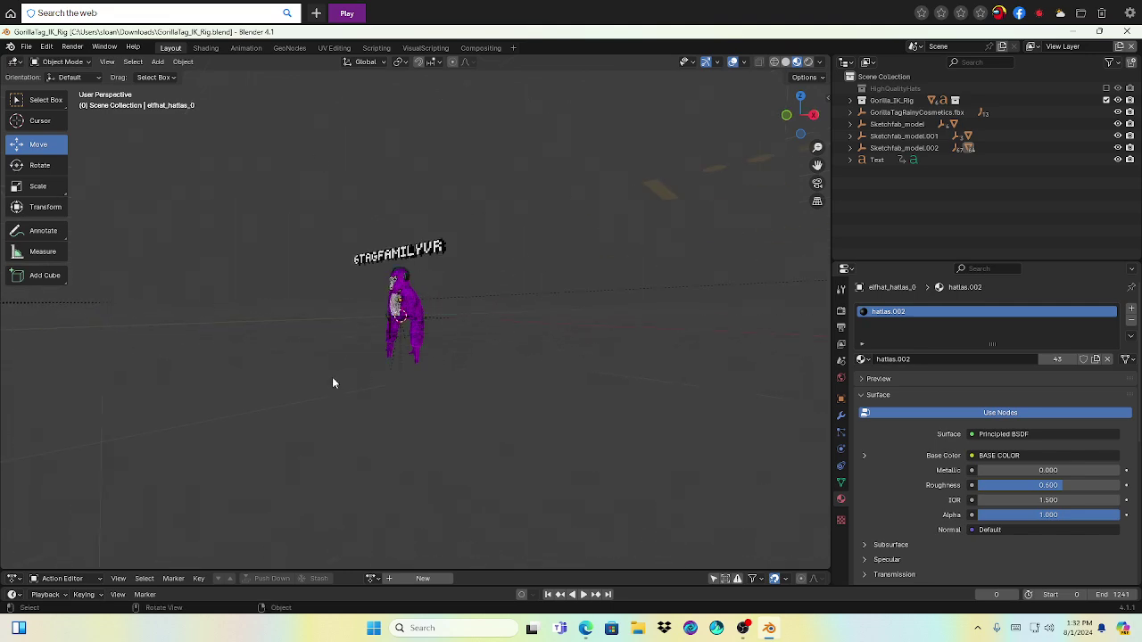
scroll(337, 375, up, 3)
middle_drag(349, 366, 357, 389)
scroll(359, 388, up, 3)
right_click(367, 373)
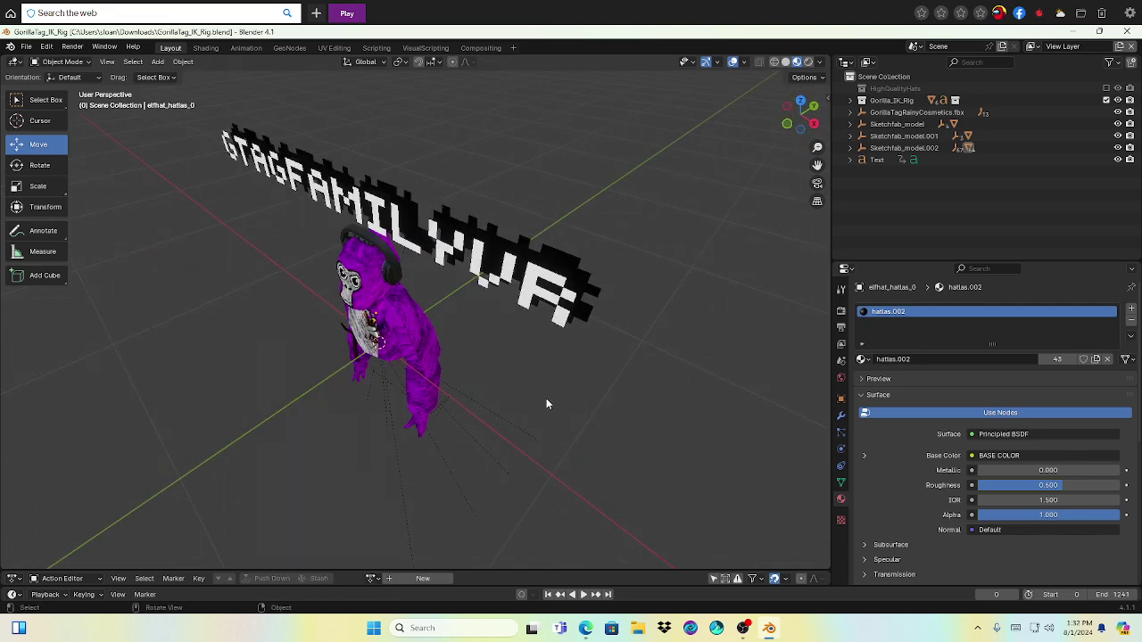
middle_drag(546, 399, 571, 303)
scroll(642, 373, up, 8)
scroll(571, 303, down, 5)
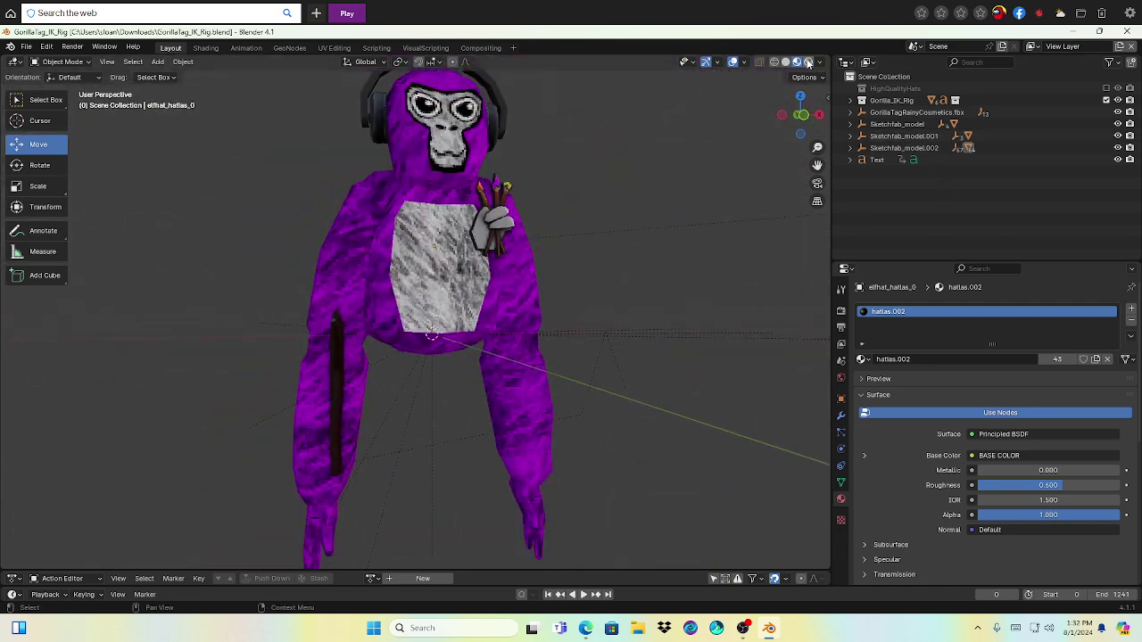
Step: Preview the gorilla and its text in Rendered shading, and return the viewport to Material Preview
scroll(616, 316, down, 4)
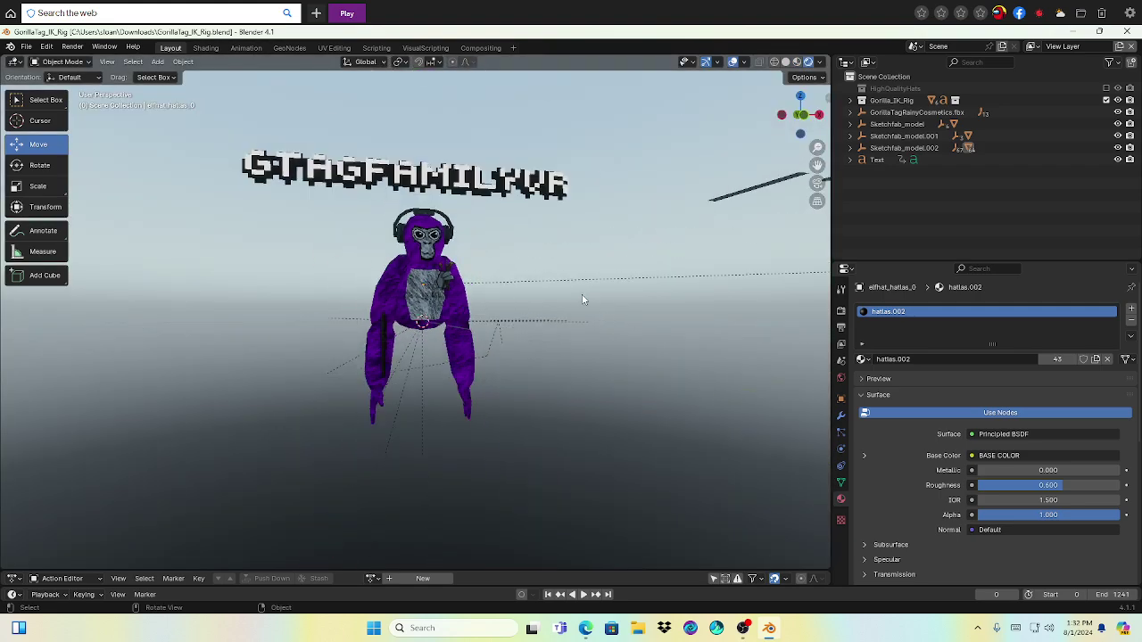
scroll(584, 300, up, 1)
mouse_move(580, 300)
middle_down()
mouse_move(621, 306)
mouse_move(566, 323)
middle_up()
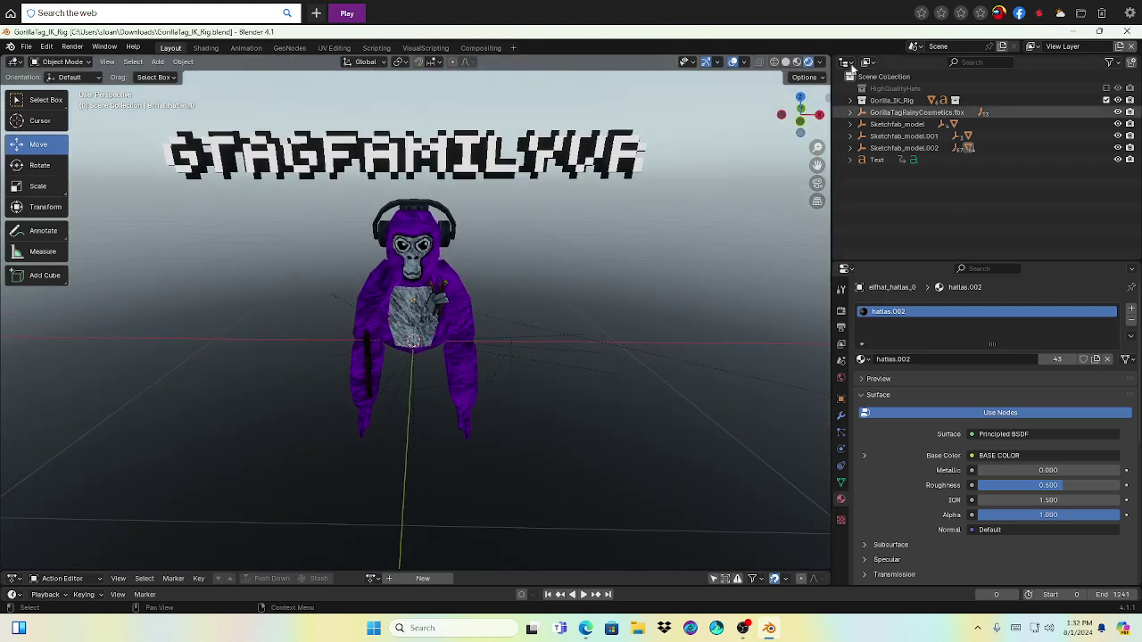
click(796, 62)
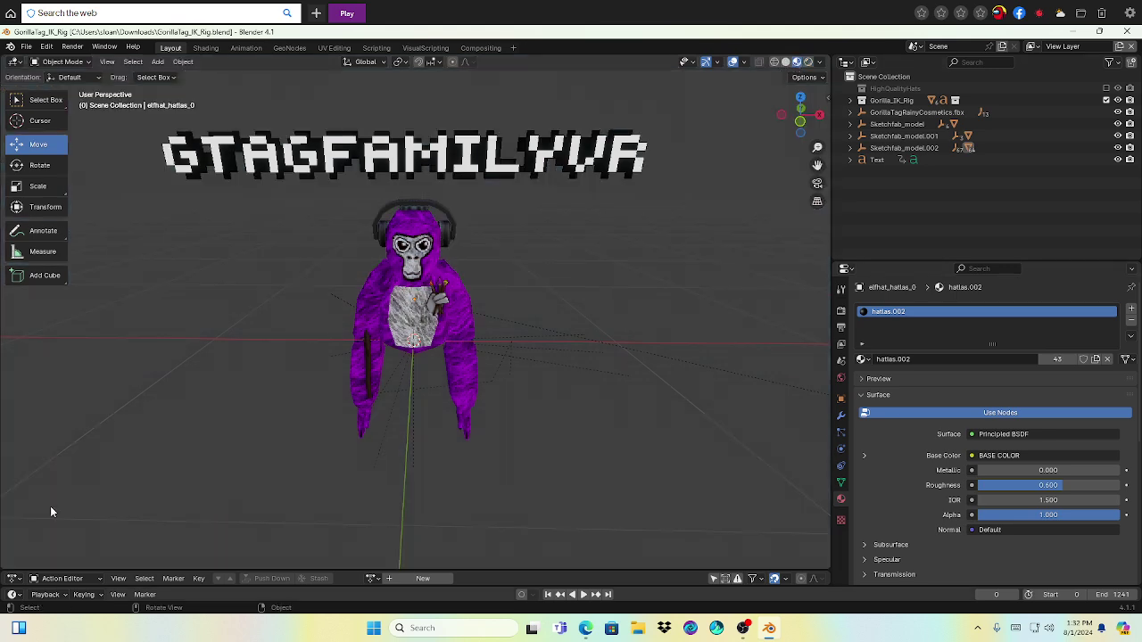
scroll(820, 316, down, 4)
scroll(601, 325, up, 4)
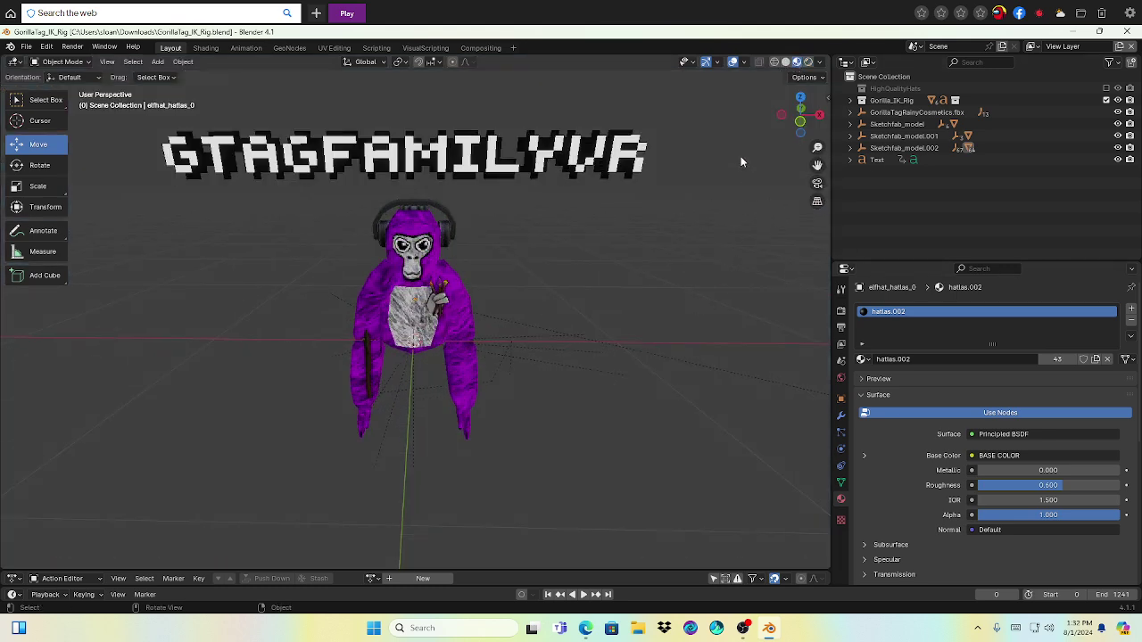
Step: Compare the scene in Solid and Wireframe shading, and return the viewport to Material Preview
click(785, 61)
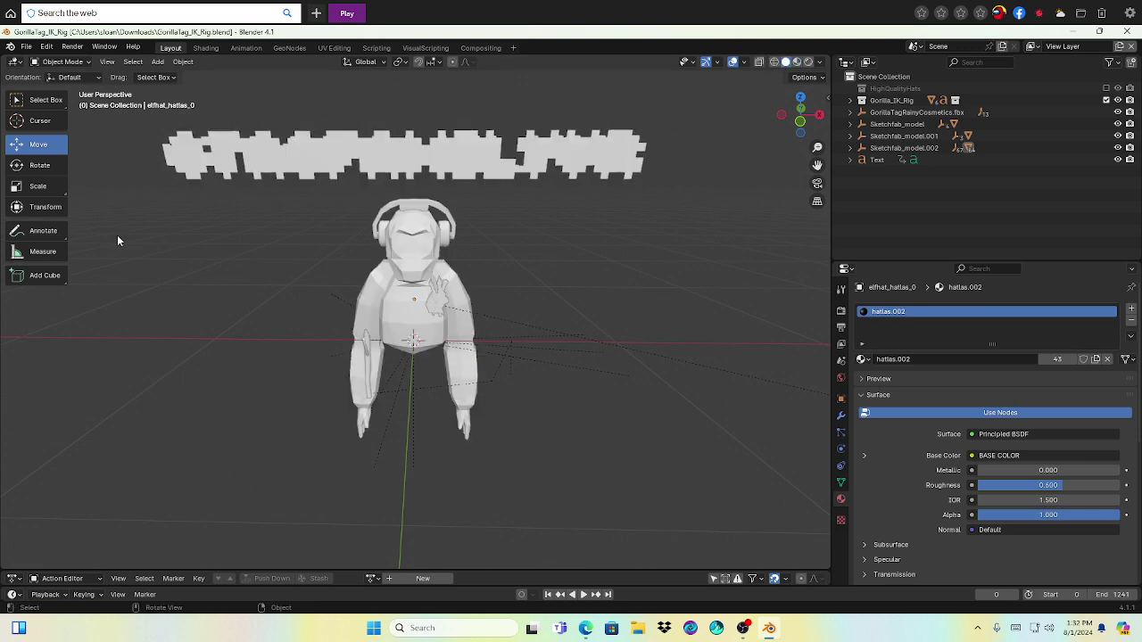
scroll(721, 300, up, 2)
scroll(596, 528, down, 4)
scroll(821, 408, up, 5)
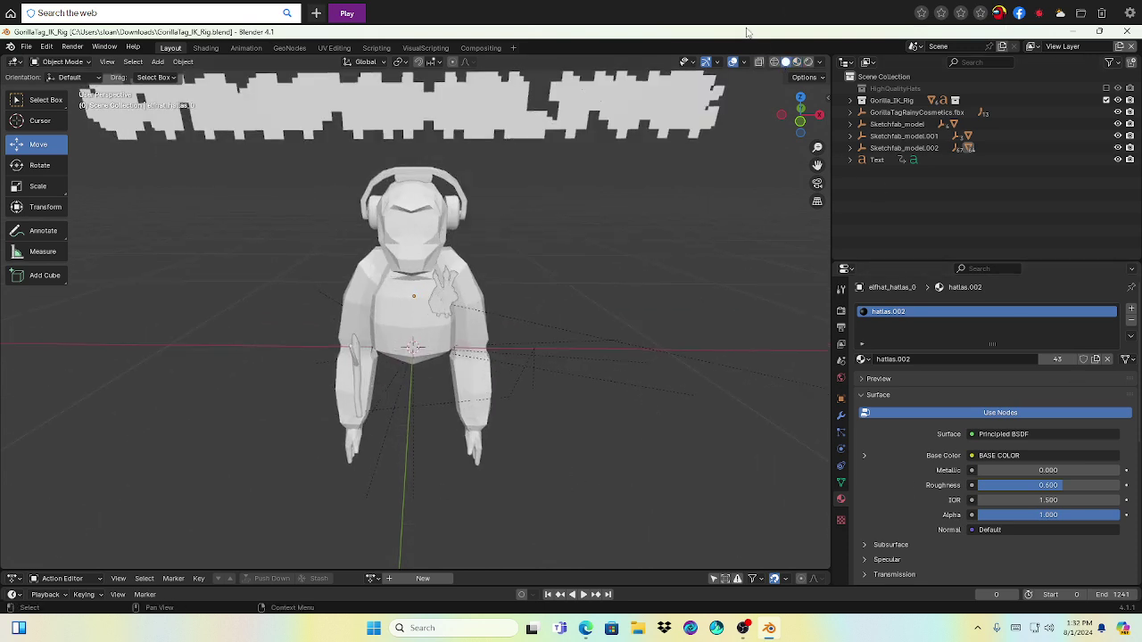
click(774, 61)
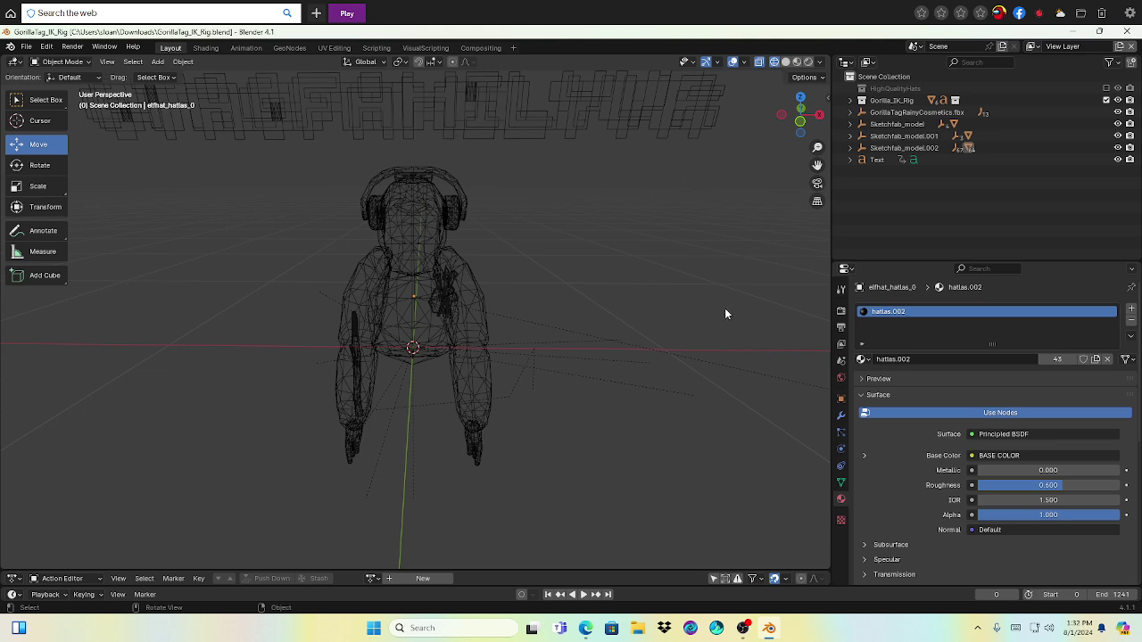
scroll(790, 368, down, 4)
scroll(535, 370, up, 3)
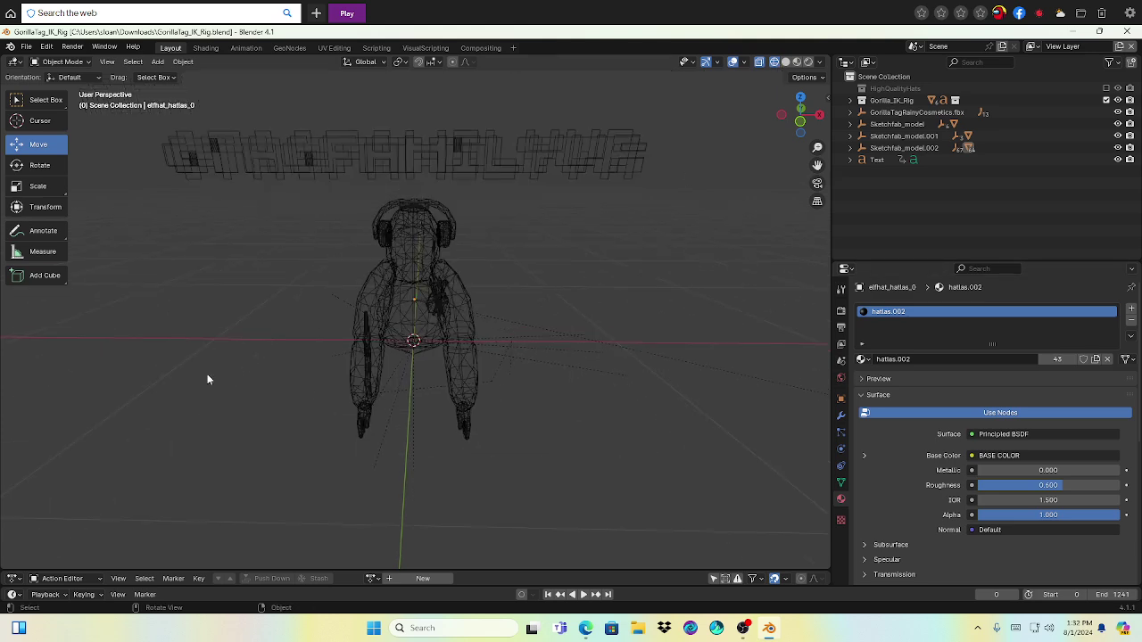
click(788, 61)
click(797, 62)
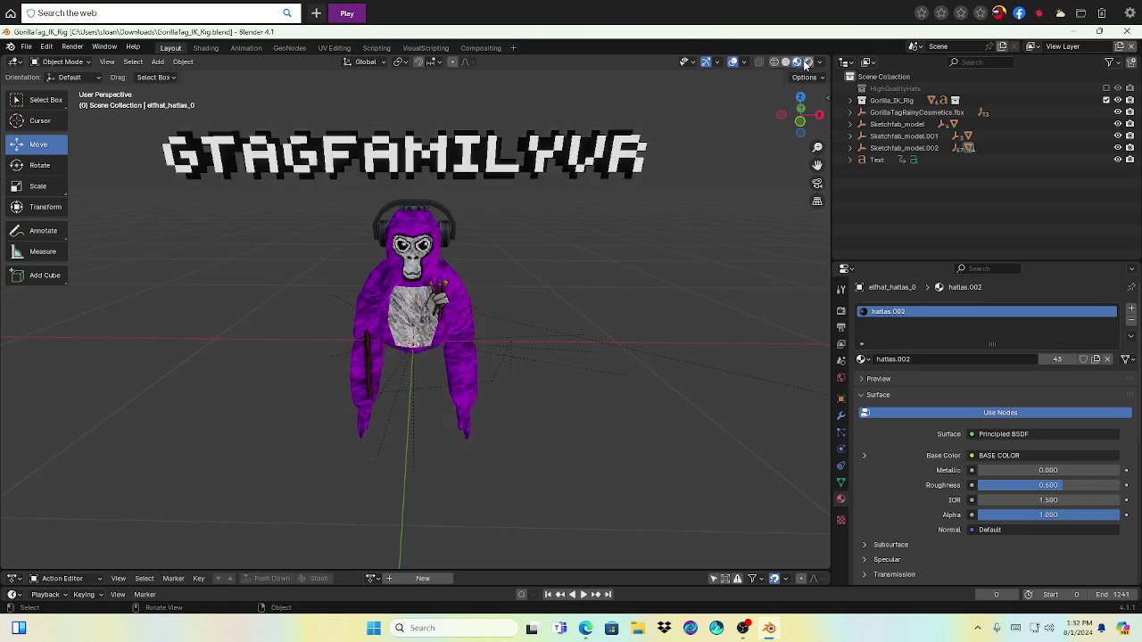
Step: Examine the gorilla's chest cosmetic and arm stick up close, and the full figure with its overhead text
scroll(619, 372, down, 2)
scroll(604, 467, up, 7)
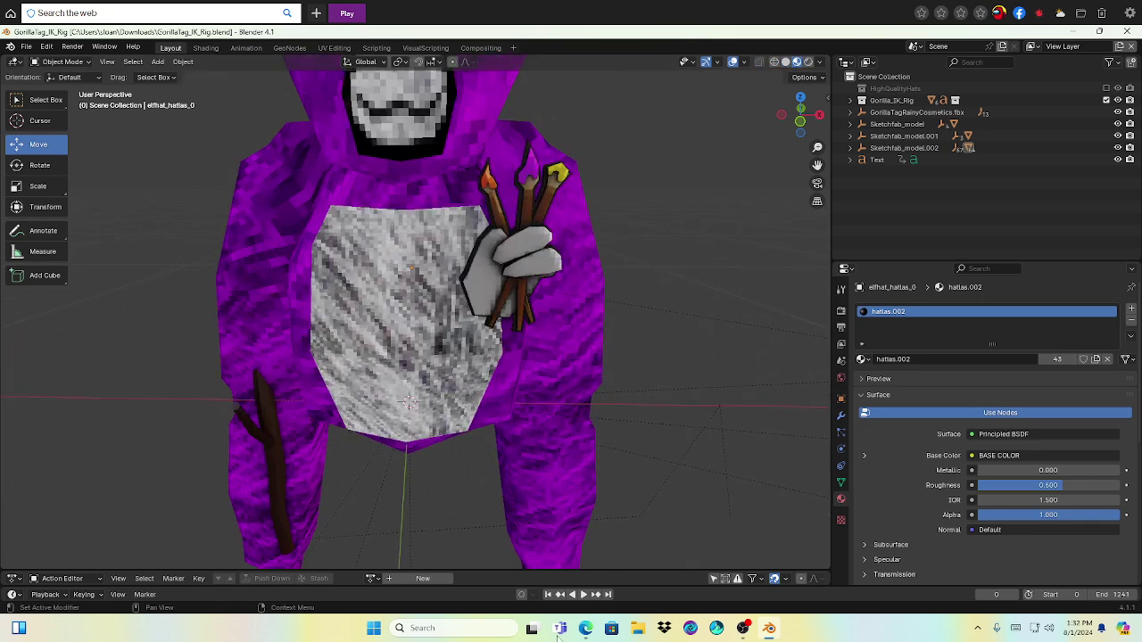
scroll(625, 499, down, 4)
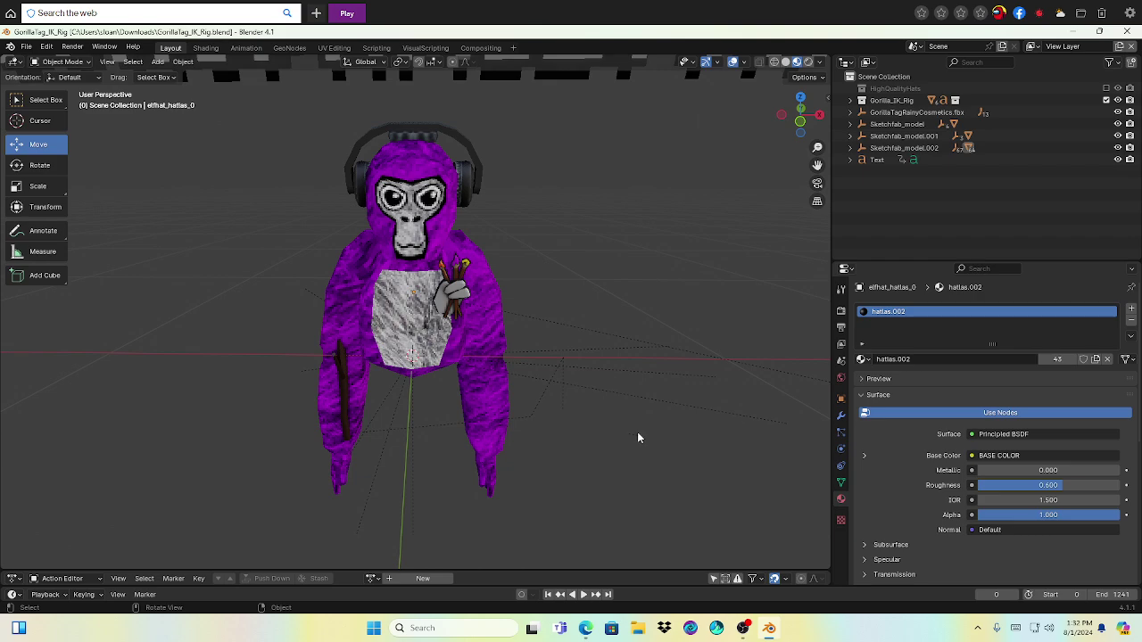
scroll(571, 274, down, 2)
scroll(675, 428, up, 6)
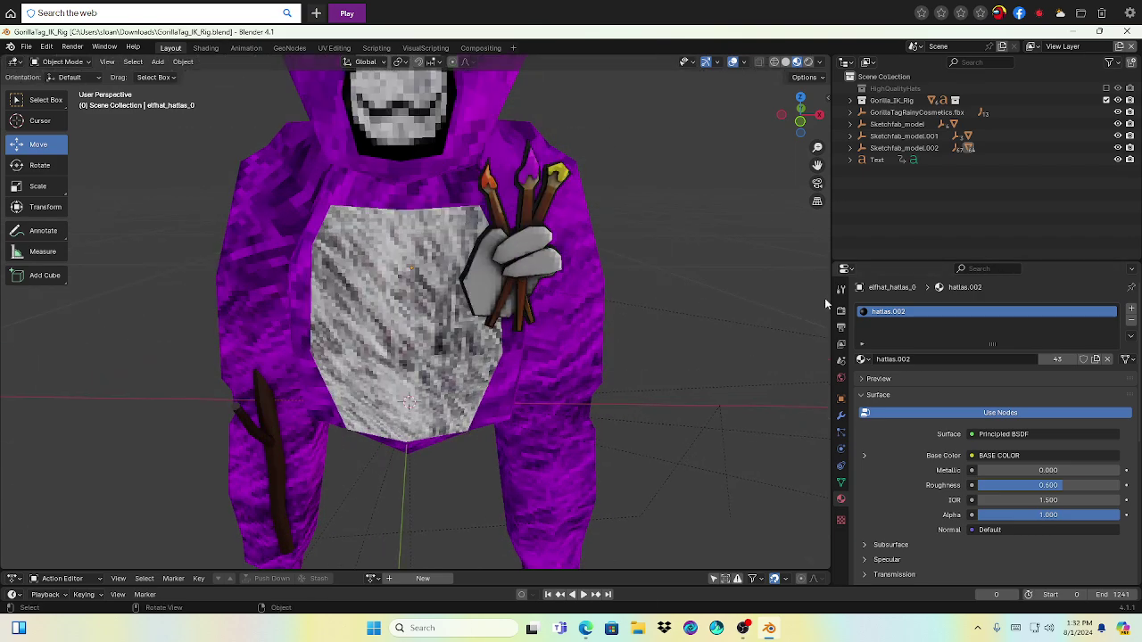
scroll(622, 336, down, 5)
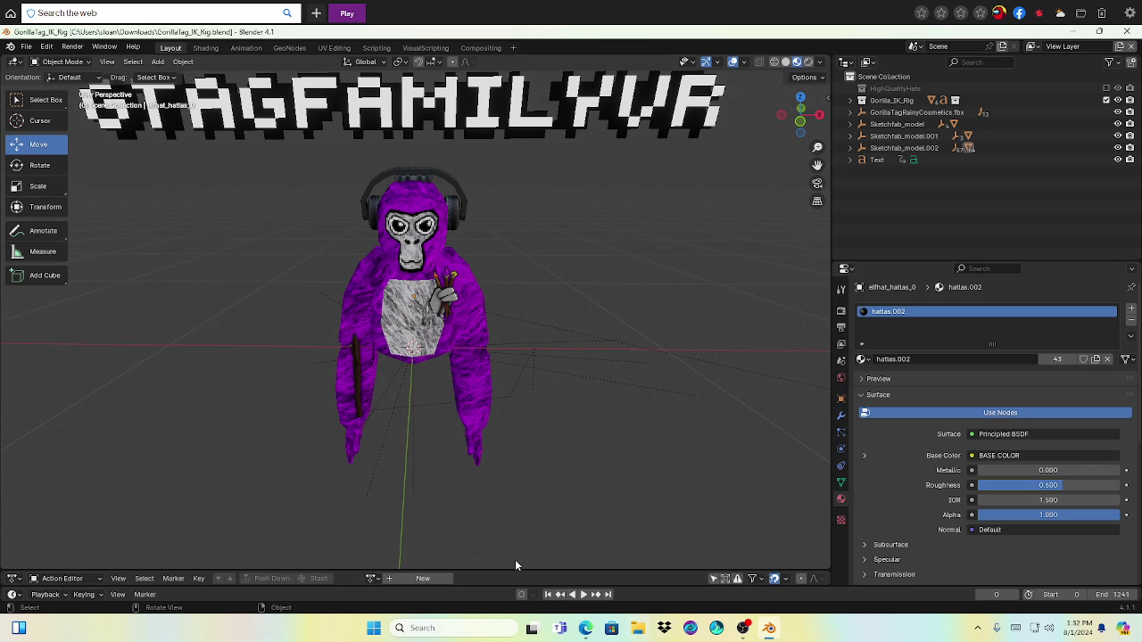
scroll(280, 402, down, 2)
scroll(280, 403, up, 6)
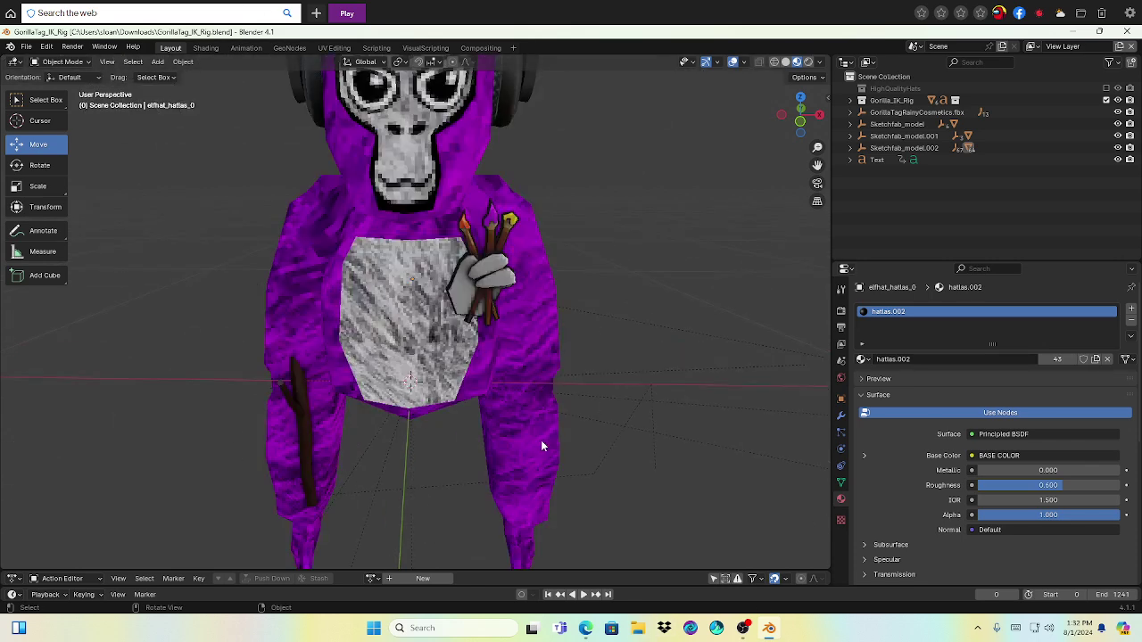
scroll(541, 446, down, 2)
scroll(531, 366, down, 5)
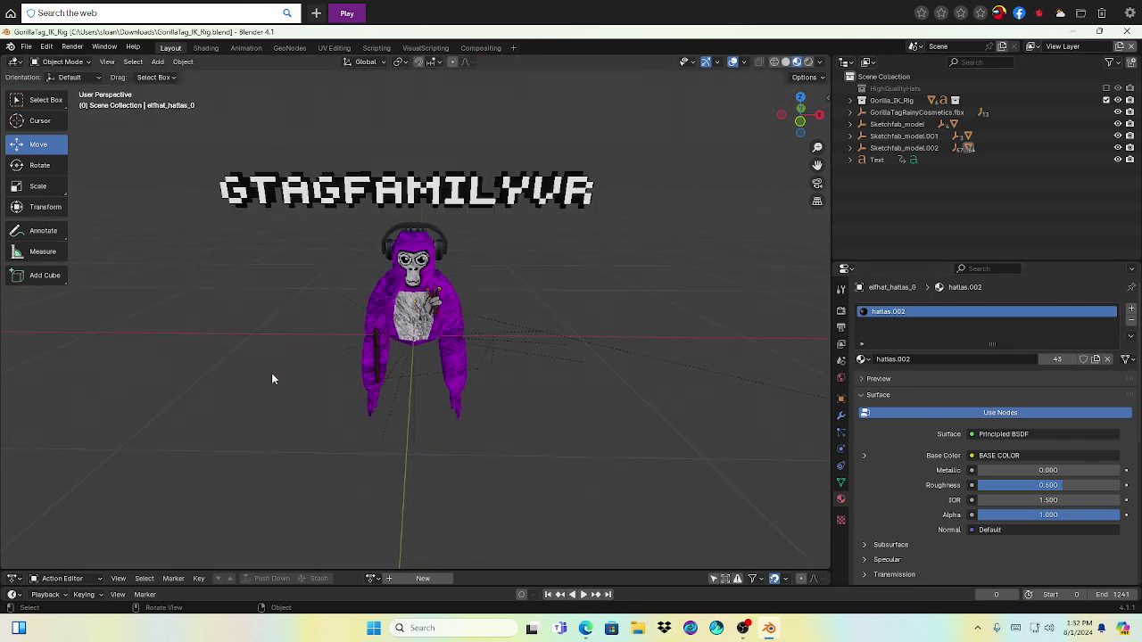
scroll(477, 265, up, 4)
click(25, 47)
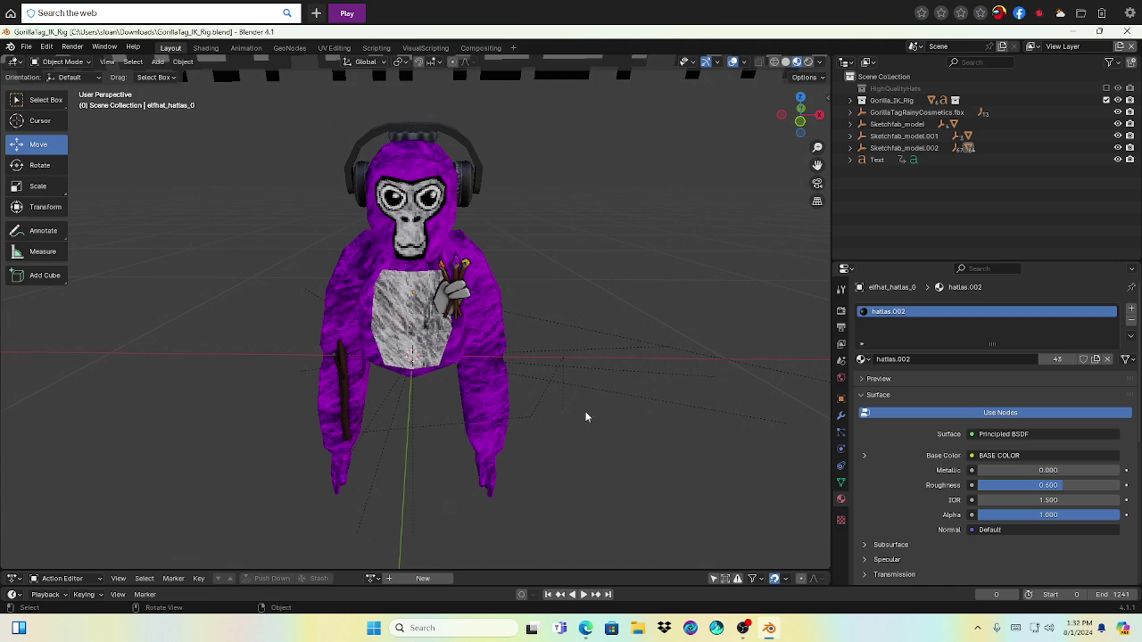
Step: Select the gorilla's body and change its Primary_ColorFur material's PrimaryColor to a slightly bluer purple
click(461, 370)
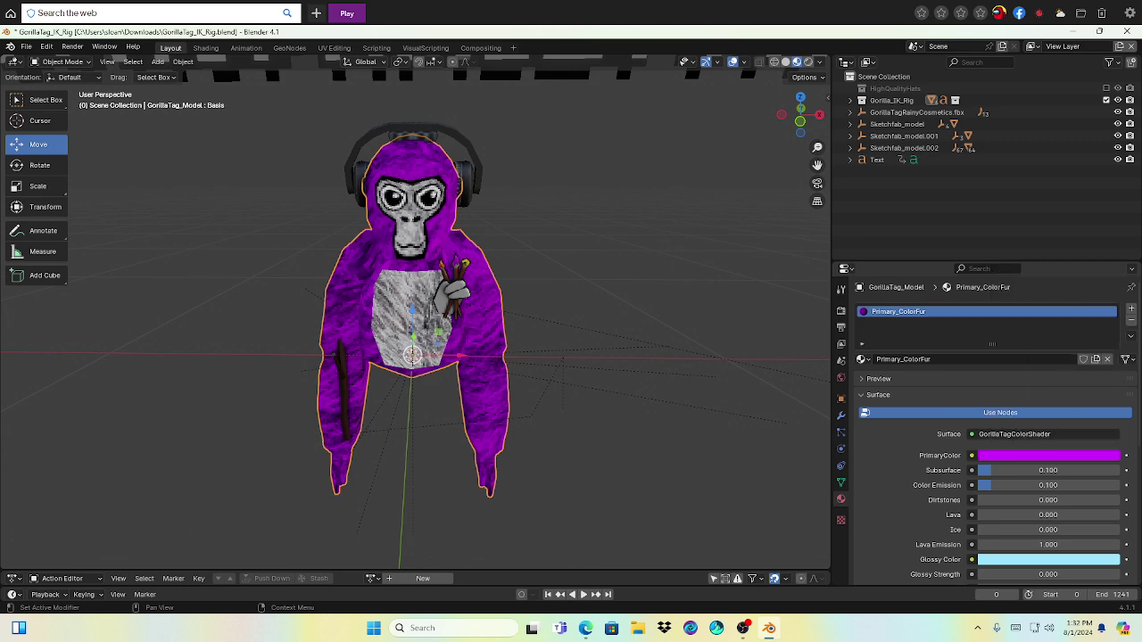
click(1005, 457)
mouse_move(1078, 334)
mouse_down()
mouse_move(1061, 278)
mouse_move(1063, 361)
mouse_move(1004, 350)
mouse_move(1030, 371)
mouse_move(1059, 372)
mouse_move(1097, 339)
mouse_up()
click(1008, 435)
click(1106, 384)
Step: Set the fur material's Color Emission and Subsurface to 0
scroll(1044, 500, down, 2)
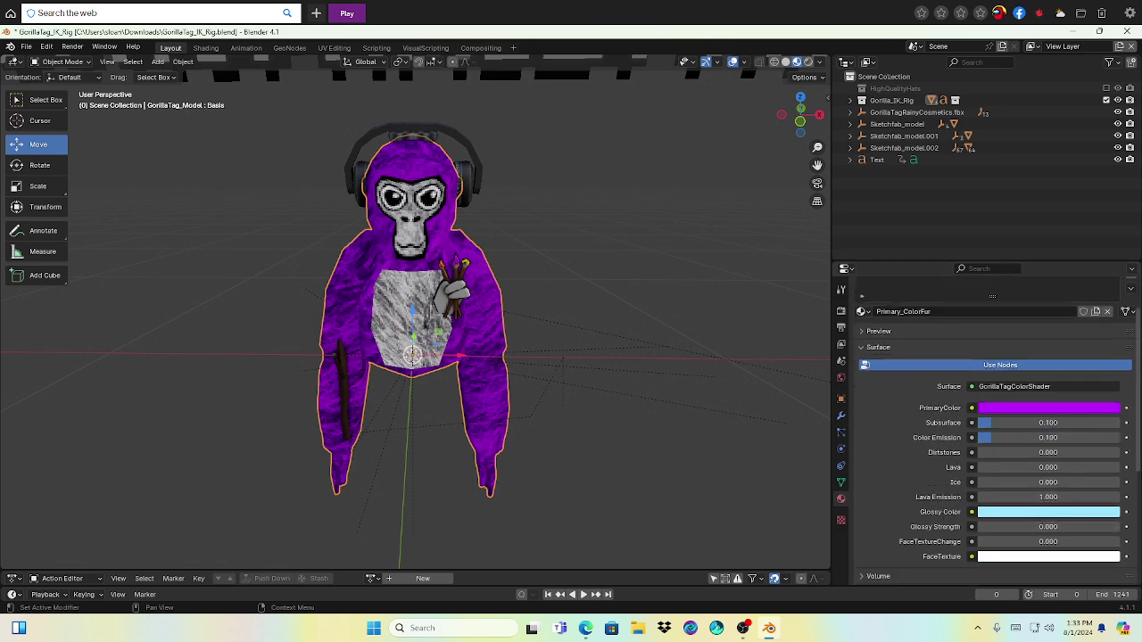
mouse_move(1008, 439)
mouse_down()
mouse_move(1135, 439)
mouse_move(988, 439)
mouse_up()
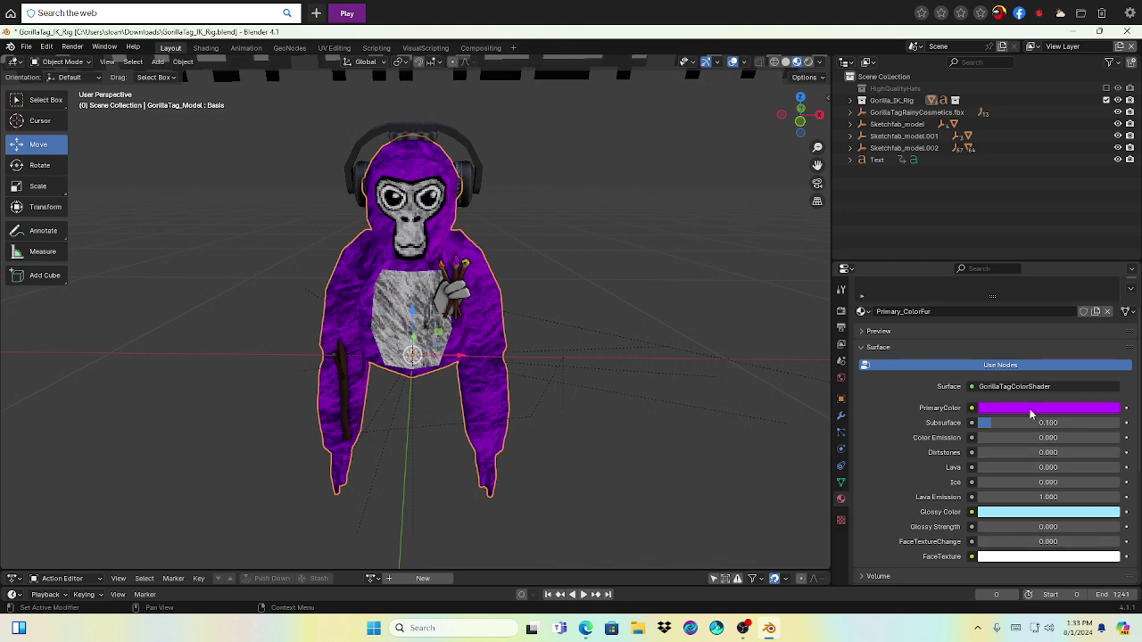
drag(1022, 425, 979, 423)
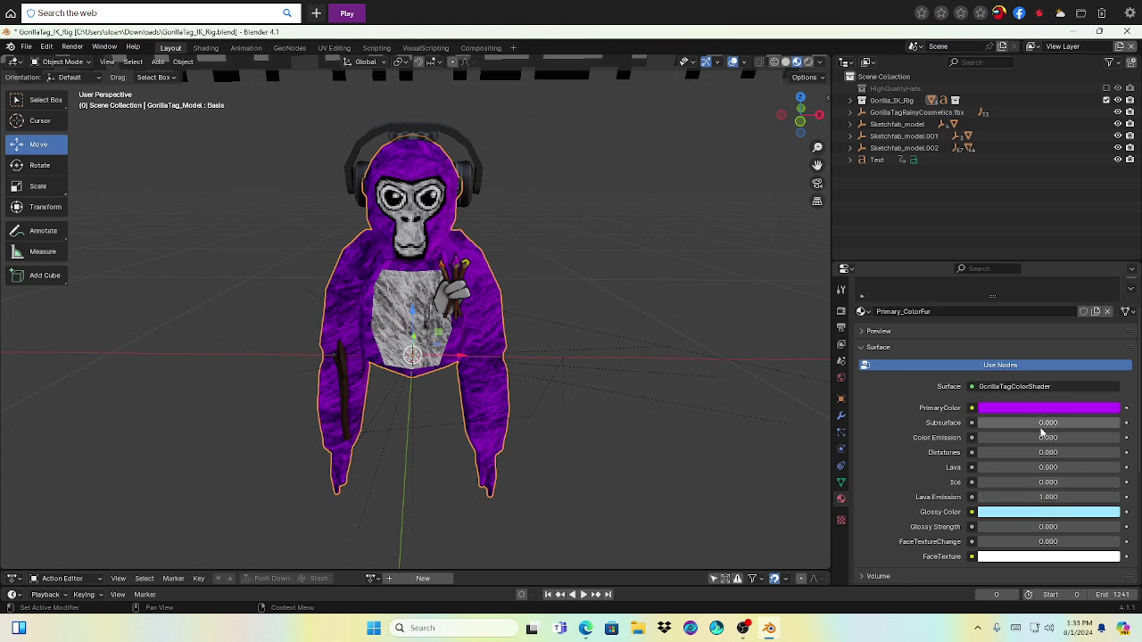
click(1040, 425)
key(Return)
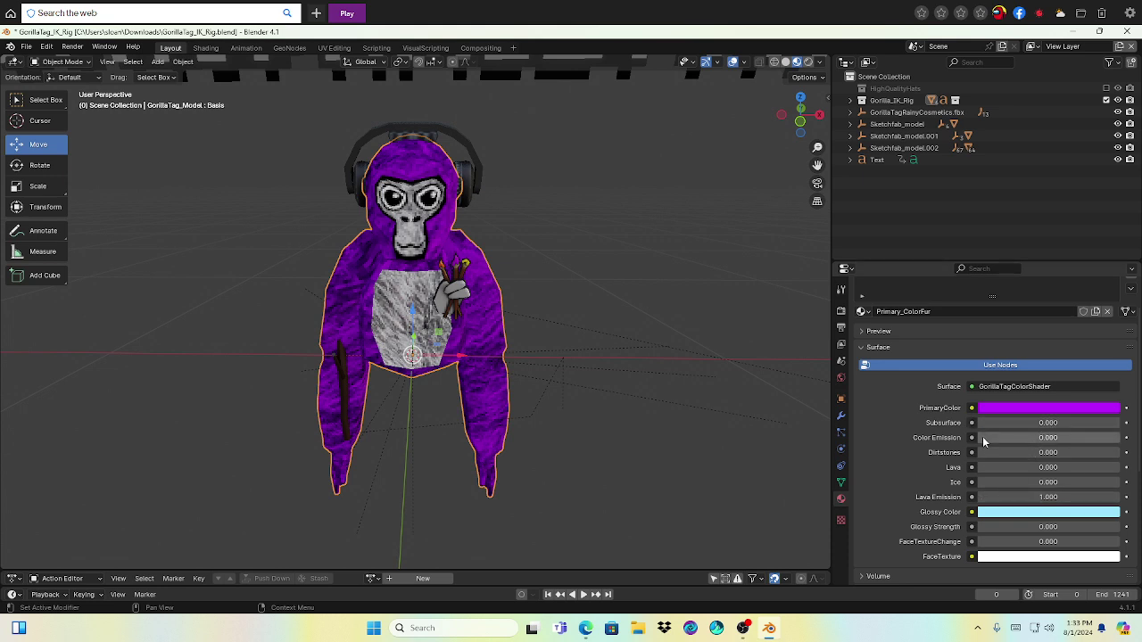
Step: Try Color Emission and Dirtstones at 1 on the gorilla's fur, and reset Color Emission to 0
drag(1027, 437, 1115, 437)
middle_drag(529, 358, 571, 276)
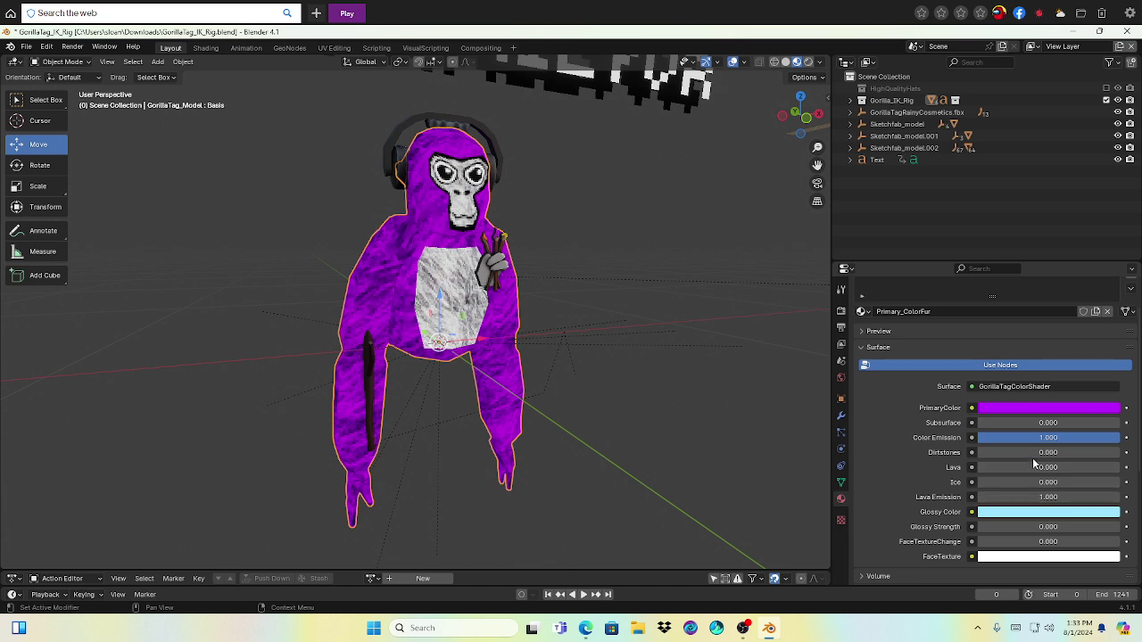
drag(1032, 453, 1115, 453)
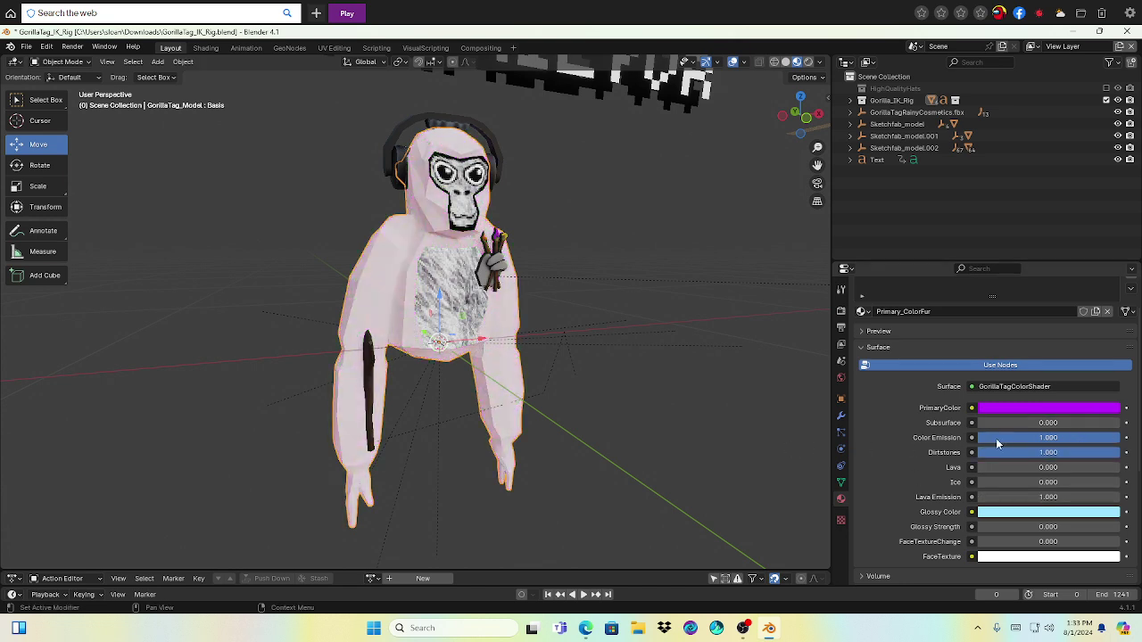
drag(1088, 437, 981, 437)
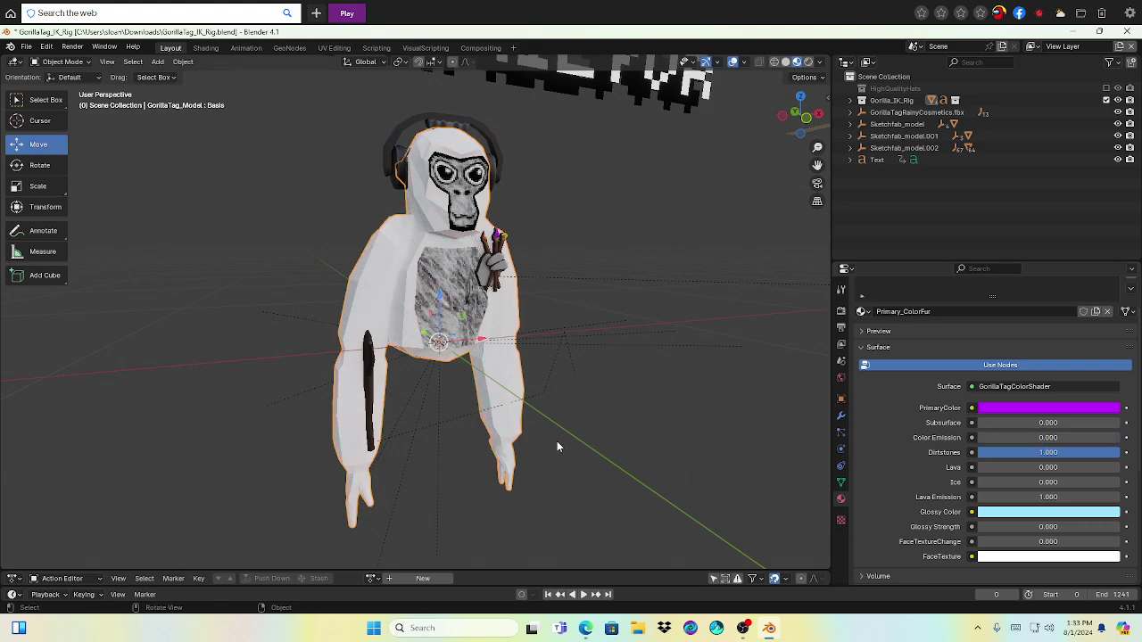
mouse_move(557, 441)
middle_down()
mouse_move(566, 470)
mouse_move(558, 419)
mouse_move(512, 444)
mouse_move(481, 482)
mouse_move(385, 500)
mouse_move(318, 497)
mouse_move(510, 433)
mouse_move(562, 451)
middle_up()
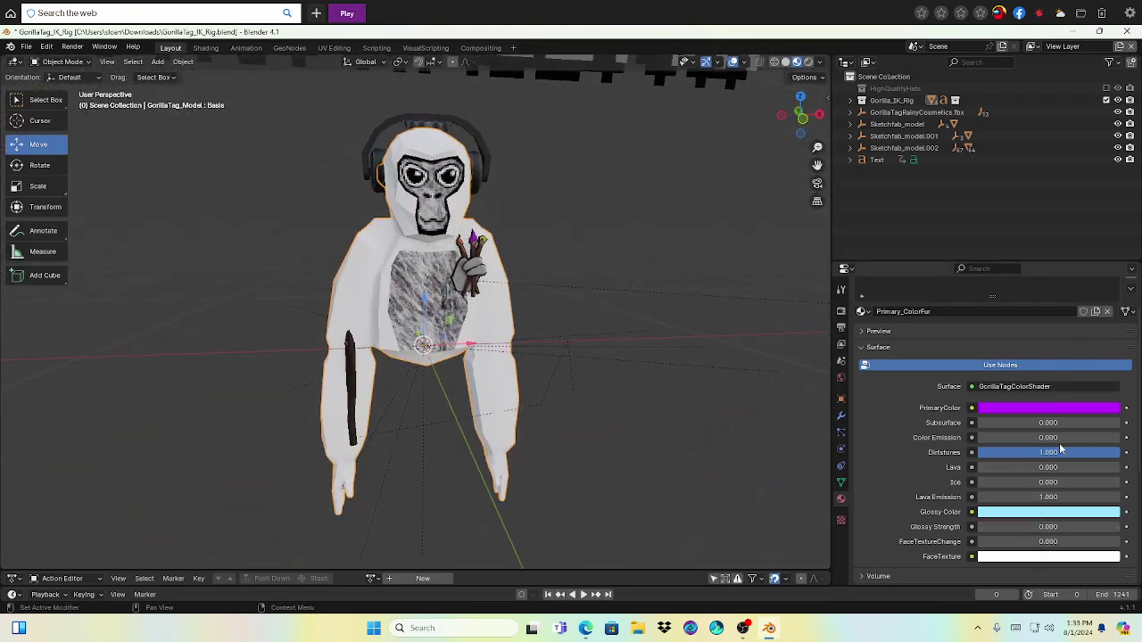
Step: Set the fur material's Dirtstones to 0, try Lava at 0.392 and 1, and return Lava to 0
drag(1114, 455, 1034, 466)
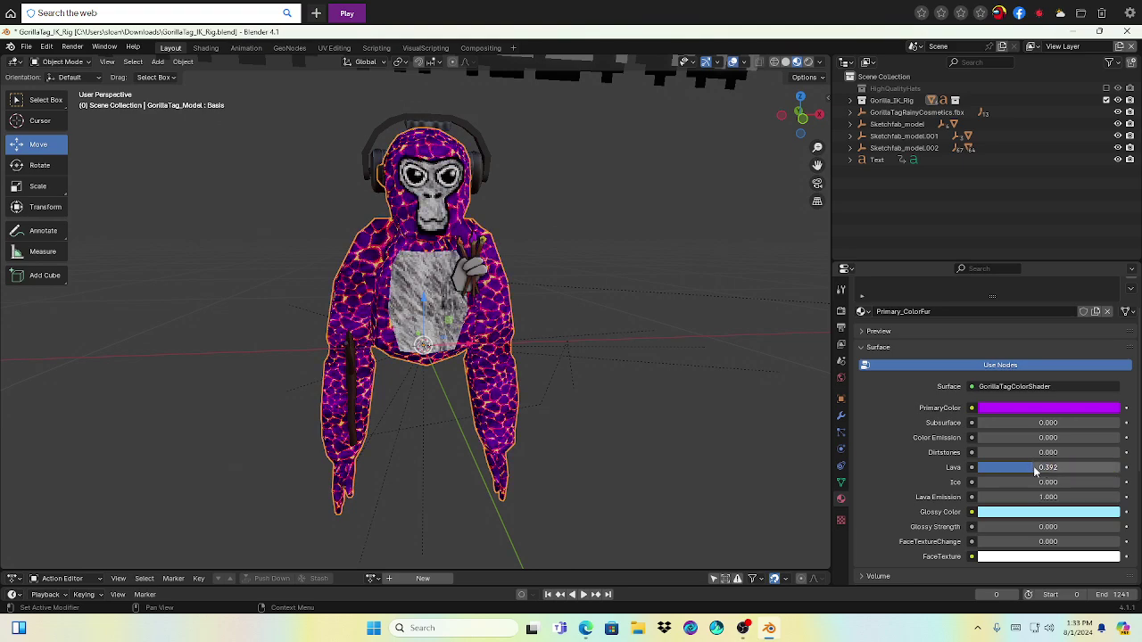
middle_drag(722, 267, 589, 435)
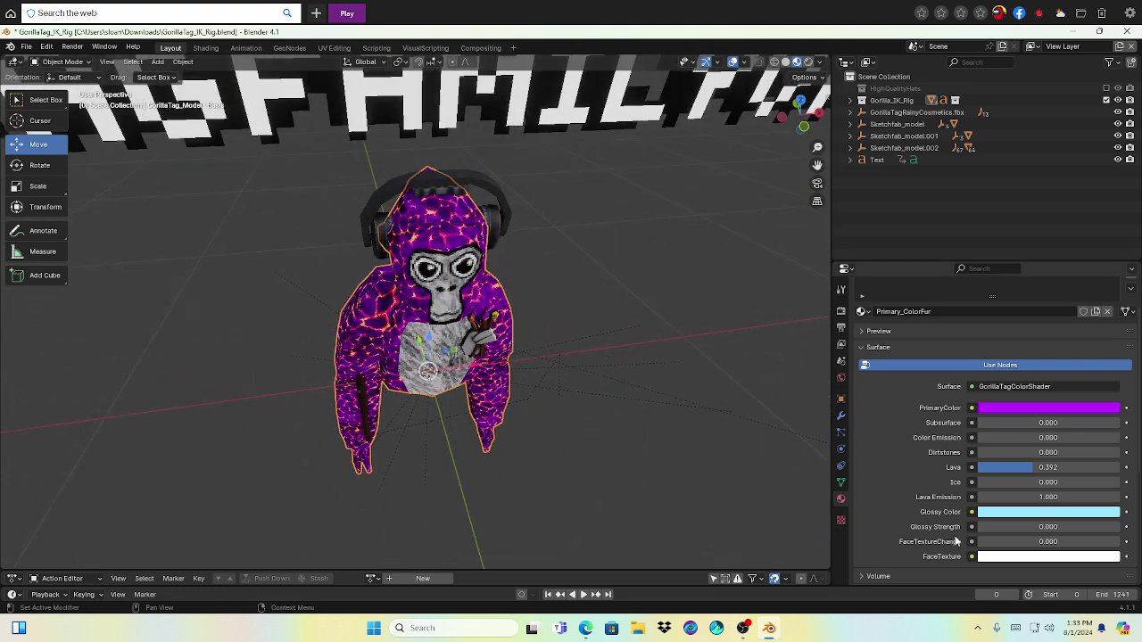
drag(1034, 466, 1111, 466)
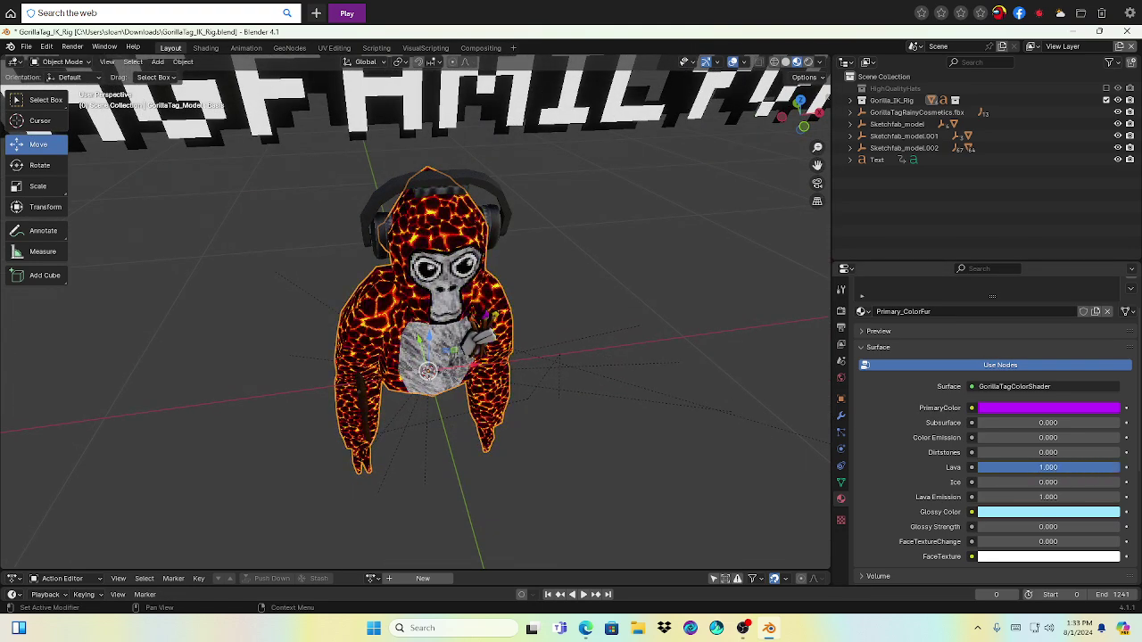
middle_drag(607, 497, 668, 448)
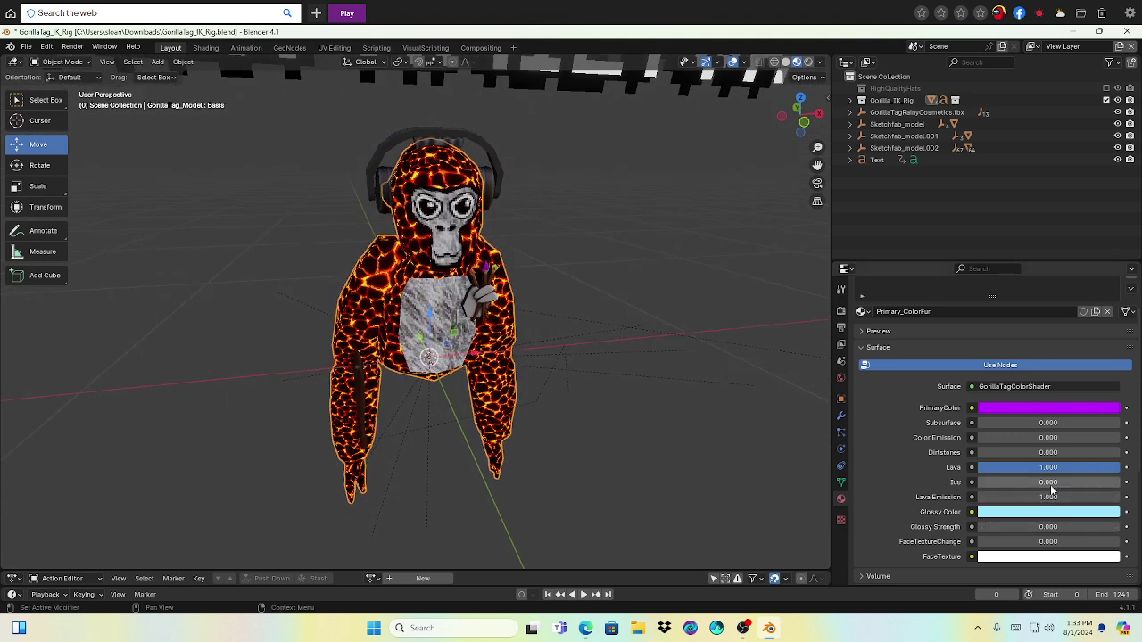
drag(1075, 467, 877, 487)
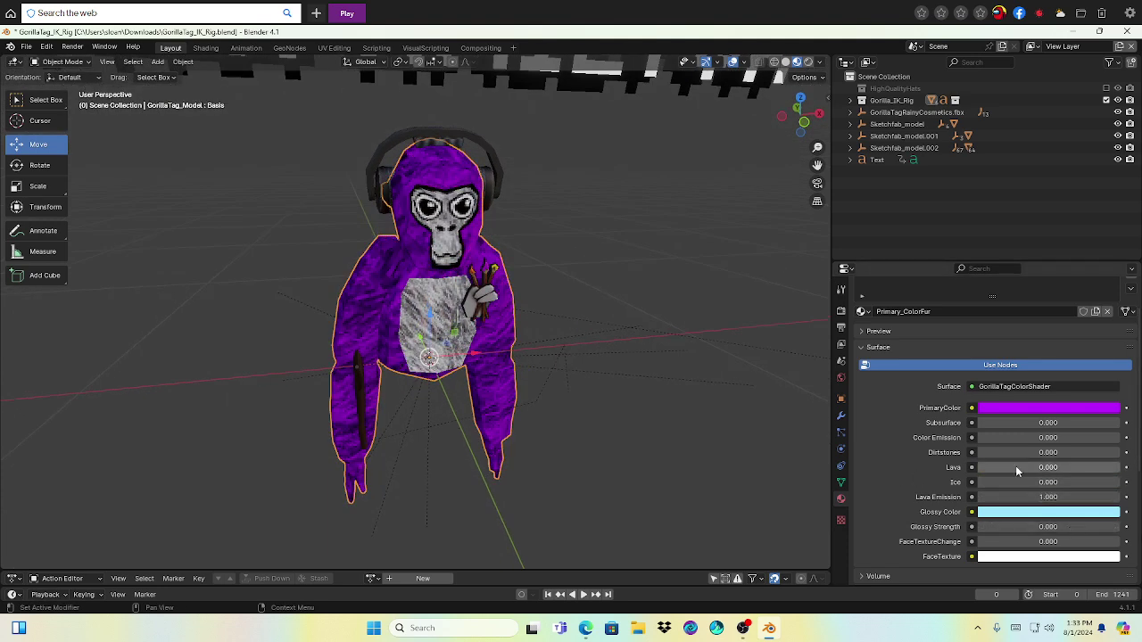
Step: Try a faint Lava effect of 0.146 on the gorilla's fur and reset it to 0
drag(992, 466, 985, 466)
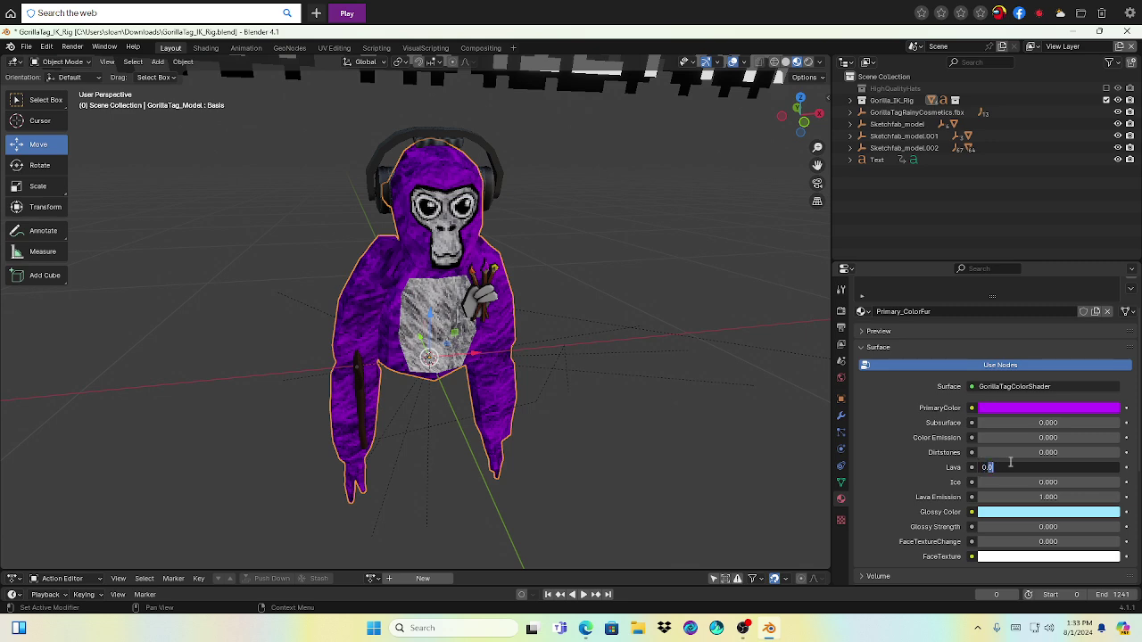
click(934, 498)
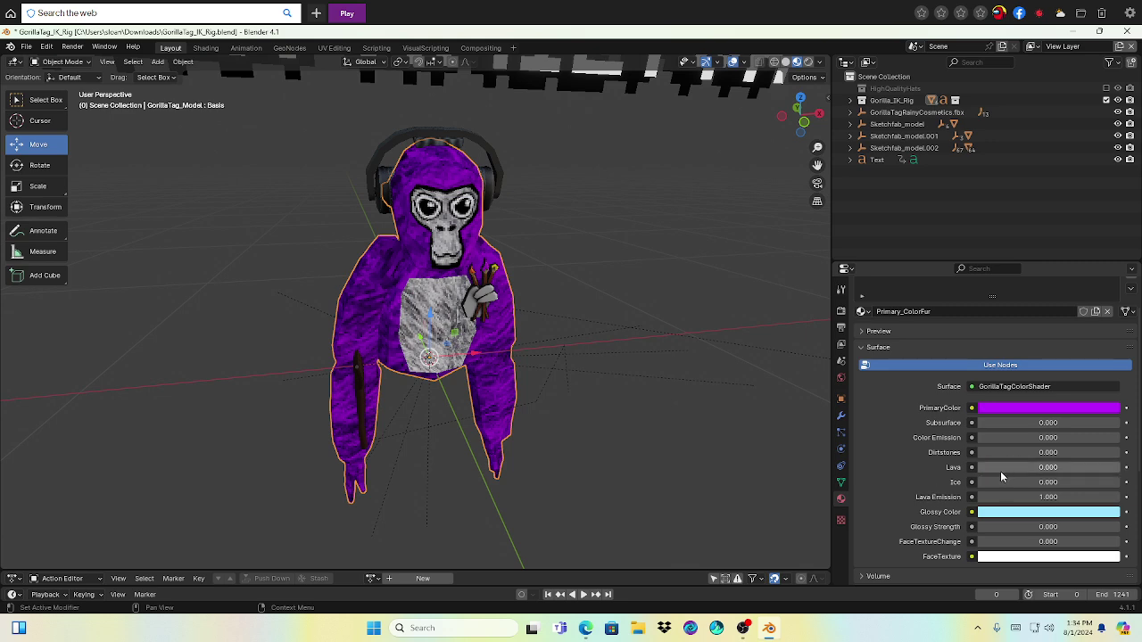
click(1001, 472)
key(Return)
drag(1012, 469, 999, 471)
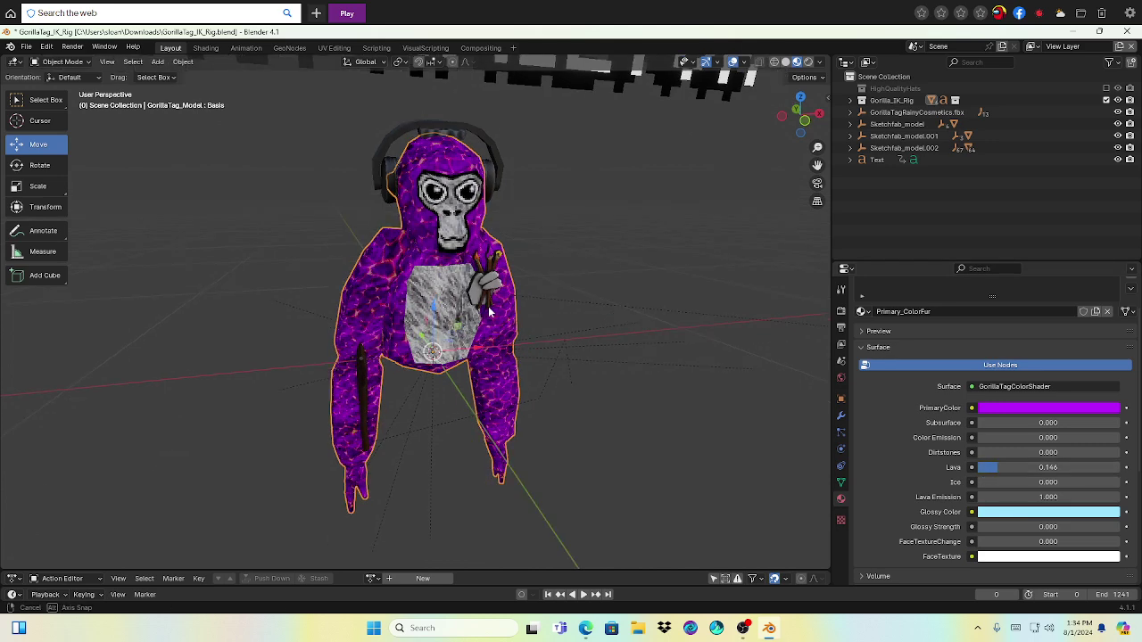
drag(1008, 470, 972, 470)
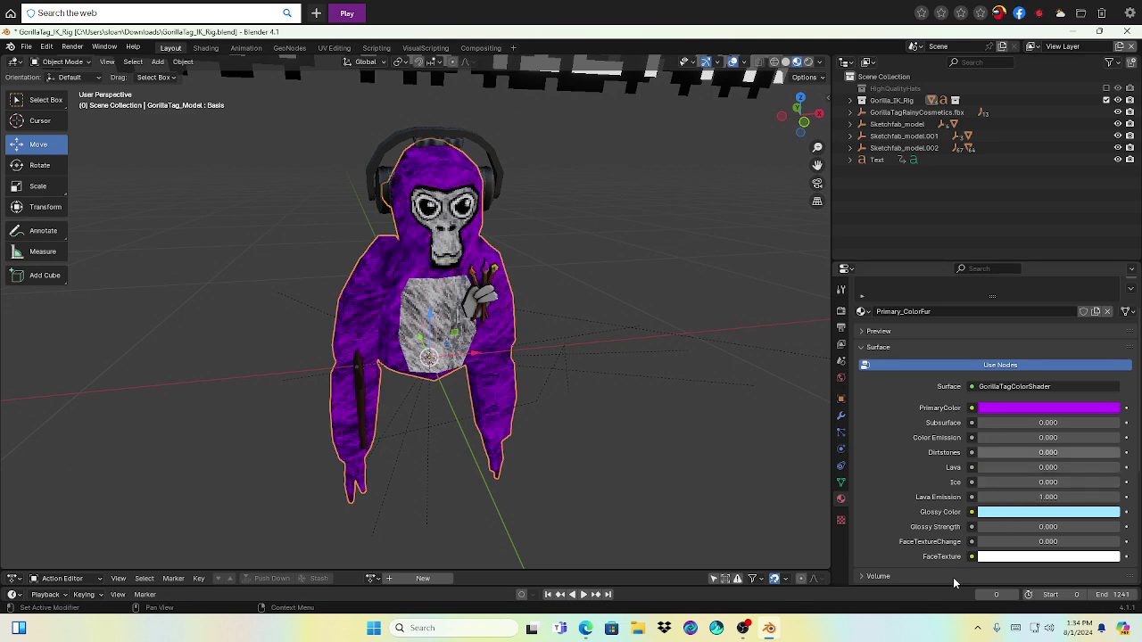
Step: Try Ice at 1 on the gorilla's fur and examine the reflective body from several angles
drag(999, 483, 1088, 483)
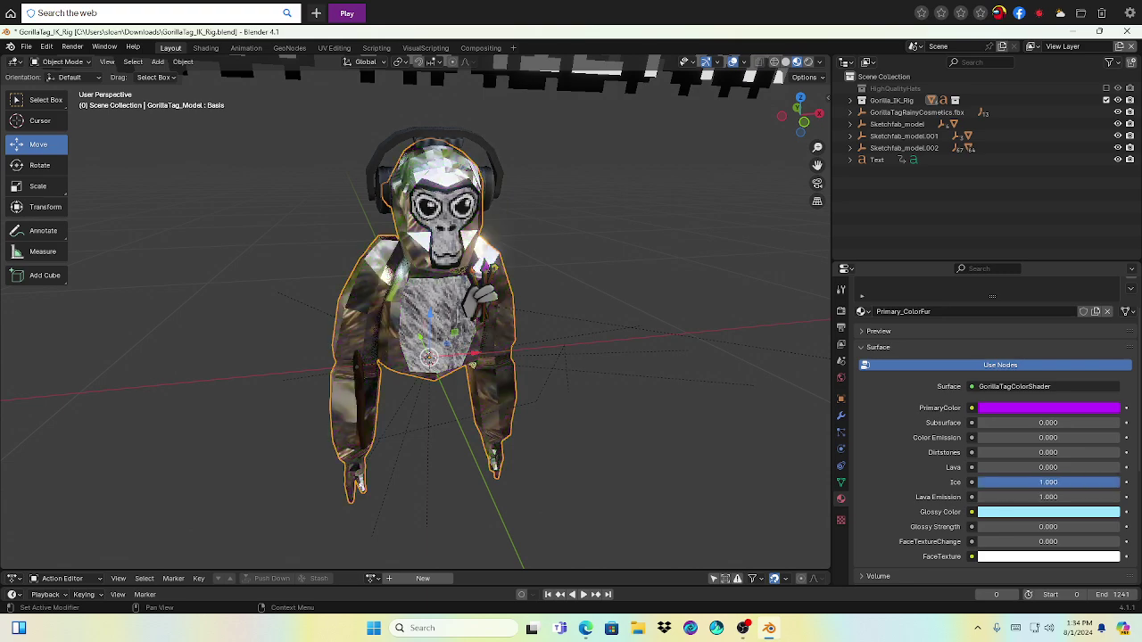
middle_drag(632, 510, 541, 444)
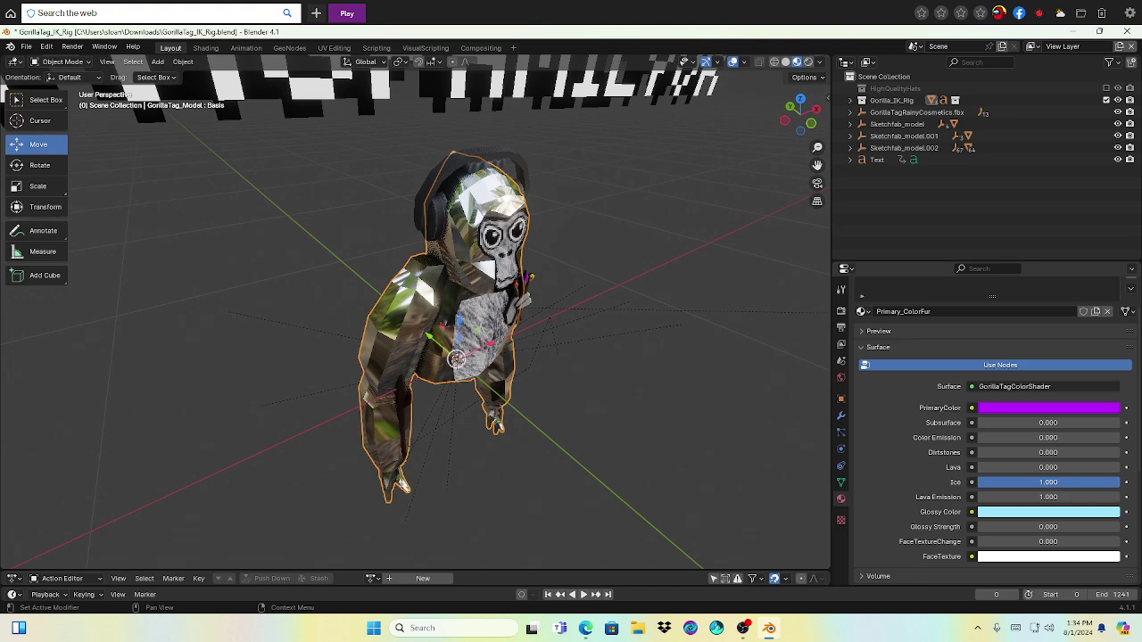
drag(1114, 482, 1009, 482)
middle_drag(517, 446, 678, 488)
scroll(593, 491, down, 5)
scroll(586, 506, up, 5)
drag(1061, 482, 1121, 482)
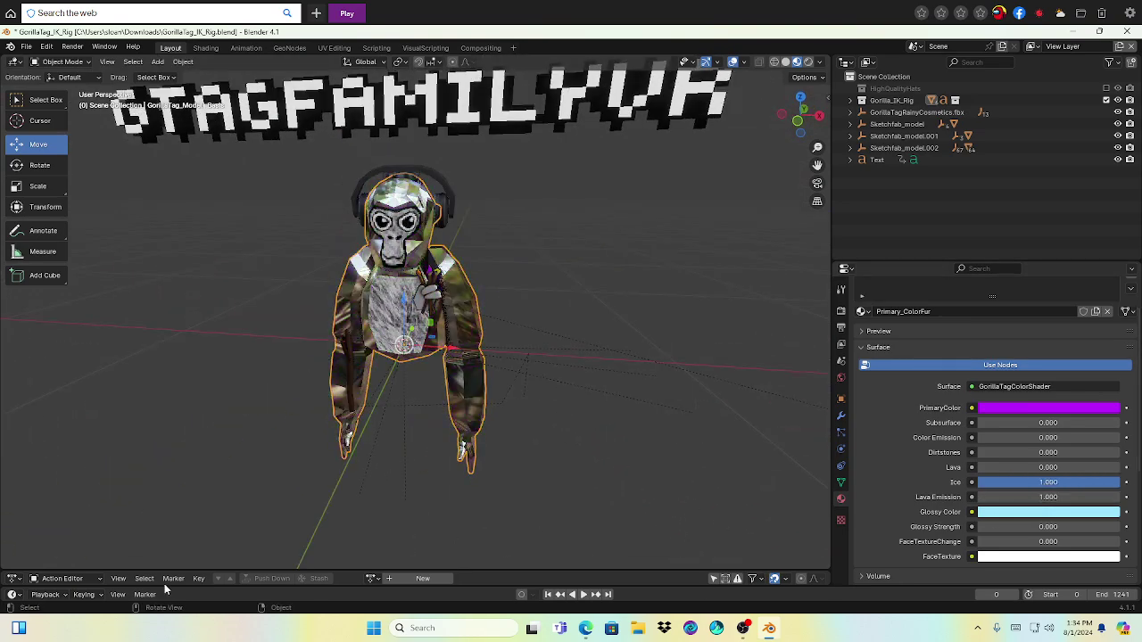
middle_drag(678, 481, 354, 497)
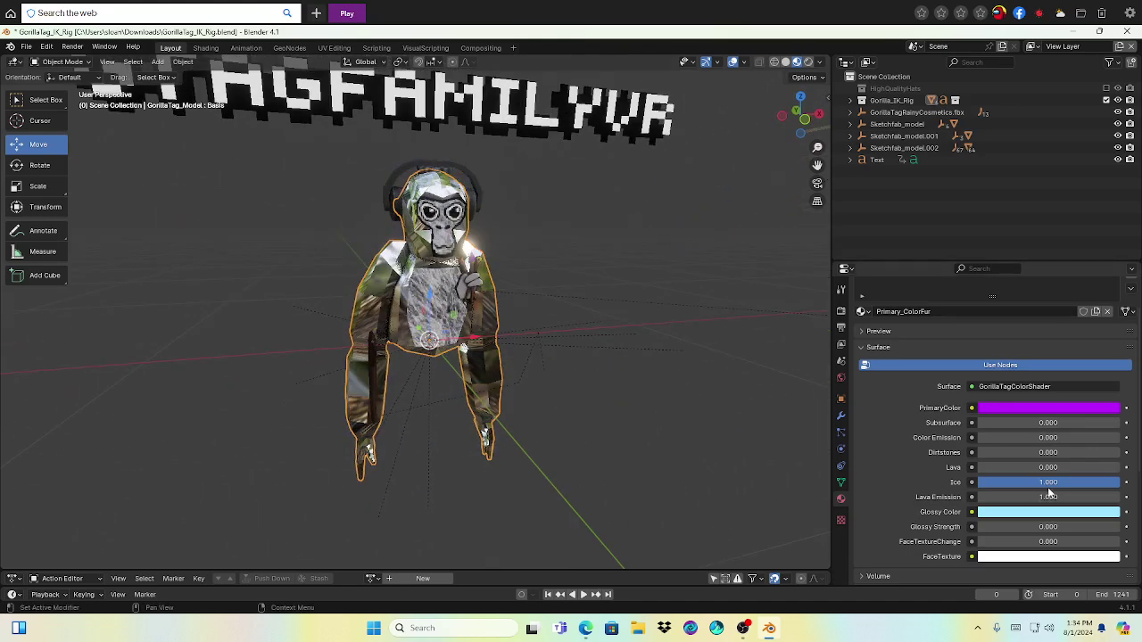
Step: Set the fur's Ice and Lava Emission to 0, Glossy Strength to 1, and Glossy Color to pale green with hue 0.248 and saturation 0.423
drag(1106, 482, 1102, 527)
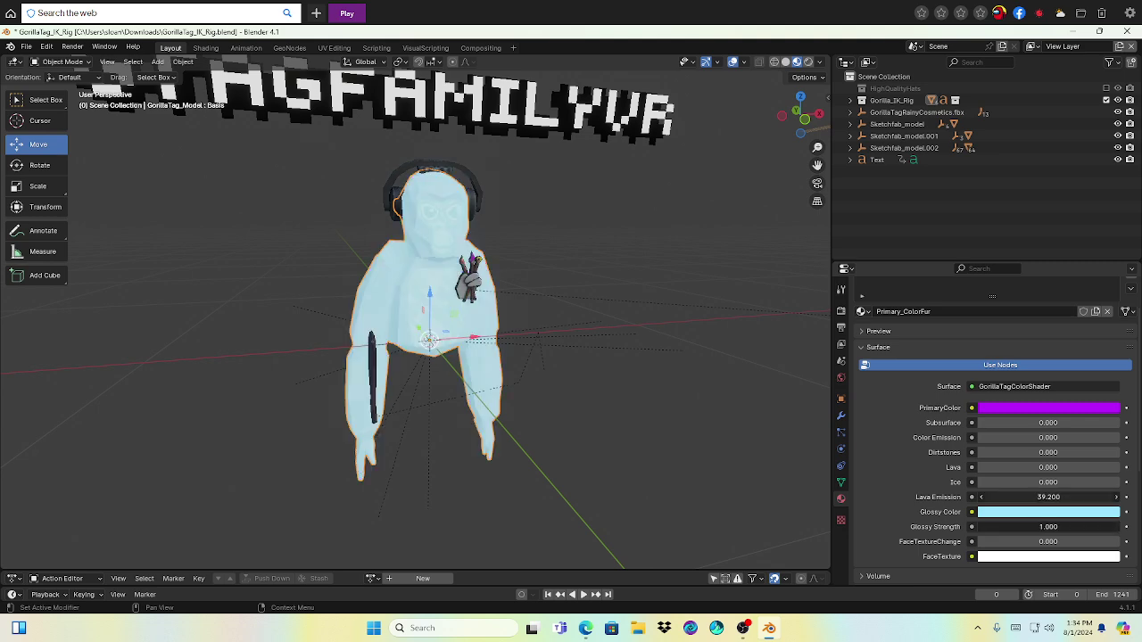
drag(1048, 497, 1115, 497)
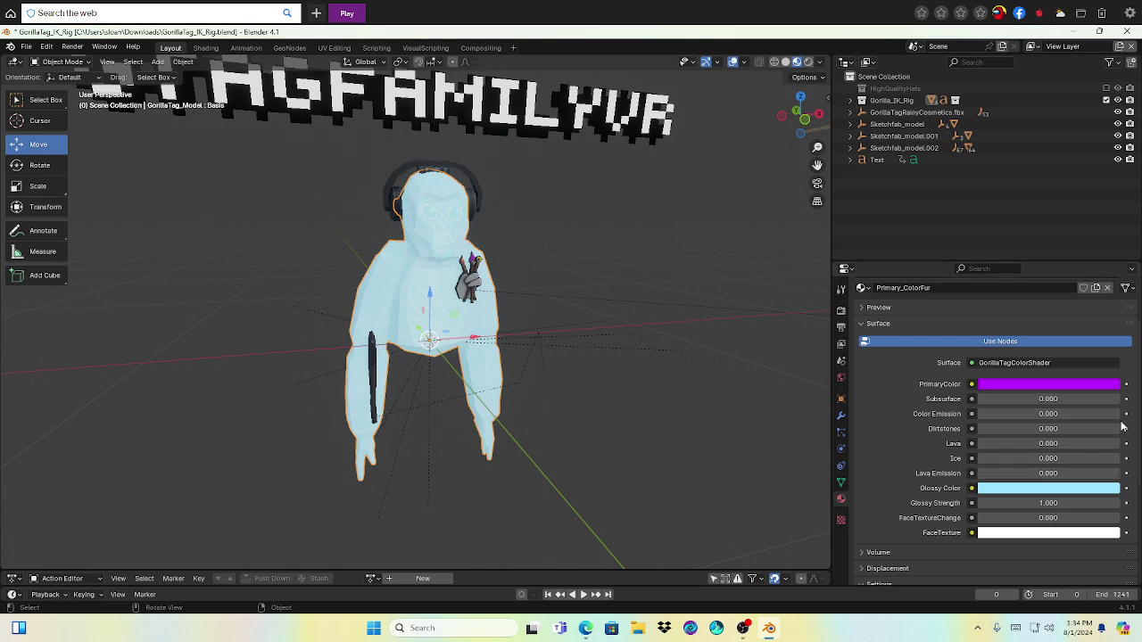
click(1050, 488)
drag(1078, 371, 1035, 353)
click(658, 369)
Step: Change the fur's PrimaryColor to a bluer purple with hue 0.711 and reselect the gorilla's body
click(1034, 383)
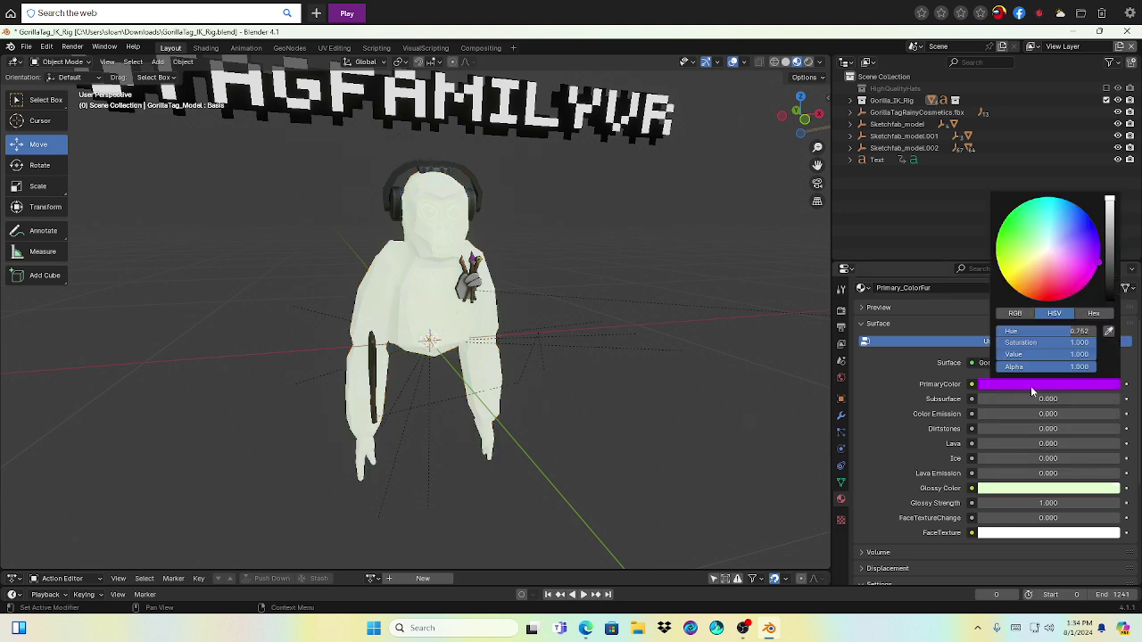
mouse_move(1099, 262)
mouse_down()
mouse_move(1047, 278)
mouse_move(1100, 248)
mouse_up()
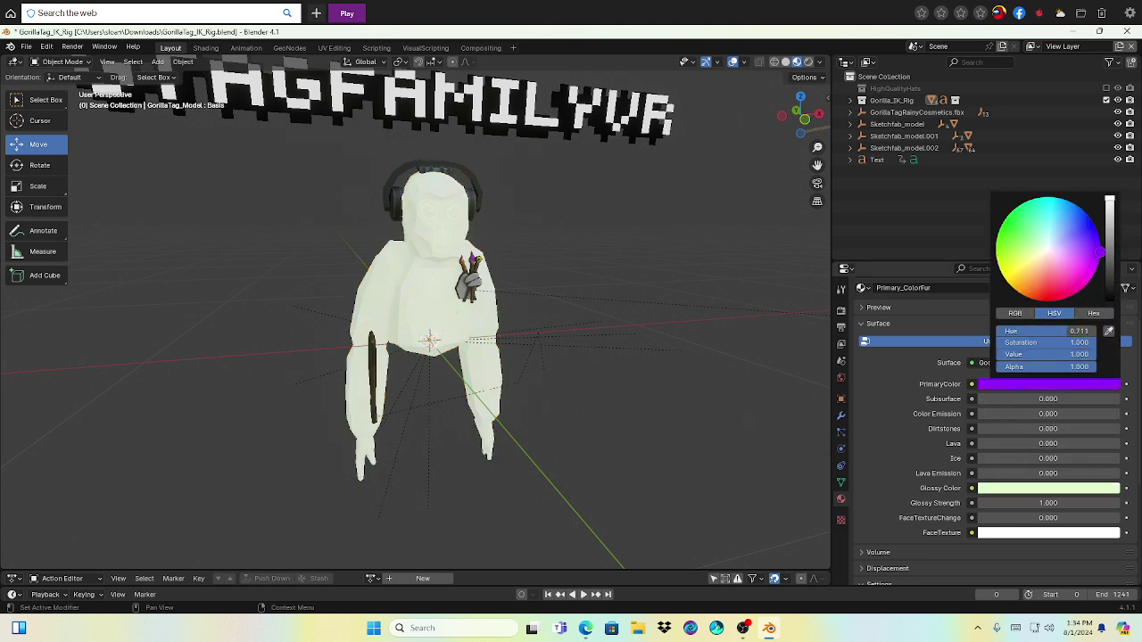
click(404, 332)
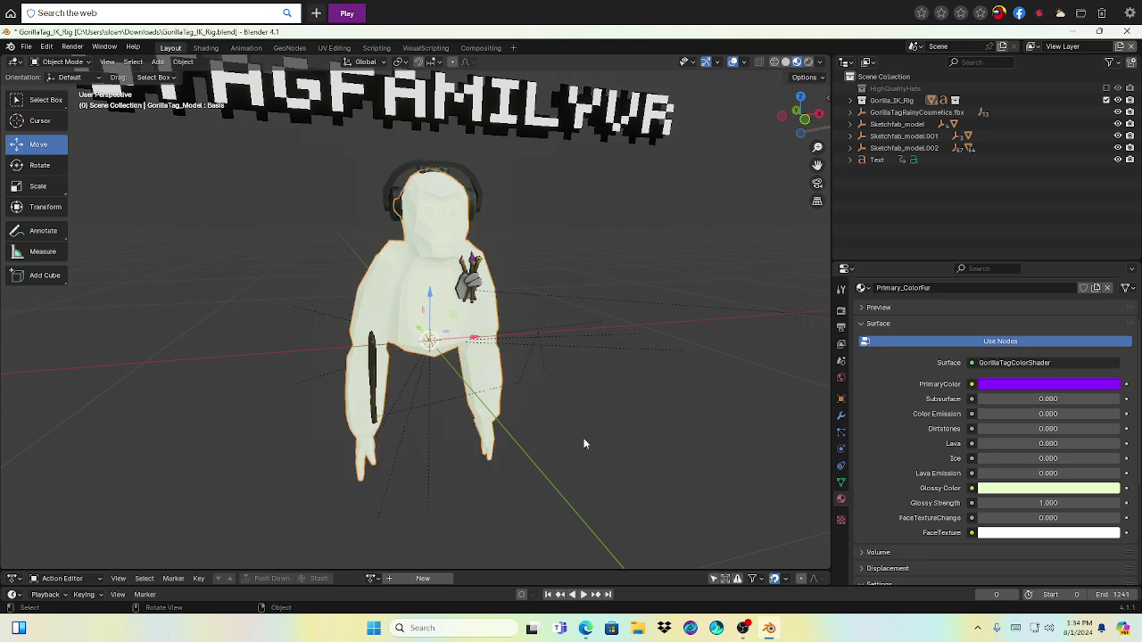
Step: Check the fur's Glossy Color and set Glossy Strength to 0
click(989, 489)
click(990, 493)
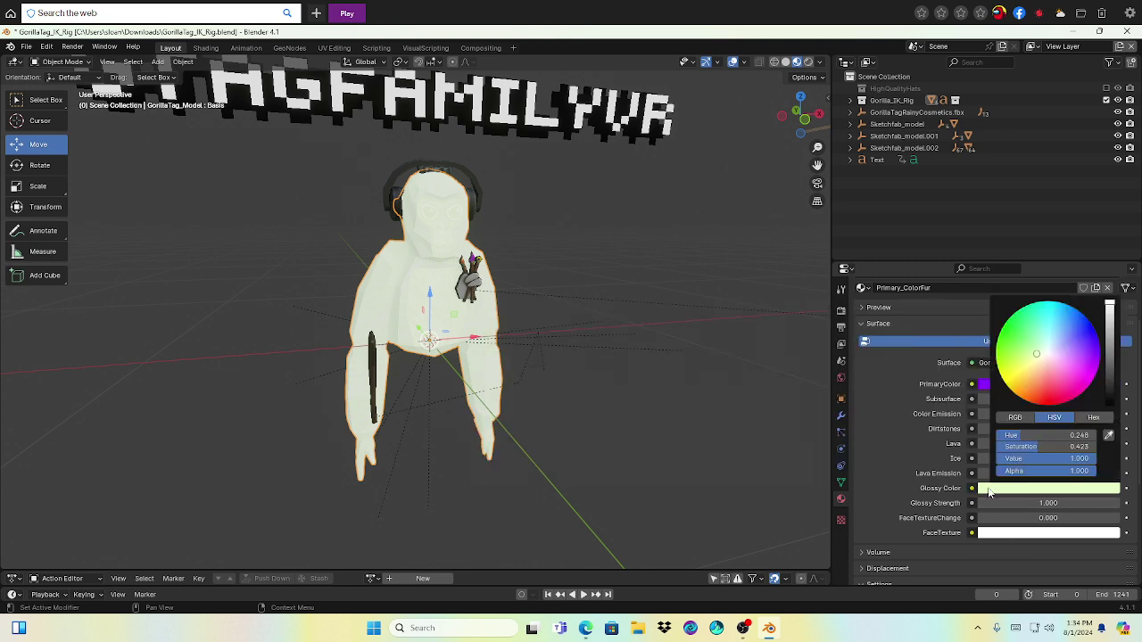
click(1024, 493)
drag(1001, 504, 901, 504)
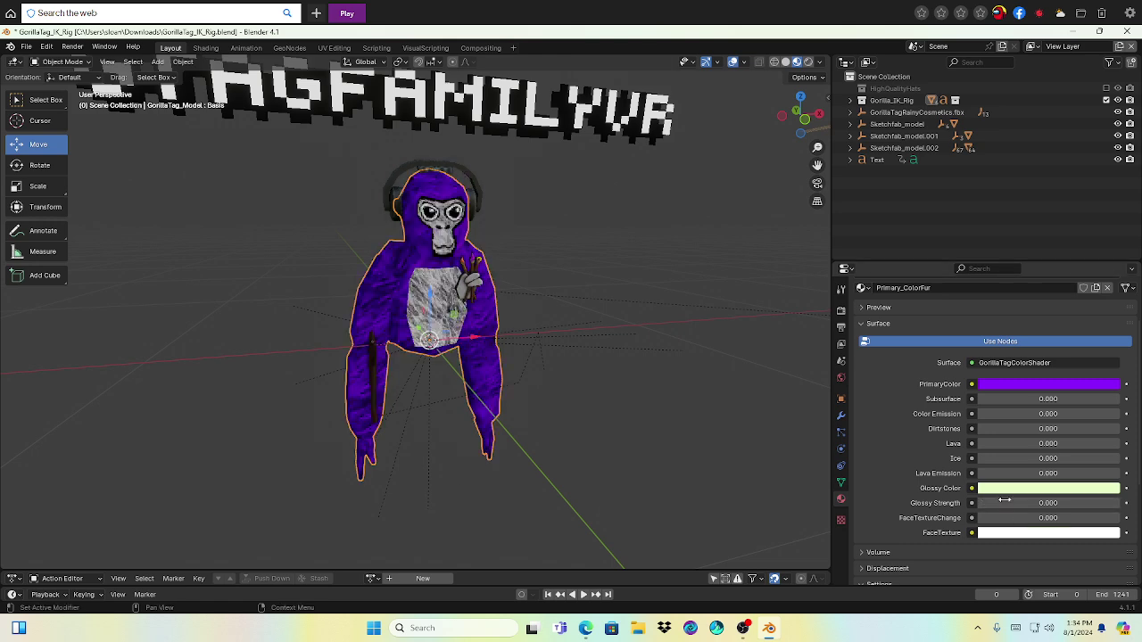
drag(1005, 500, 975, 502)
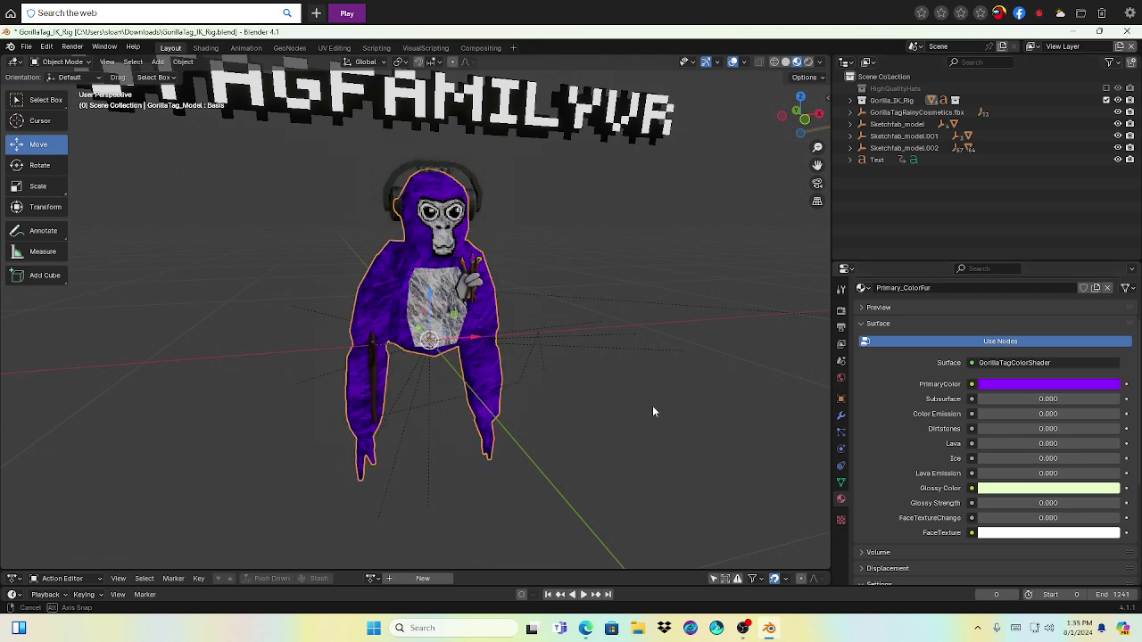
Step: Set the fur's Lava to 1 and raise Lava Emission to 349.7, 852.4 and finally 7885.399
middle_drag(652, 411, 634, 414)
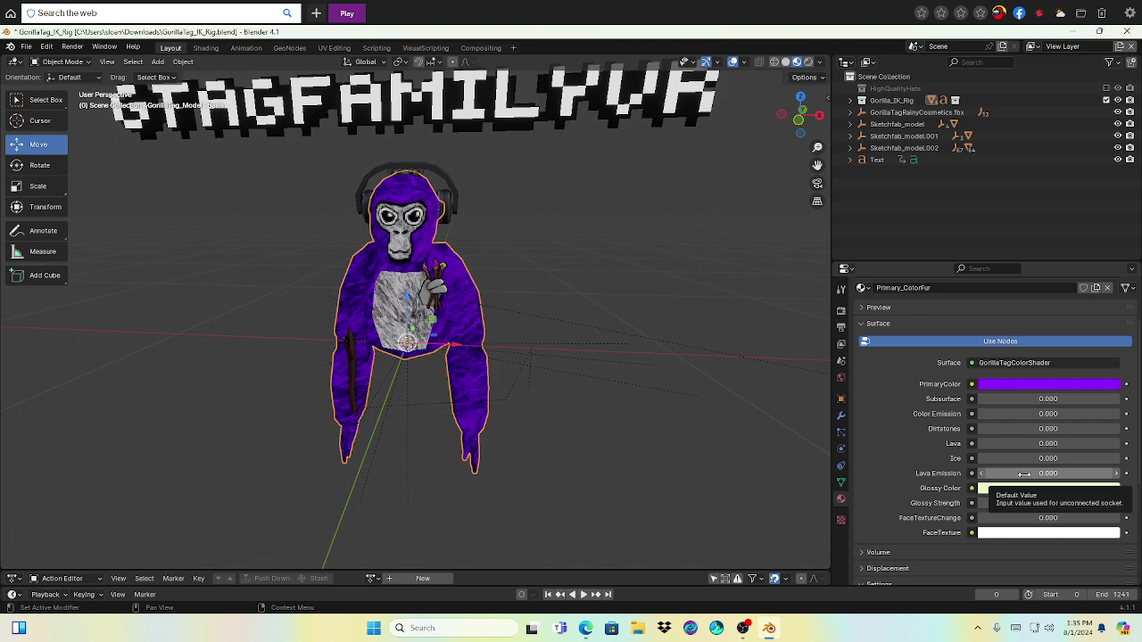
drag(1024, 474, 1075, 474)
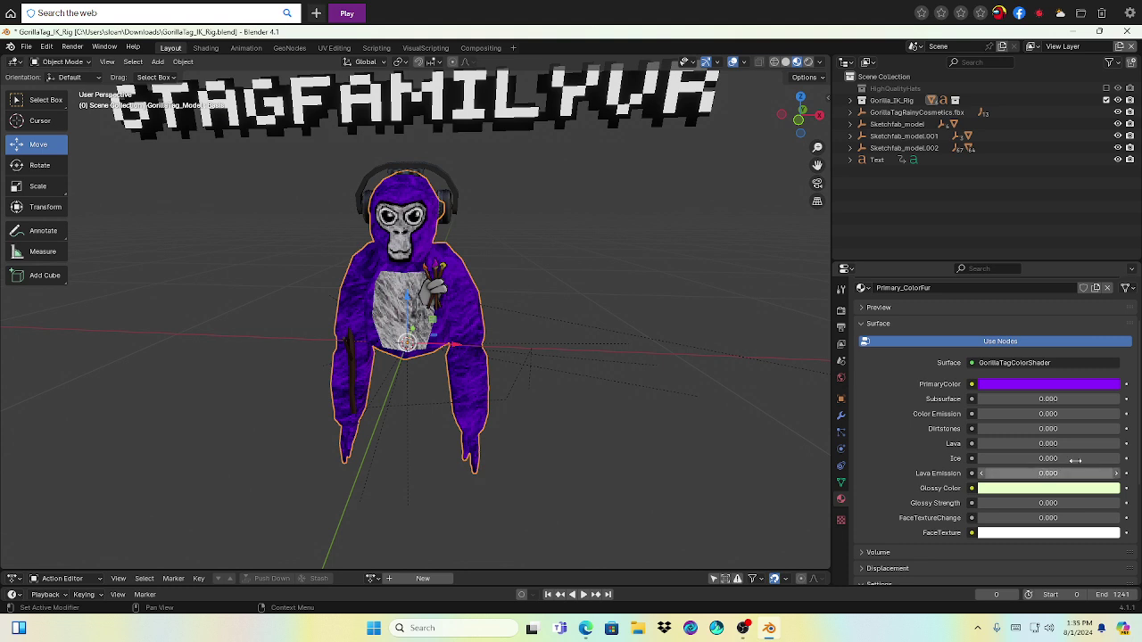
drag(997, 444, 1120, 443)
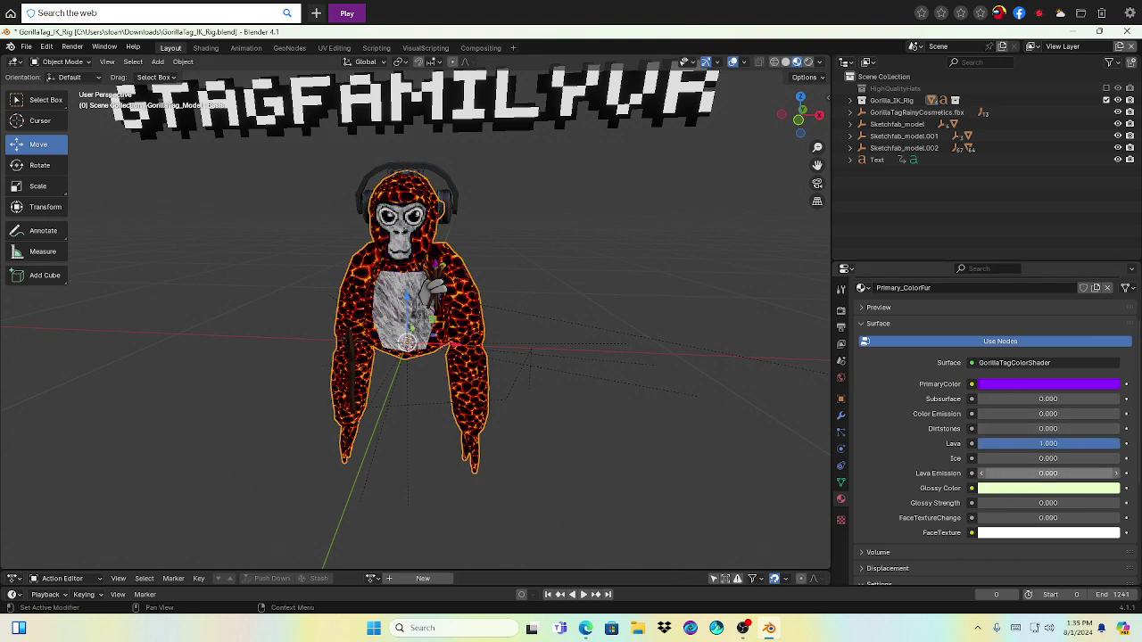
drag(1025, 473, 1125, 472)
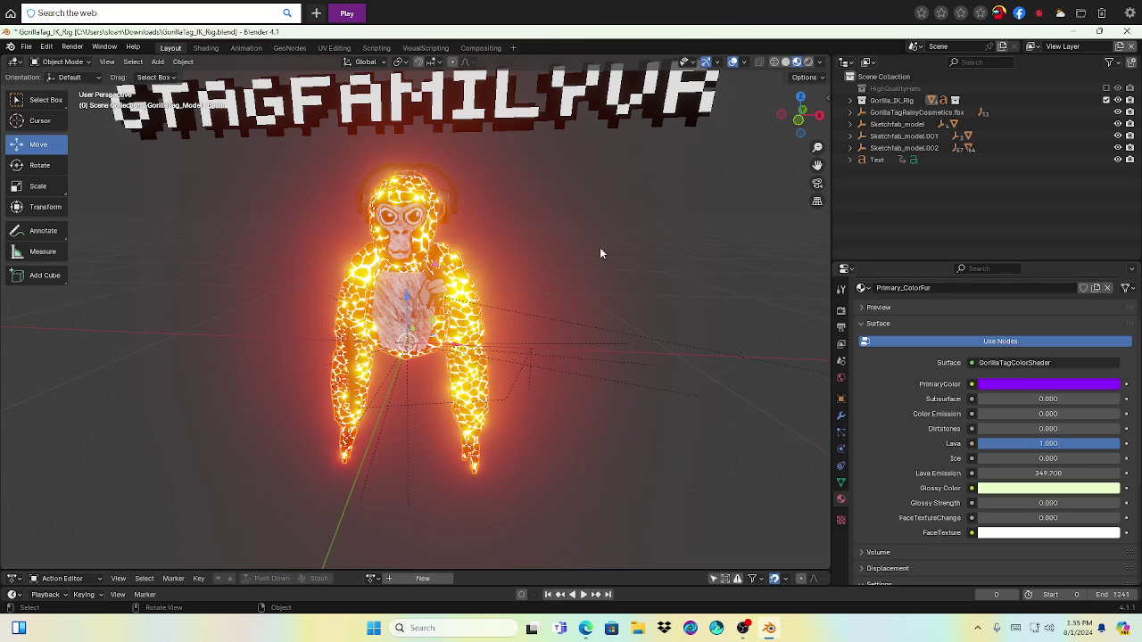
middle_drag(600, 253, 624, 249)
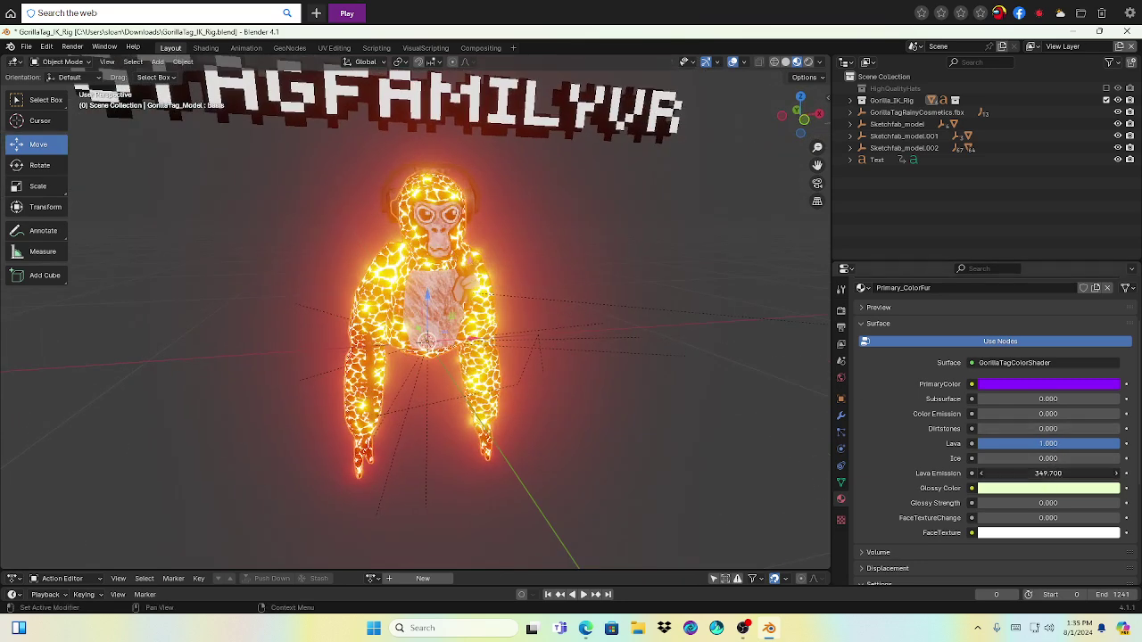
drag(1048, 473, 1115, 473)
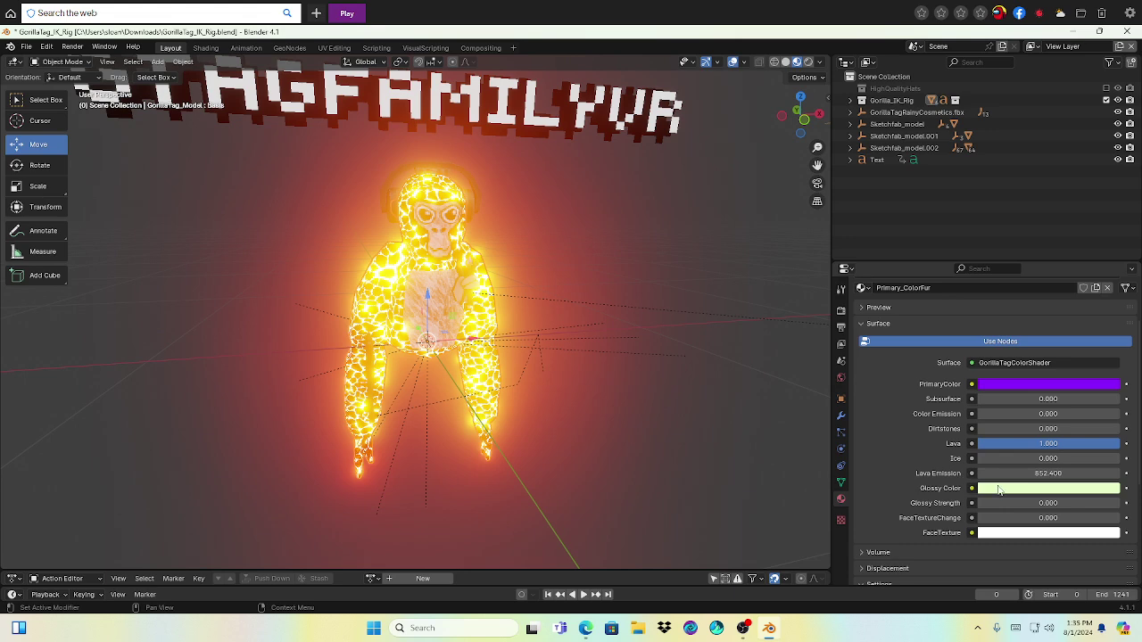
drag(1001, 473, 1062, 473)
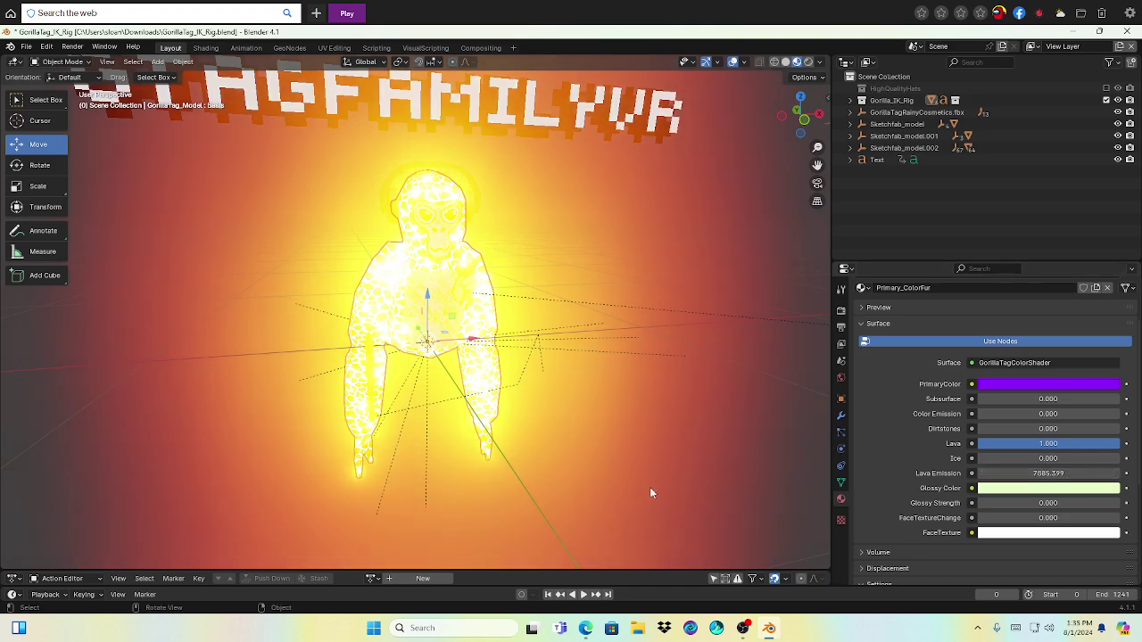
Step: View the glowing gorilla from farther away, and set Lava Emission to 7537.399 and Lava to 0
middle_drag(649, 489, 452, 349)
scroll(689, 416, down, 5)
scroll(543, 306, up, 20)
scroll(630, 321, down, 8)
middle_drag(629, 321, 620, 241)
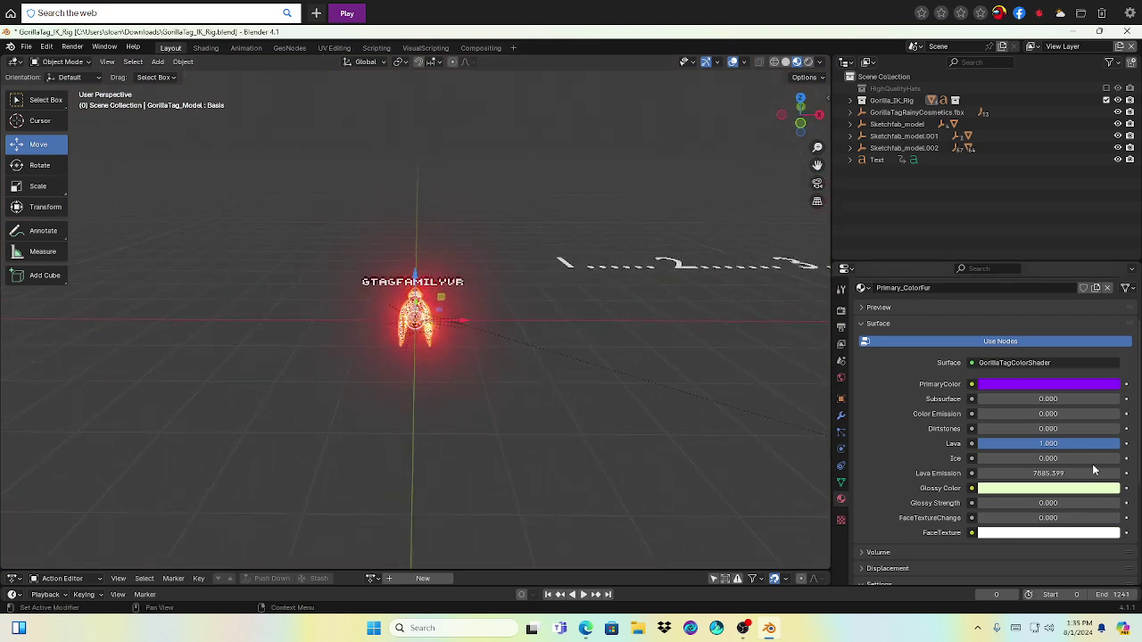
drag(1094, 470, 896, 448)
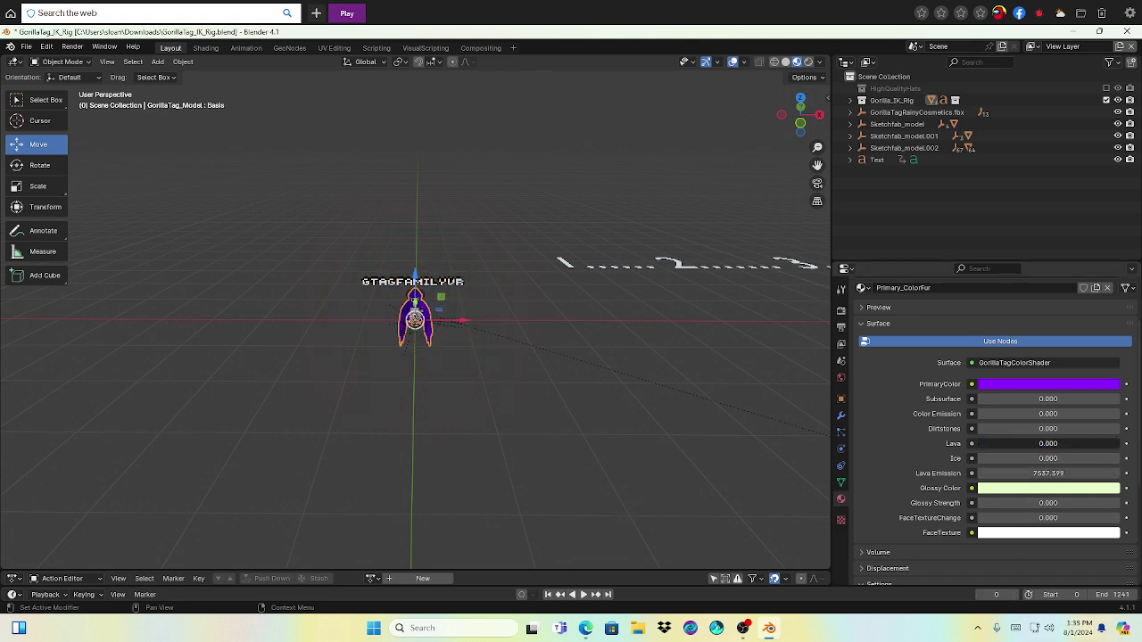
Step: Deselect the gorilla's body and examine the purple figure with its overhead text from several angles
scroll(498, 365, up, 9)
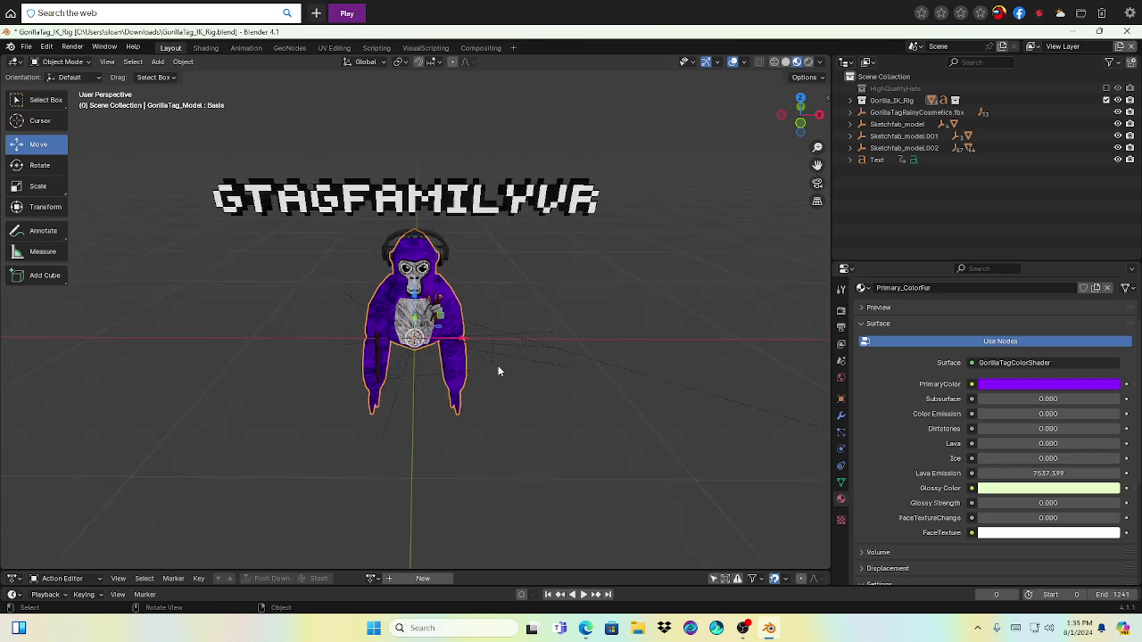
scroll(565, 281, down, 2)
scroll(901, 443, down, 1)
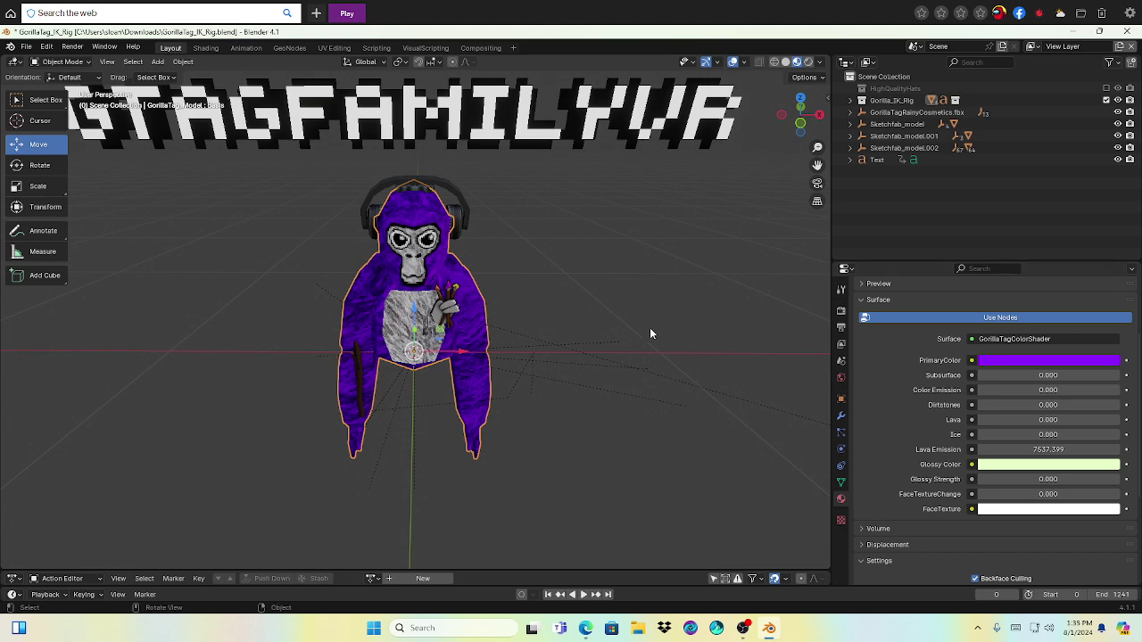
click(614, 404)
click(528, 378)
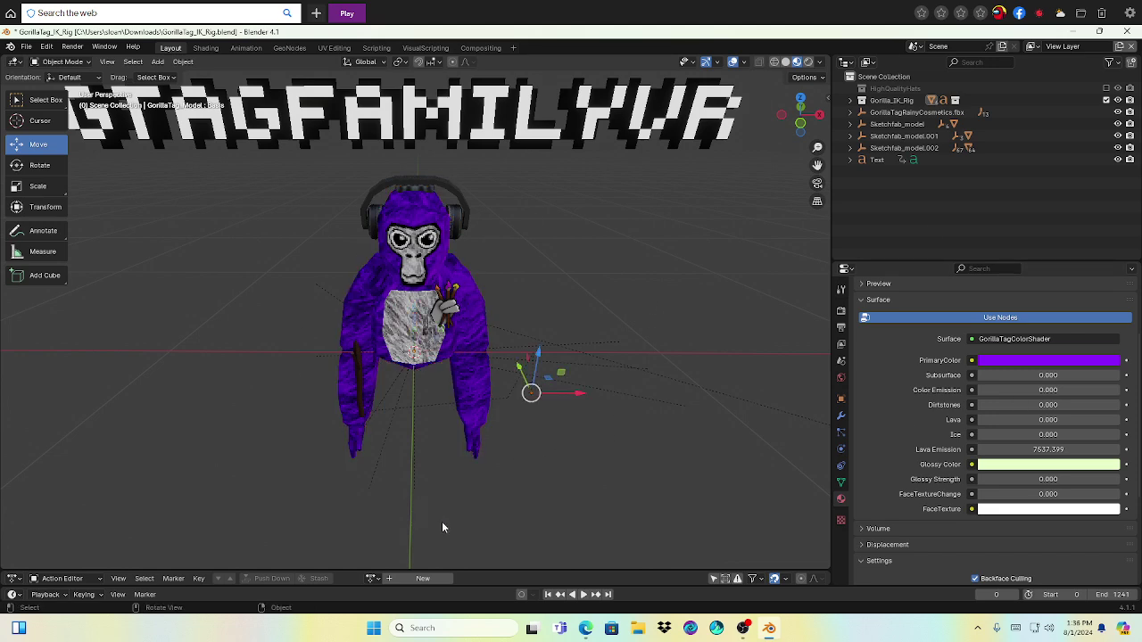
middle_drag(673, 416, 173, 309)
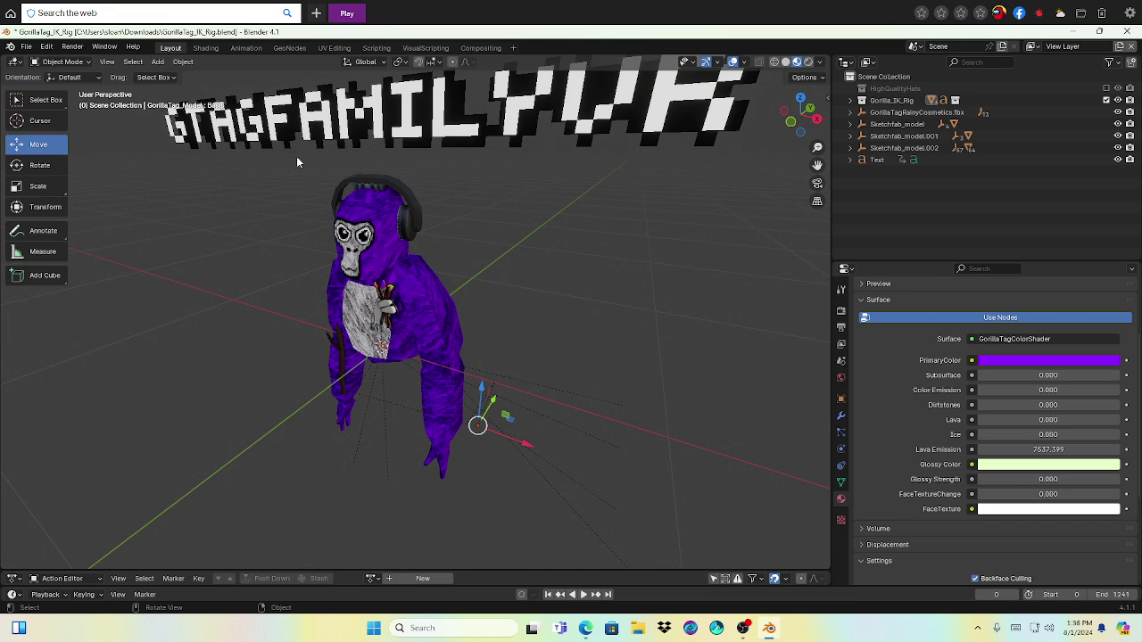
middle_drag(503, 93, 624, 214)
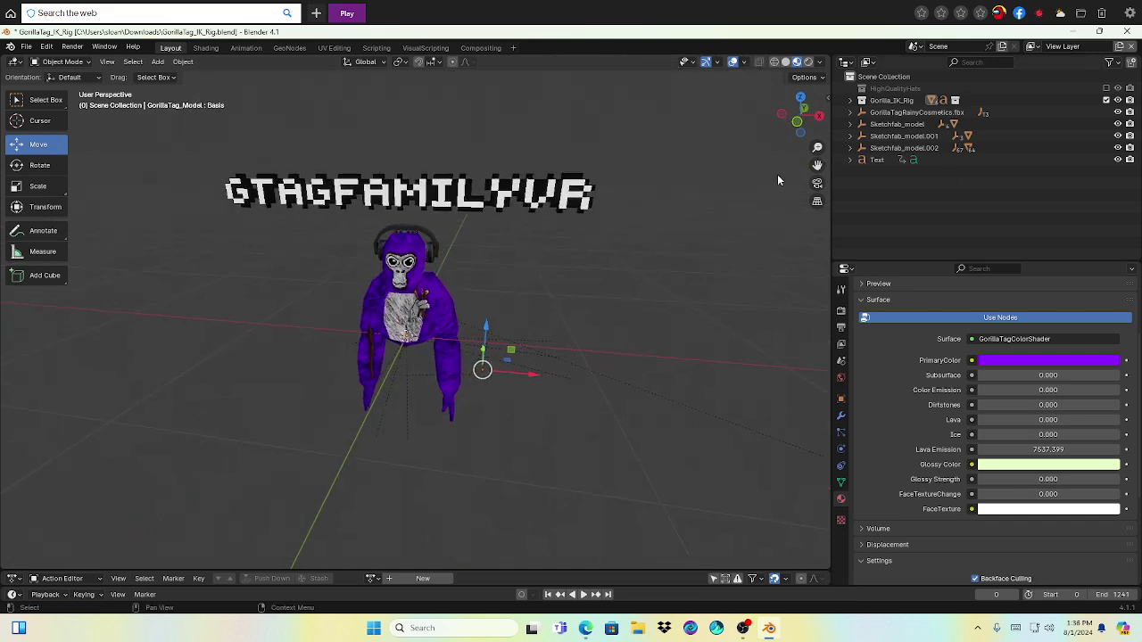
Step: Change the emission color of the white text above the gorilla to turquoise and deselect it
click(362, 194)
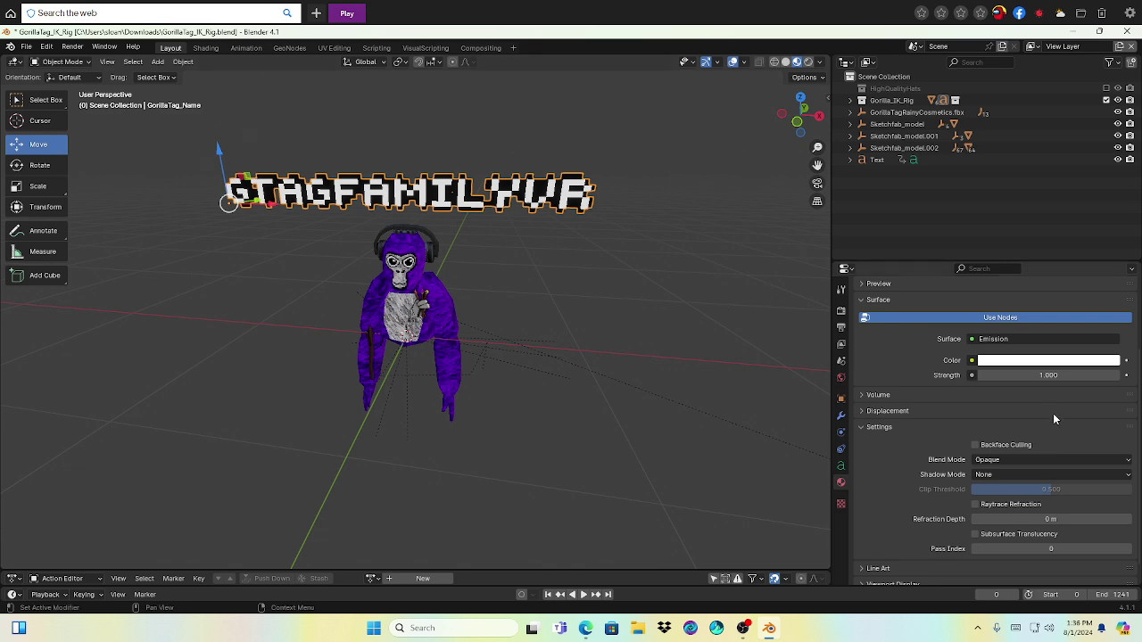
click(992, 363)
drag(1071, 211, 1044, 174)
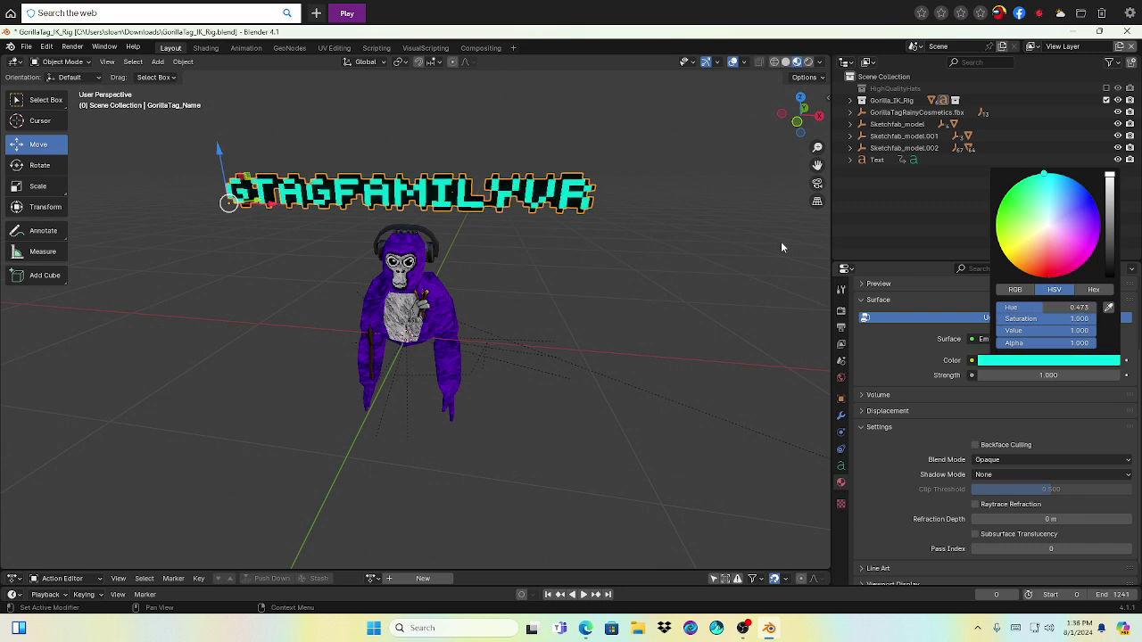
click(713, 450)
Step: Open the overhead text in Edit Mode and replace its wording with khfdzvobflkvbfdnvk
click(395, 198)
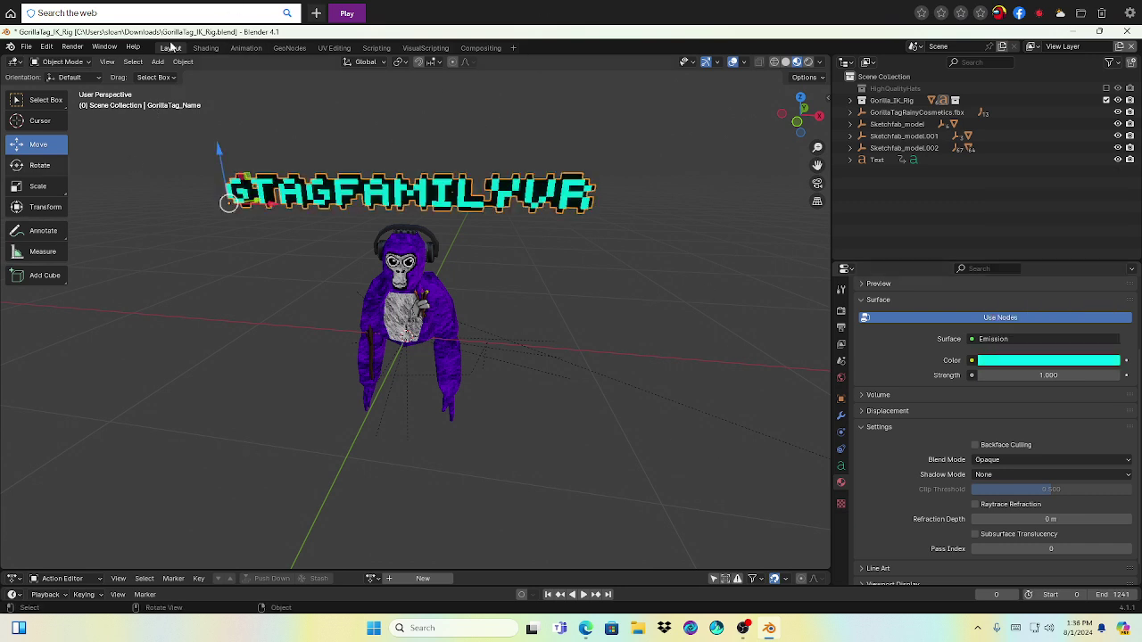
click(58, 62)
click(62, 89)
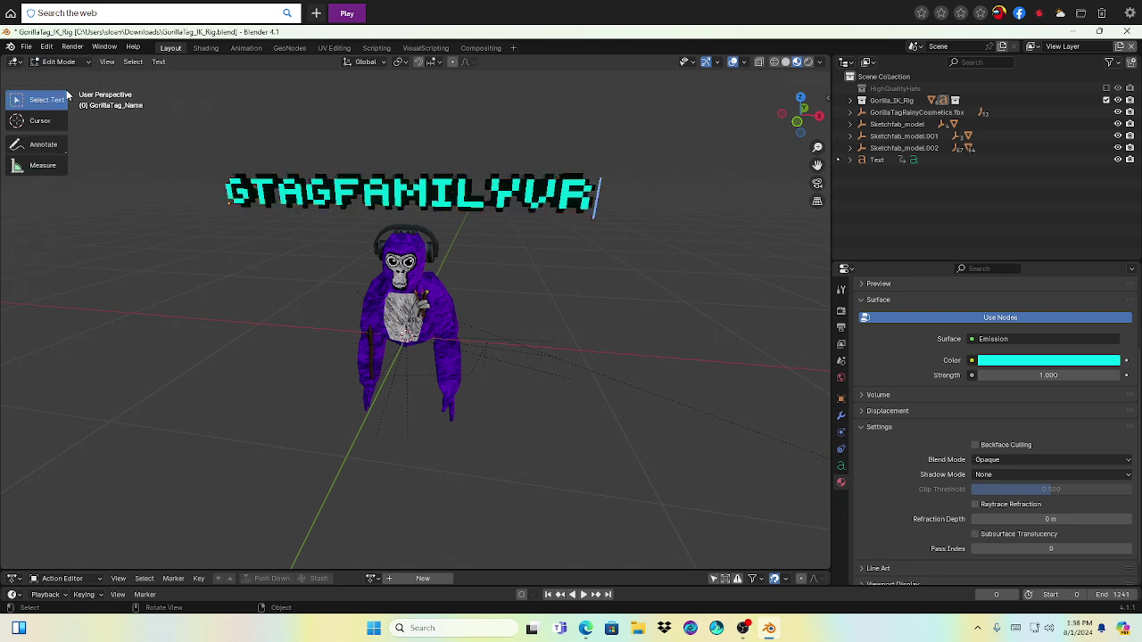
key(BackSpace)
key(BackSpace)
key(BackSpace)
key(BackSpace)
key(BackSpace)
key(BackSpace)
key(BackSpace)
key(BackSpace)
key(BackSpace)
key(BackSpace)
key(BackSpace)
key(BackSpace)
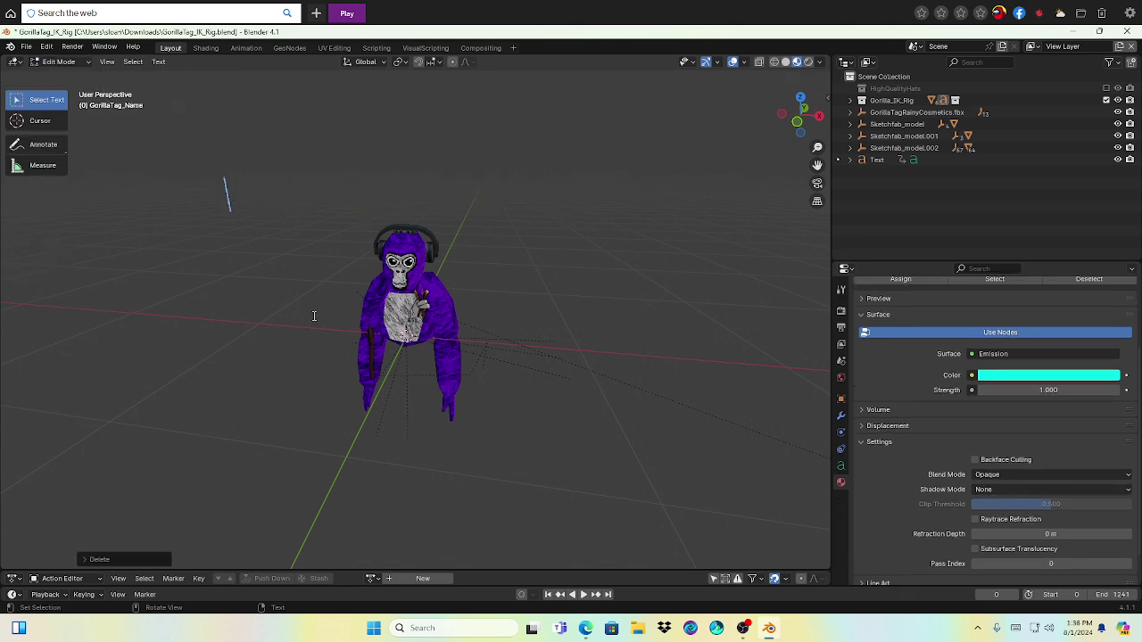
text(khfdzvobflkvbfdnvk)
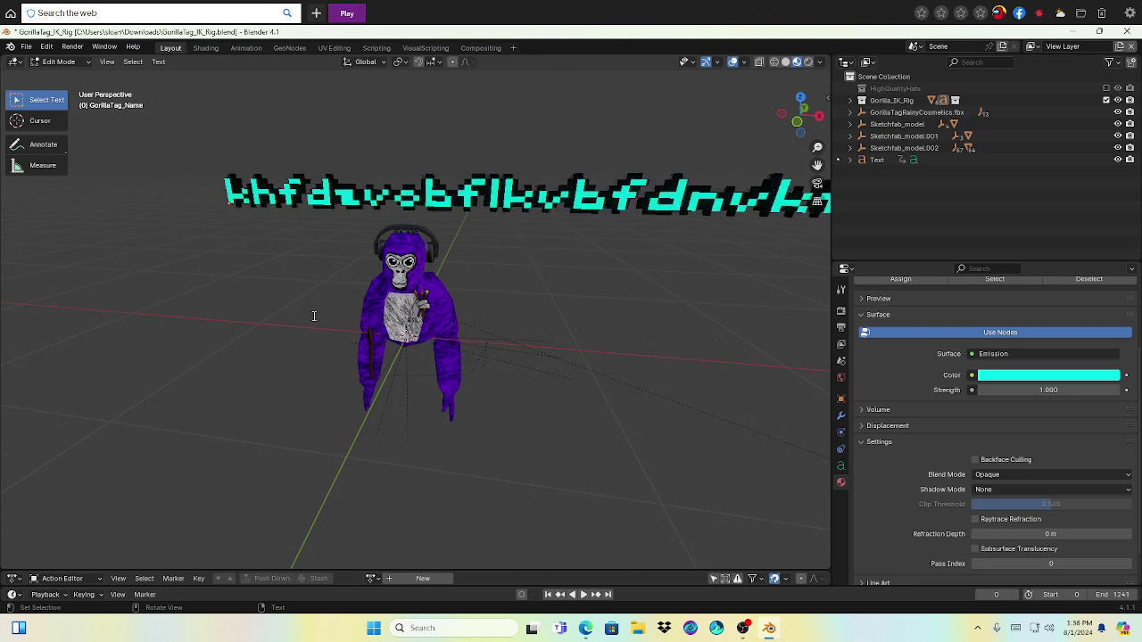
Step: Replace the random letters of the overhead text with lowercase gtagfamilyvr
key(BackSpace)
key(BackSpace)
key(BackSpace)
key(BackSpace)
key(BackSpace)
key(BackSpace)
key(BackSpace)
key(BackSpace)
key(BackSpace)
key(BackSpace)
key(BackSpace)
key(BackSpace)
key(BackSpace)
key(BackSpace)
key(BackSpace)
key(BackSpace)
key(BackSpace)
key(BackSpace)
key(BackSpace)
key(BackSpace)
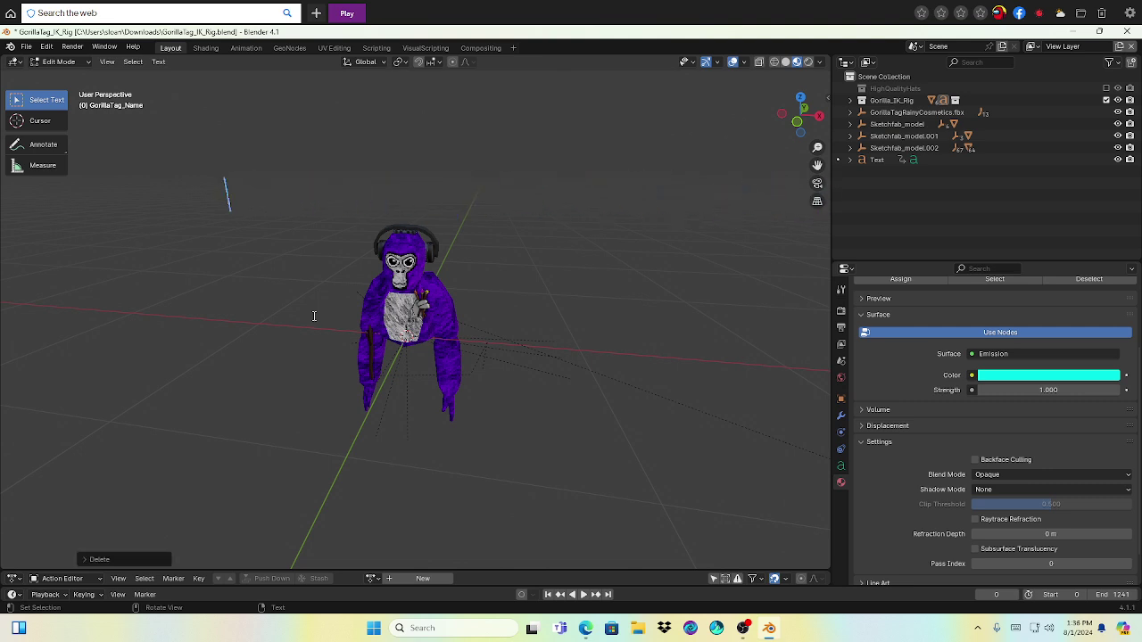
text(gtag)
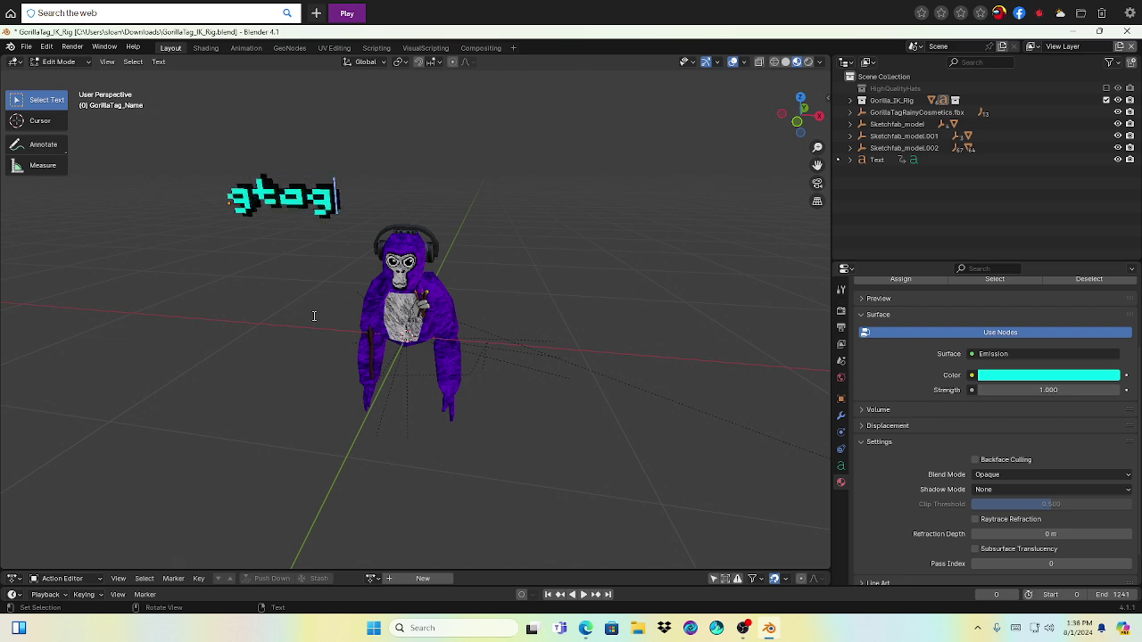
text(familyvr)
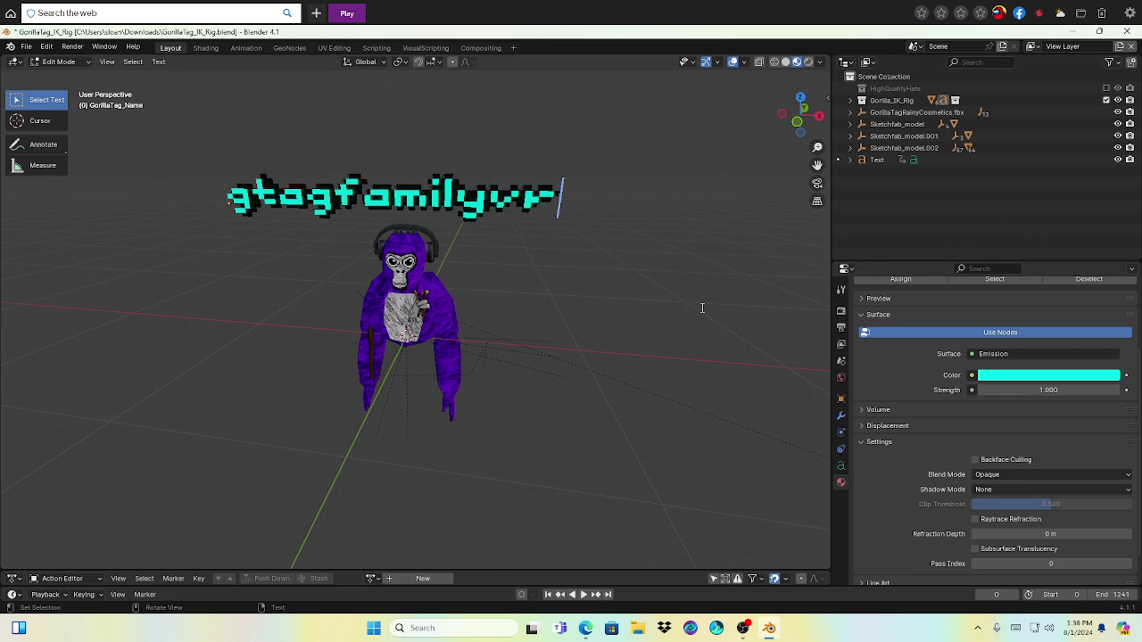
Step: Erase the lowercase wording and rewrite the overhead text in capitals as GTAGFAMILYVR
key(BackSpace)
key(BackSpace)
key(BackSpace)
key(BackSpace)
key(BackSpace)
key(BackSpace)
key(BackSpace)
key(BackSpace)
key(BackSpace)
key(BackSpace)
key(BackSpace)
key(BackSpace)
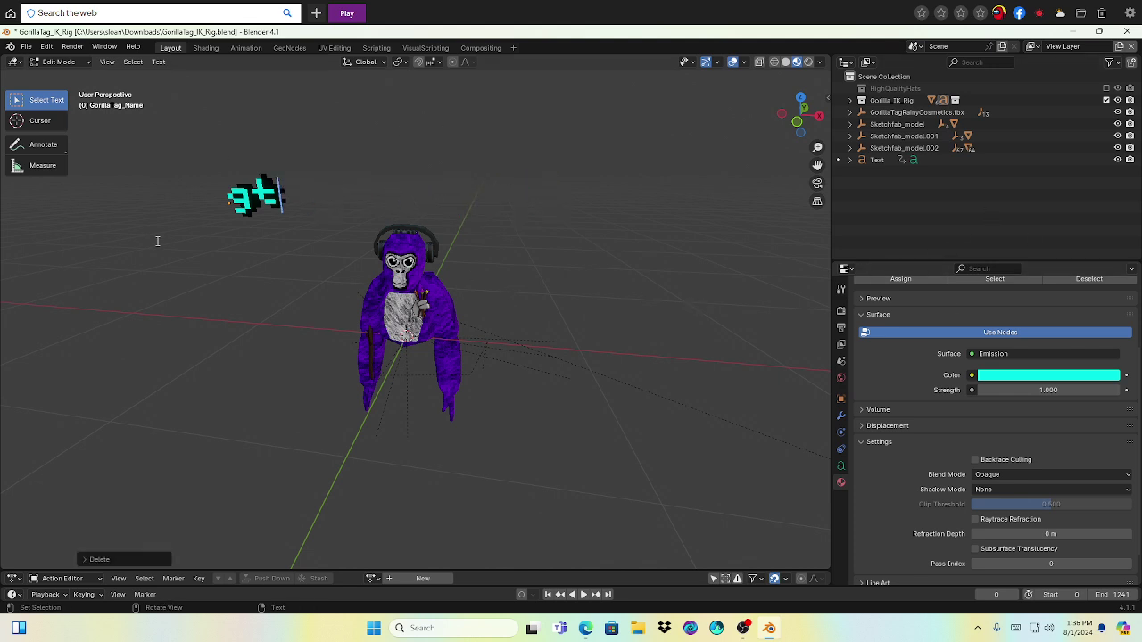
text(GTAGFA)
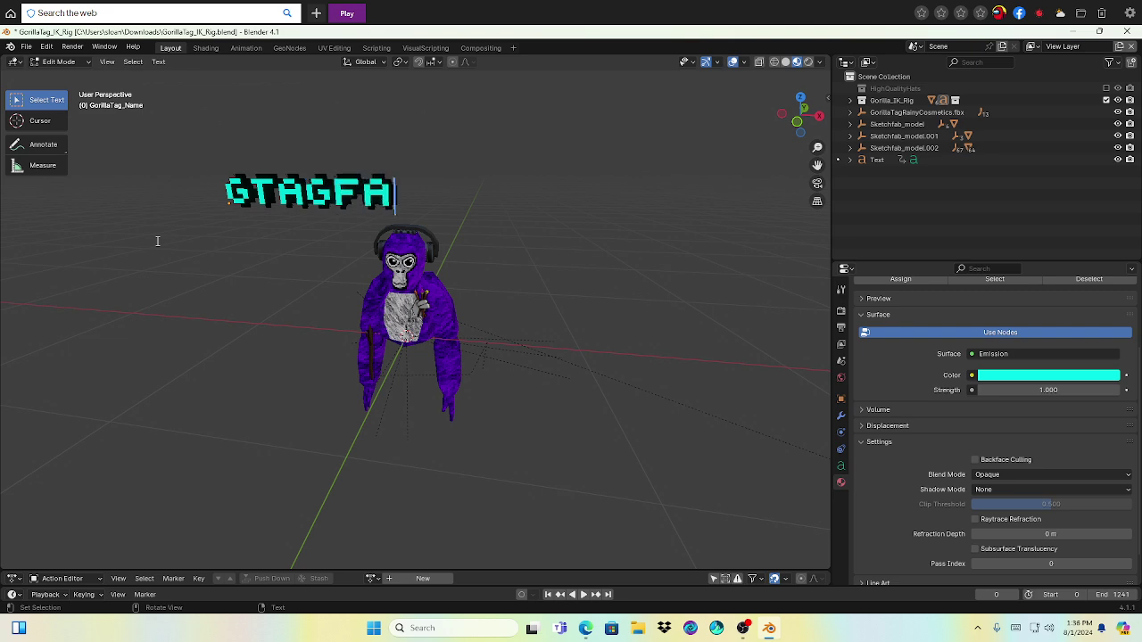
text(MILYVR)
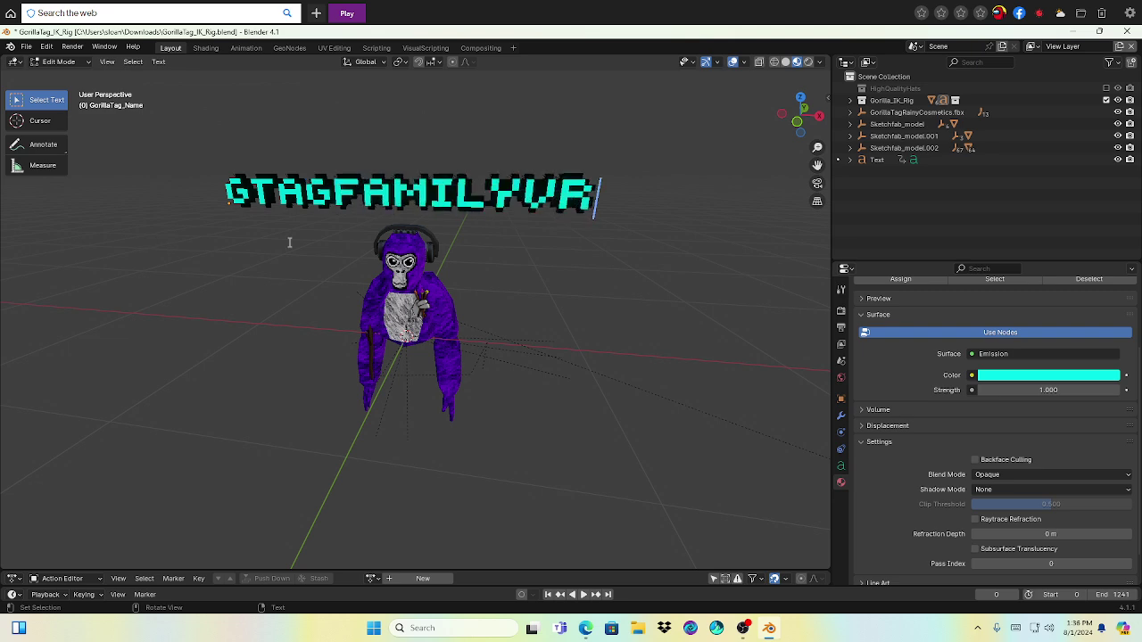
Step: Append an underscore and a run of random symbols to GTAGFAMILYVR, and erase the symbols after the underscore
scroll(710, 398, down, 2)
scroll(414, 382, up, 1)
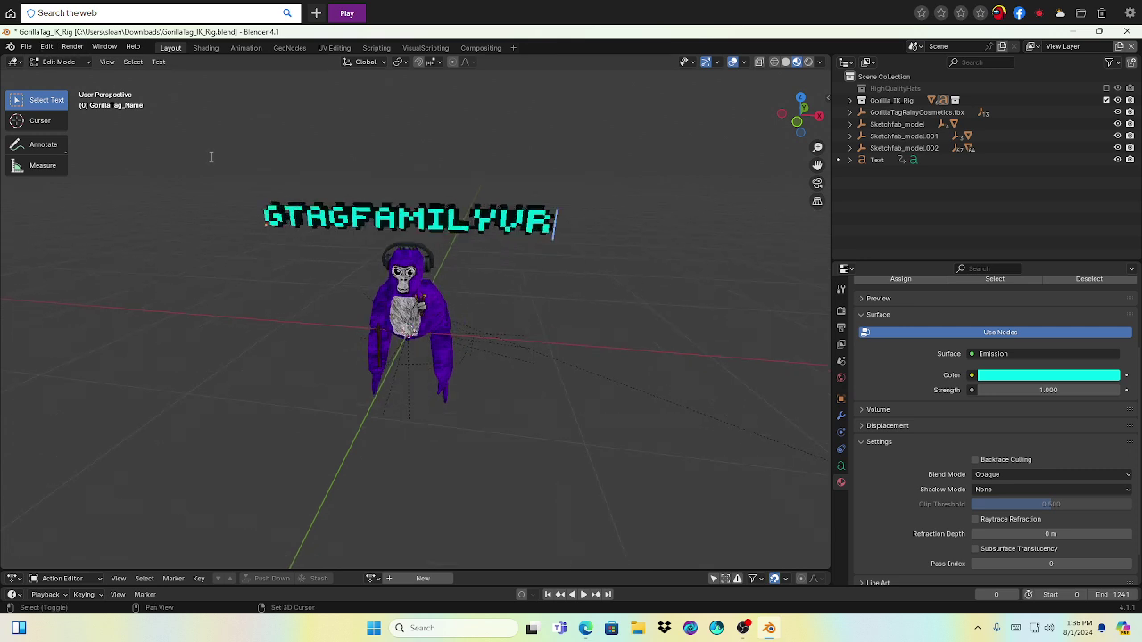
text(_()
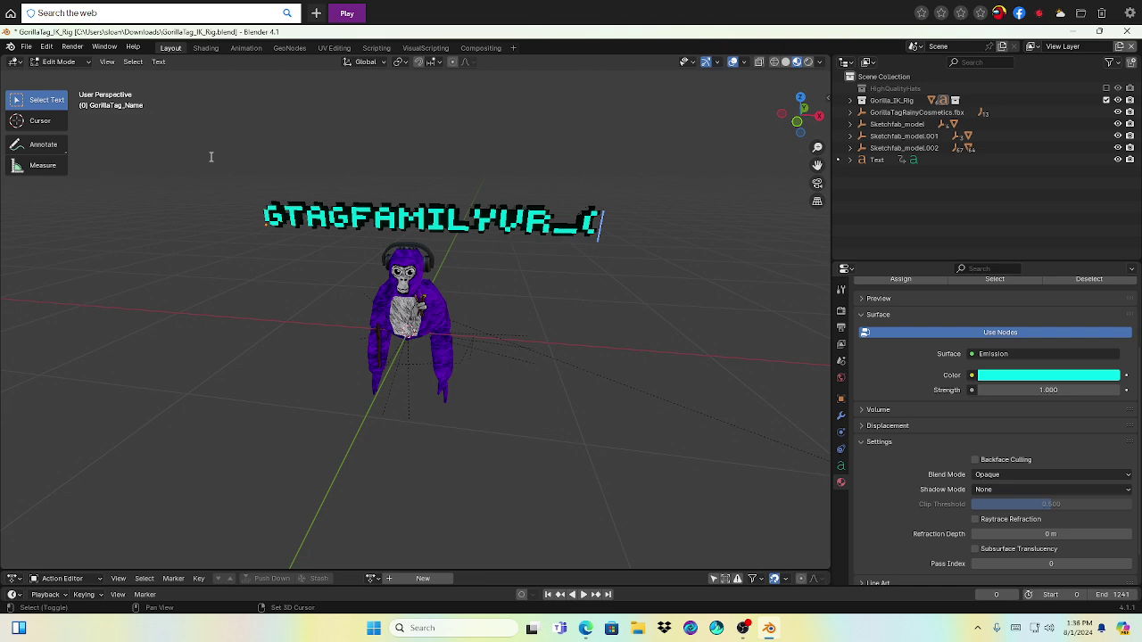
text(&(&^%#OA)
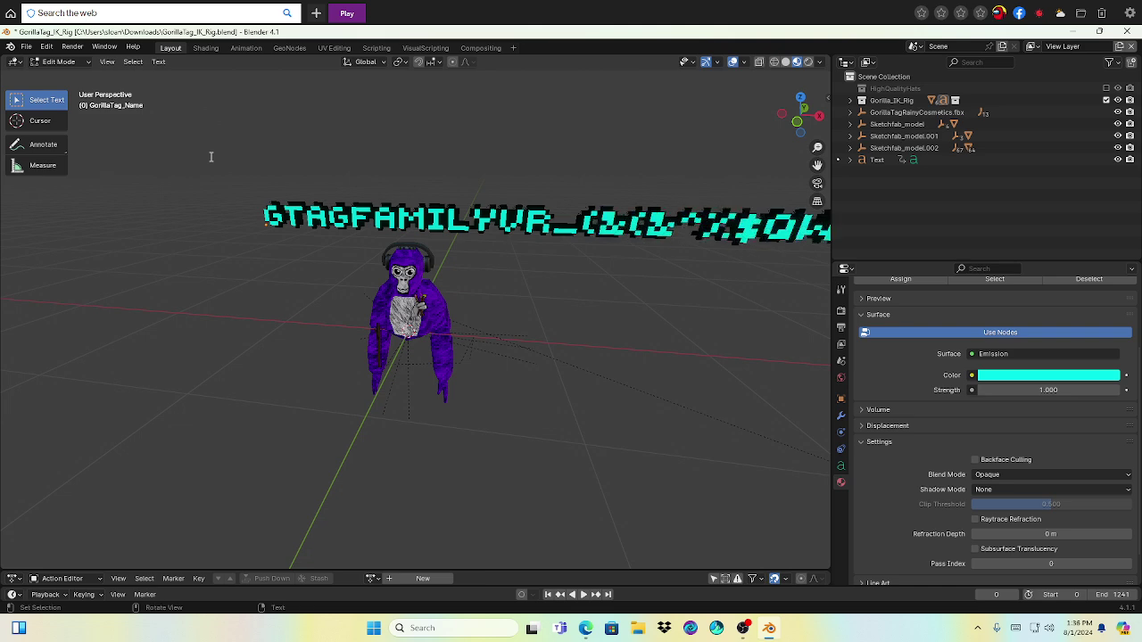
key(BackSpace)
Step: Shorten the overhead text to GTA and add "fofr fo ff o fo" after it
key(BackSpace)
key(BackSpace)
key(BackSpace)
key(BackSpace)
key(BackSpace)
key(BackSpace)
key(BackSpace)
key(BackSpace)
key(BackSpace)
key(BackSpace)
key(BackSpace)
key(BackSpace)
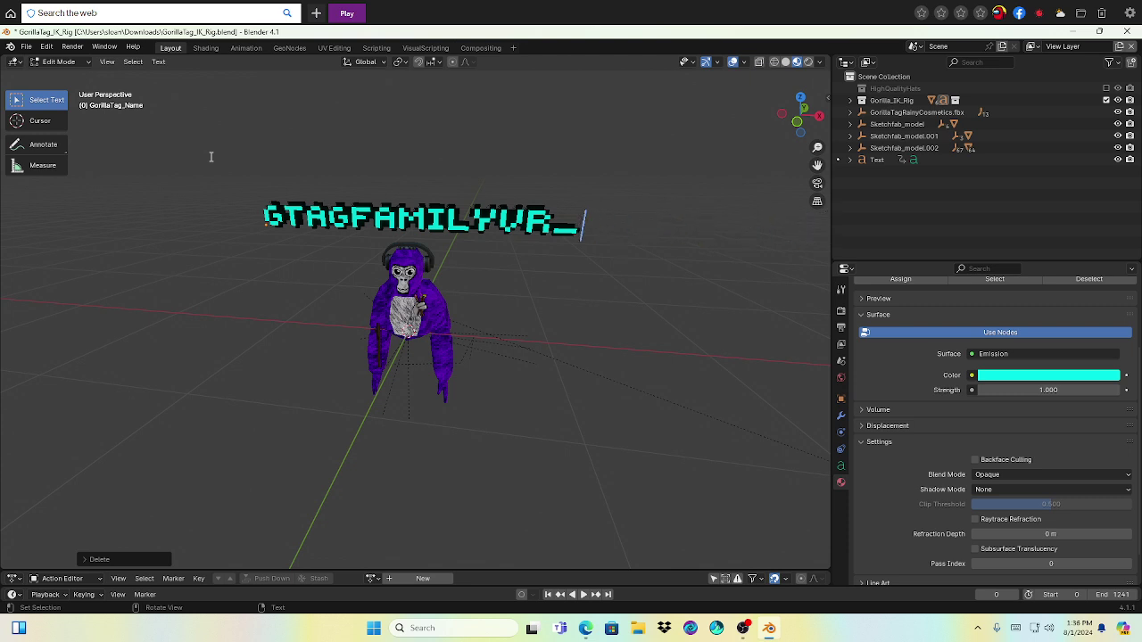
key(BackSpace)
key(BackSpace)
key(BackSpace)
key(BackSpace)
key(BackSpace)
key(BackSpace)
key(BackSpace)
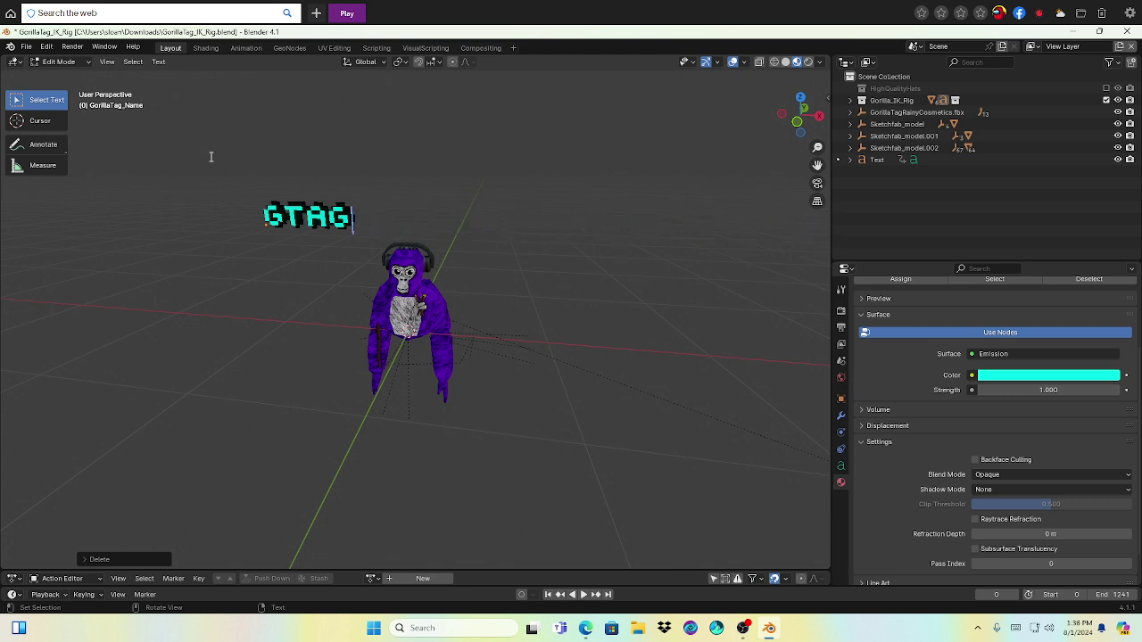
text(fofr fo ff o fo fo f)
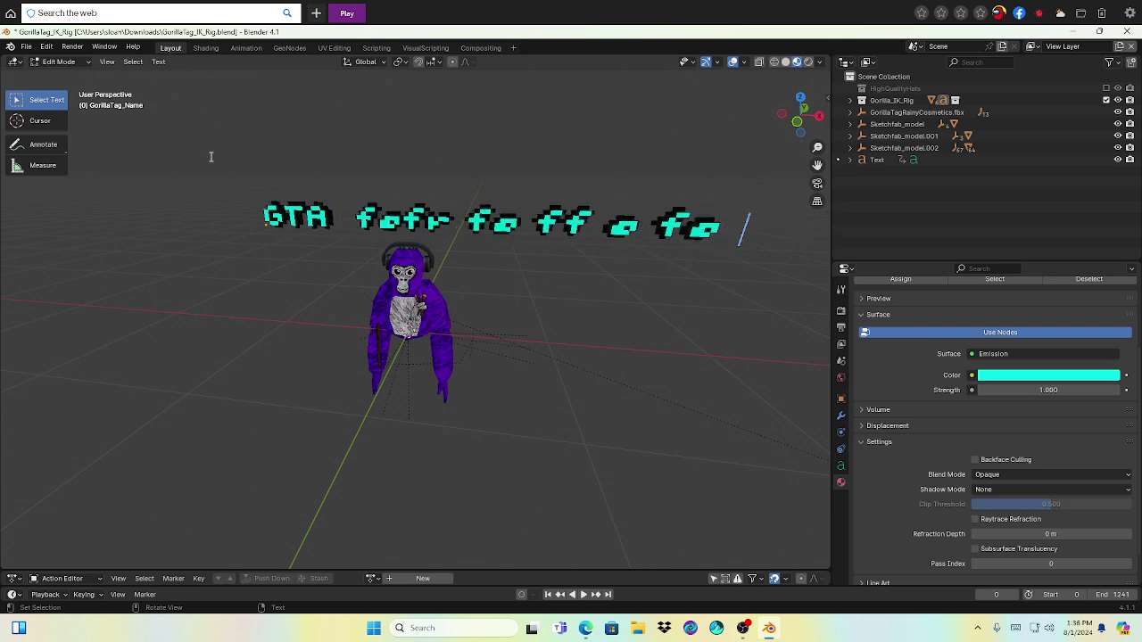
Step: Clear the overhead text, rewrite it as GTAGFAMILYVR, and return to Object Mode
key(BackSpace)
key(BackSpace)
key(BackSpace)
key(BackSpace)
key(BackSpace)
key(BackSpace)
key(BackSpace)
key(BackSpace)
key(BackSpace)
key(BackSpace)
key(BackSpace)
key(BackSpace)
key(BackSpace)
key(BackSpace)
key(BackSpace)
key(BackSpace)
key(BackSpace)
key(BackSpace)
key(BackSpace)
key(BackSpace)
key(BackSpace)
key(BackSpace)
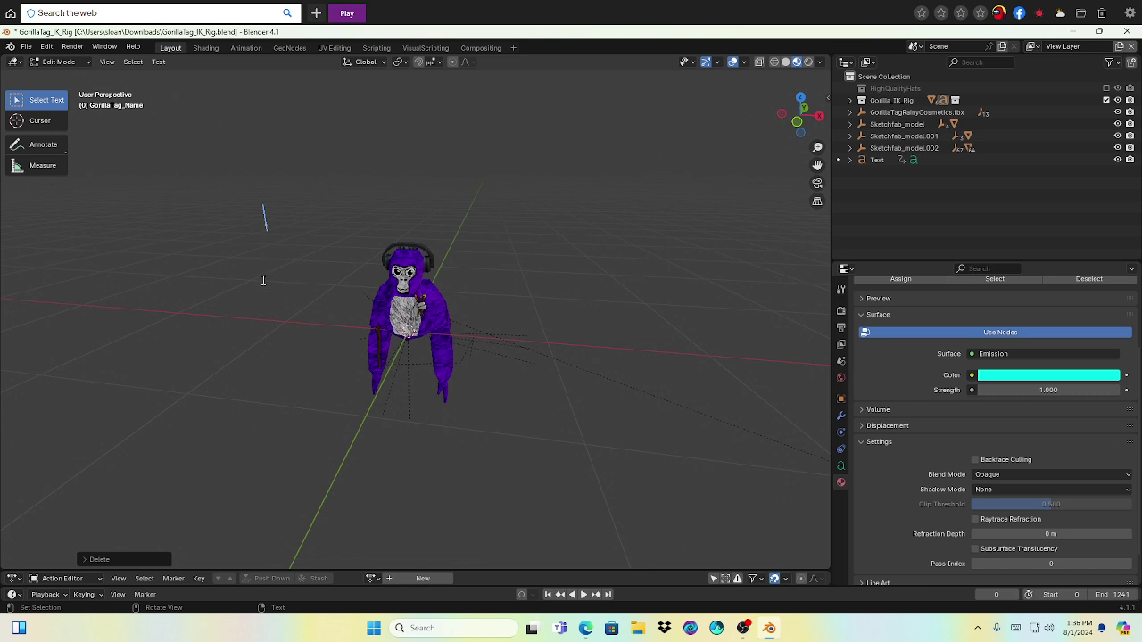
text(GTTAG)
key(BackSpace)
key(BackSpace)
key(BackSpace)
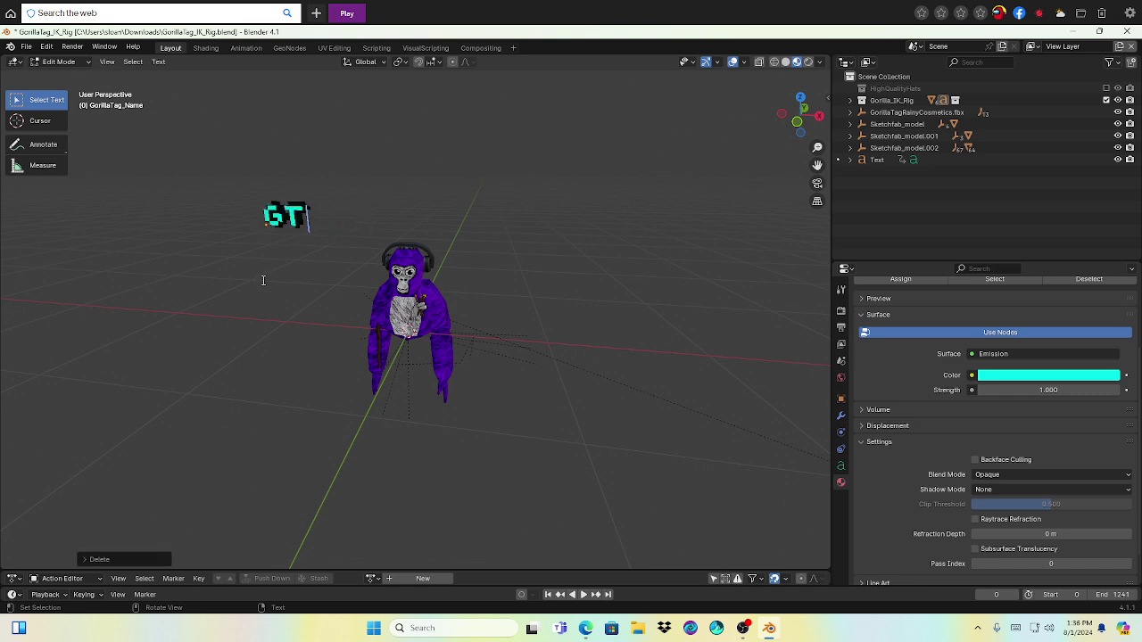
text(AGFAMI)
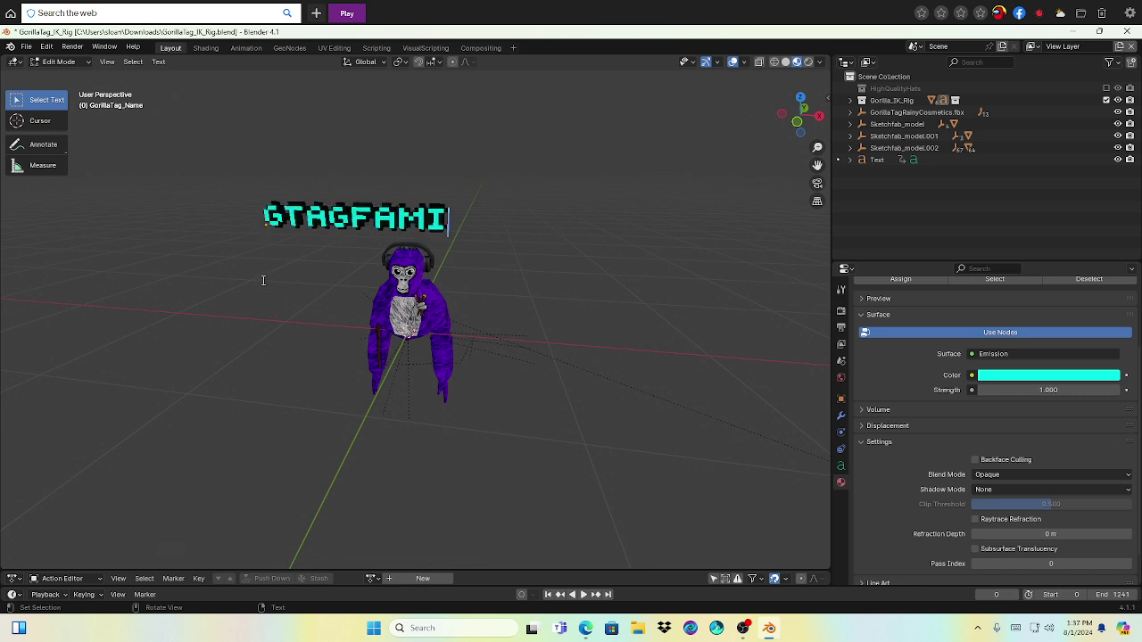
text(LYVR)
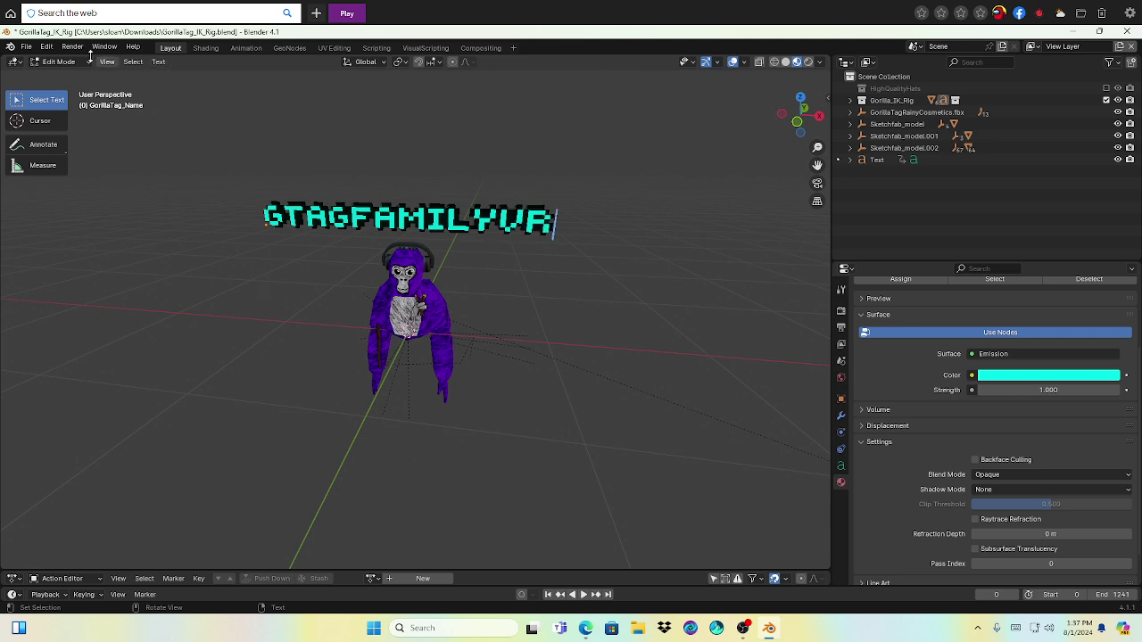
click(58, 63)
click(64, 75)
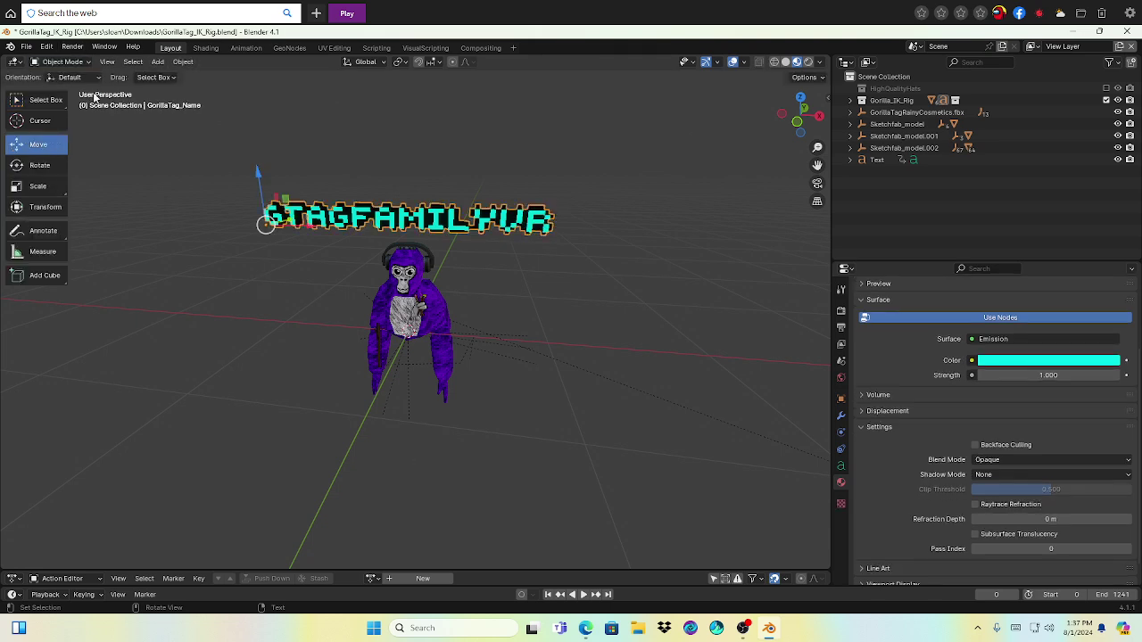
Step: Examine the purple gorilla and its turquoise text up close, from the front and from far away
click(533, 360)
scroll(653, 267, down, 5)
scroll(423, 330, up, 6)
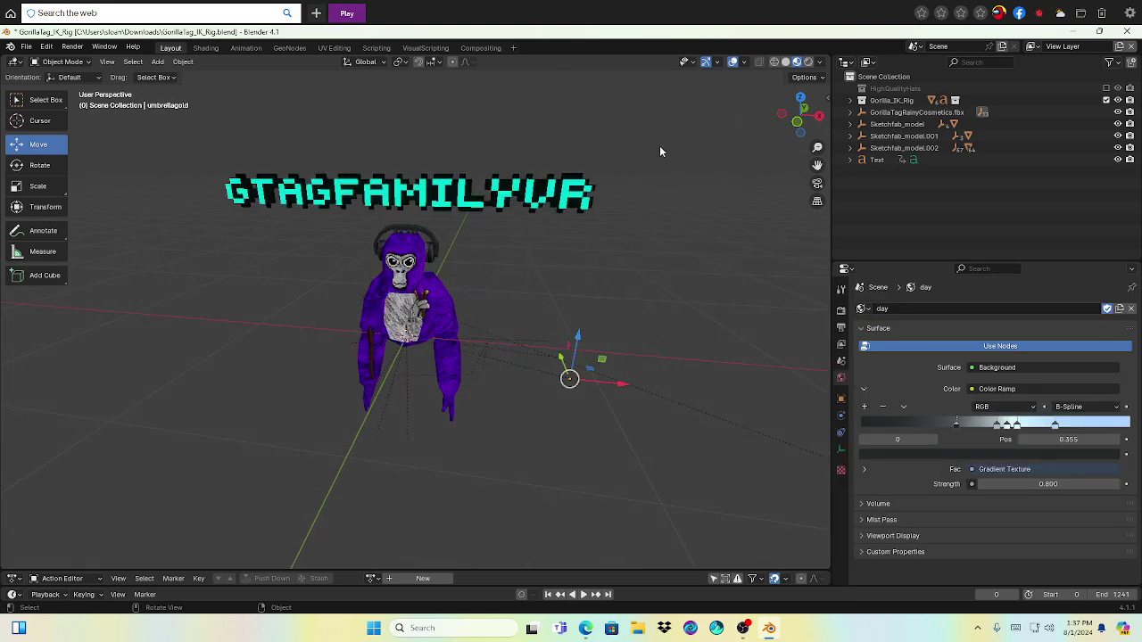
scroll(536, 286, up, 5)
scroll(645, 526, down, 5)
scroll(637, 461, up, 3)
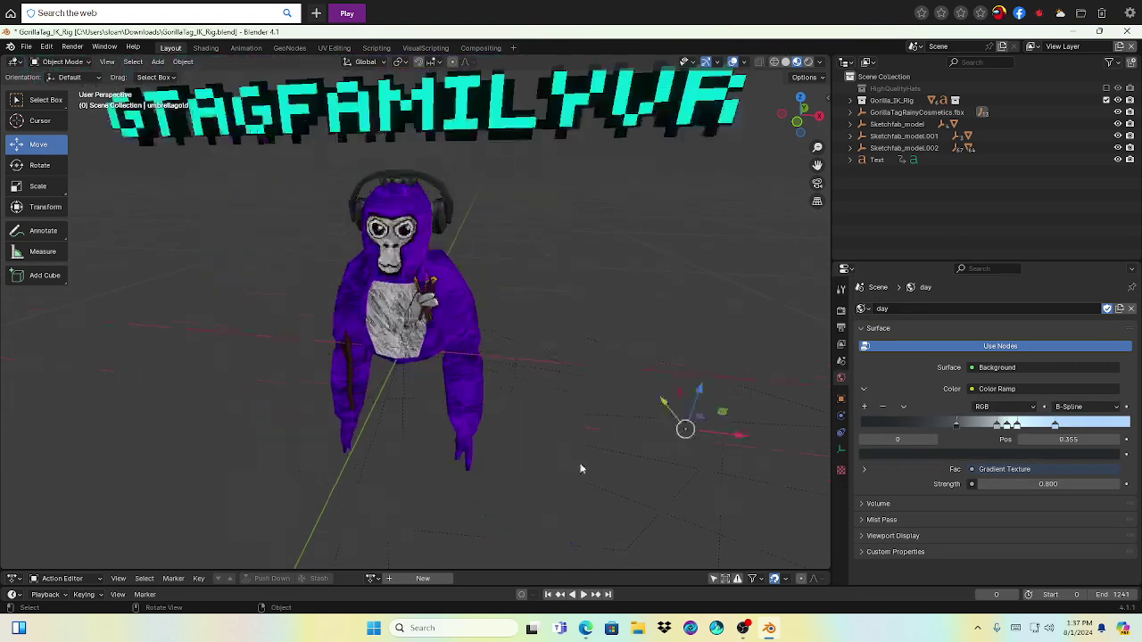
scroll(358, 297, up, 4)
scroll(357, 297, down, 5)
scroll(364, 286, up, 5)
scroll(364, 286, down, 3)
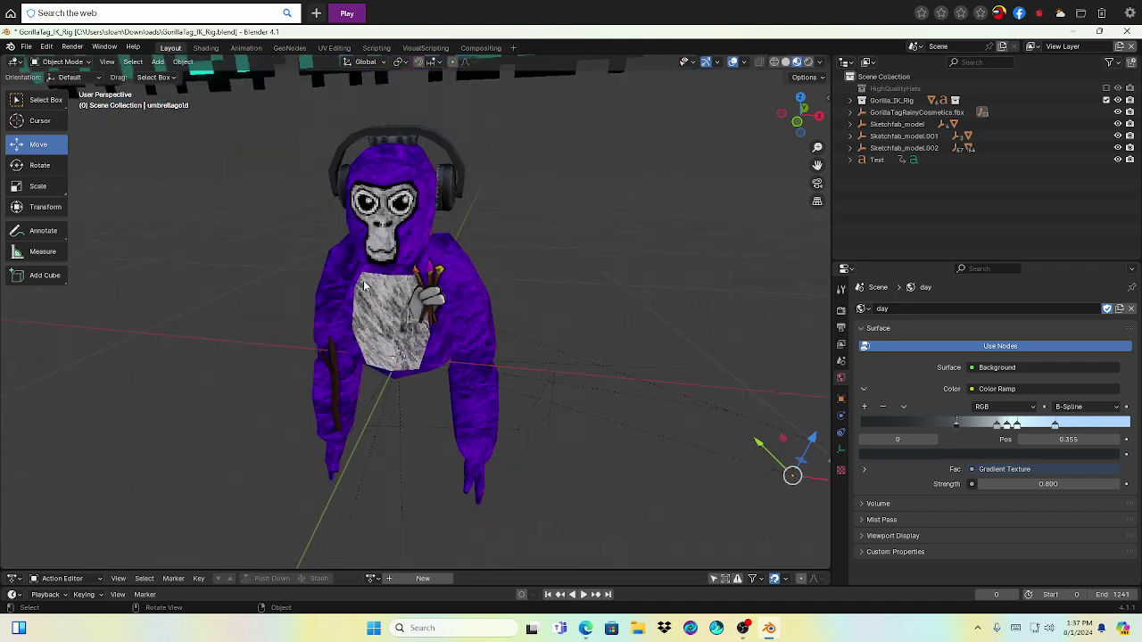
scroll(475, 323, down, 6)
scroll(475, 323, up, 3)
middle_drag(583, 287, 639, 269)
click(524, 243)
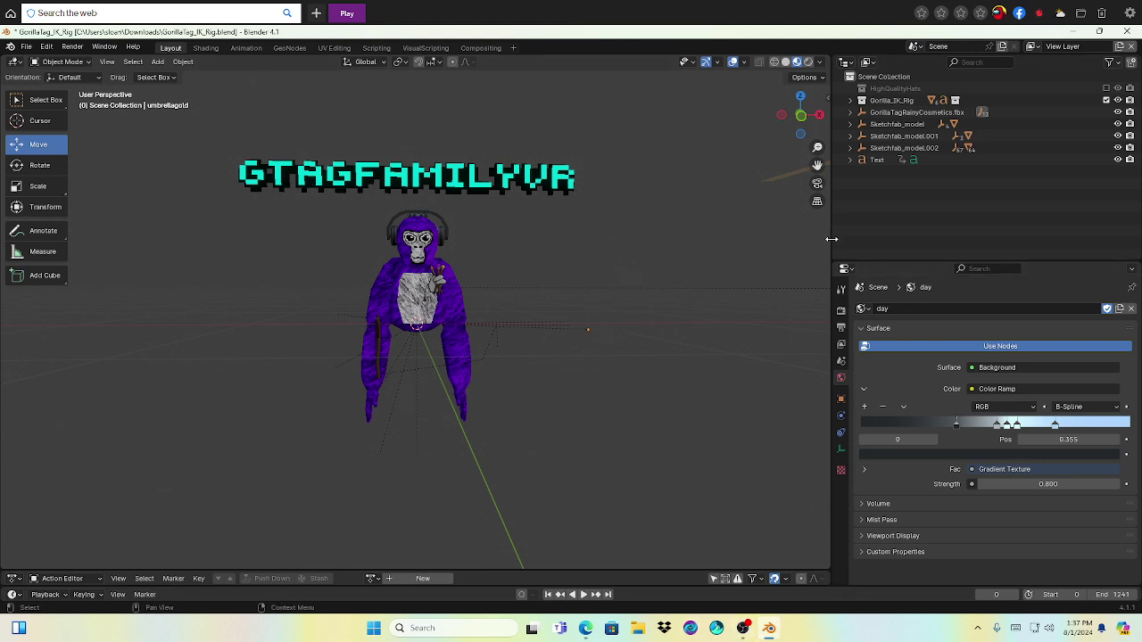
scroll(655, 395, down, 2)
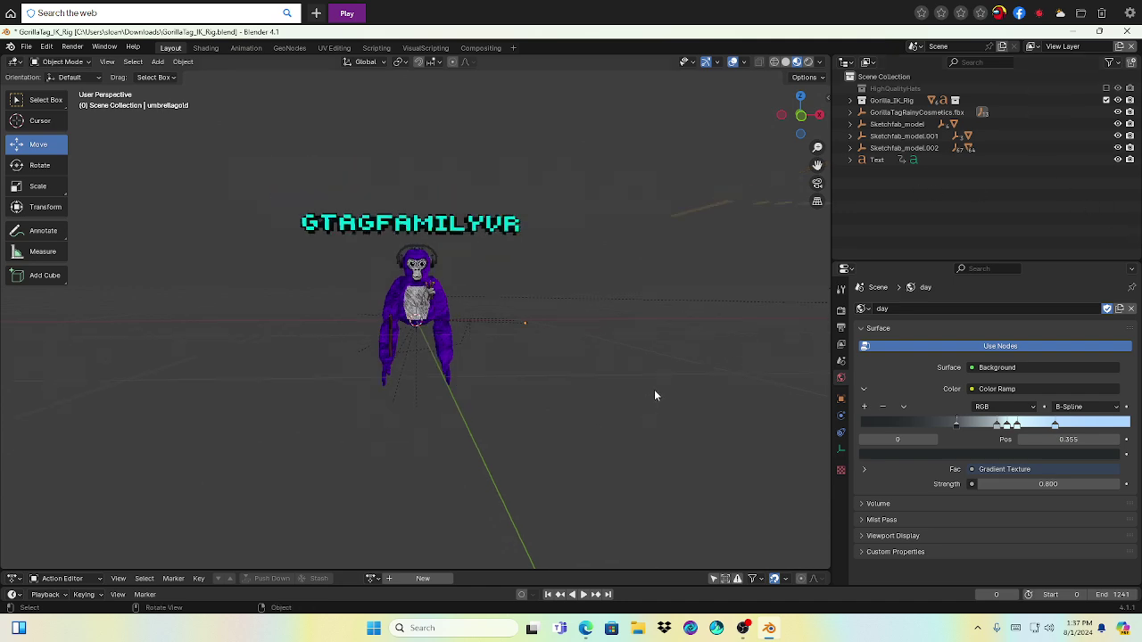
scroll(589, 324, down, 15)
middle_drag(676, 339, 631, 355)
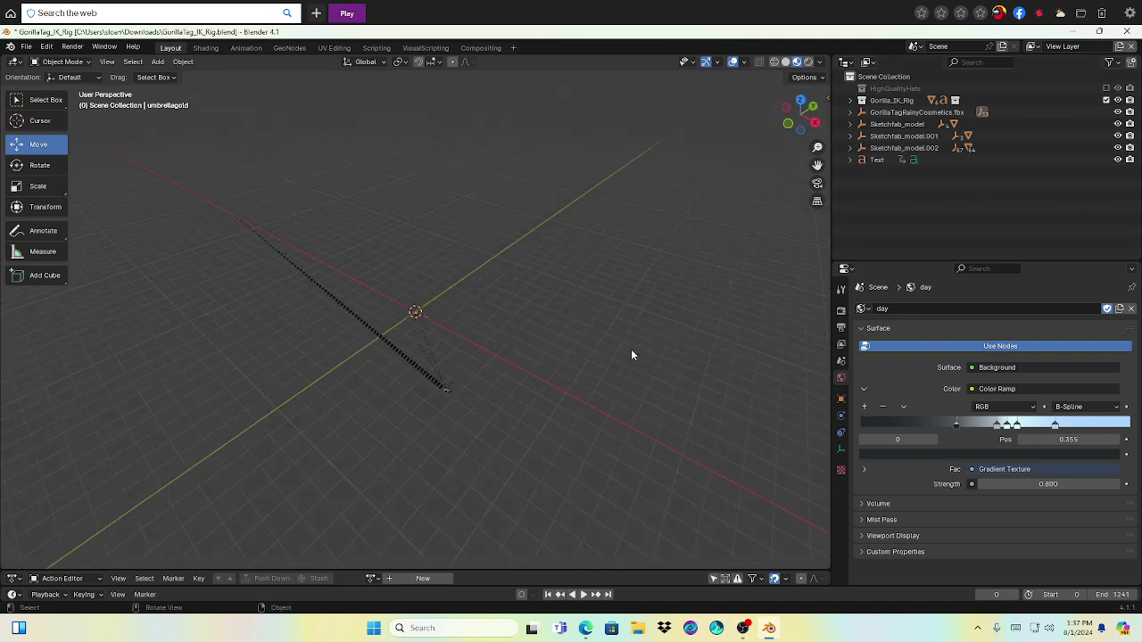
scroll(609, 337, down, 4)
Step: Close the GorillaTag_IK_Rig project in Blender without saving the changes
mouse_move(772, 631)
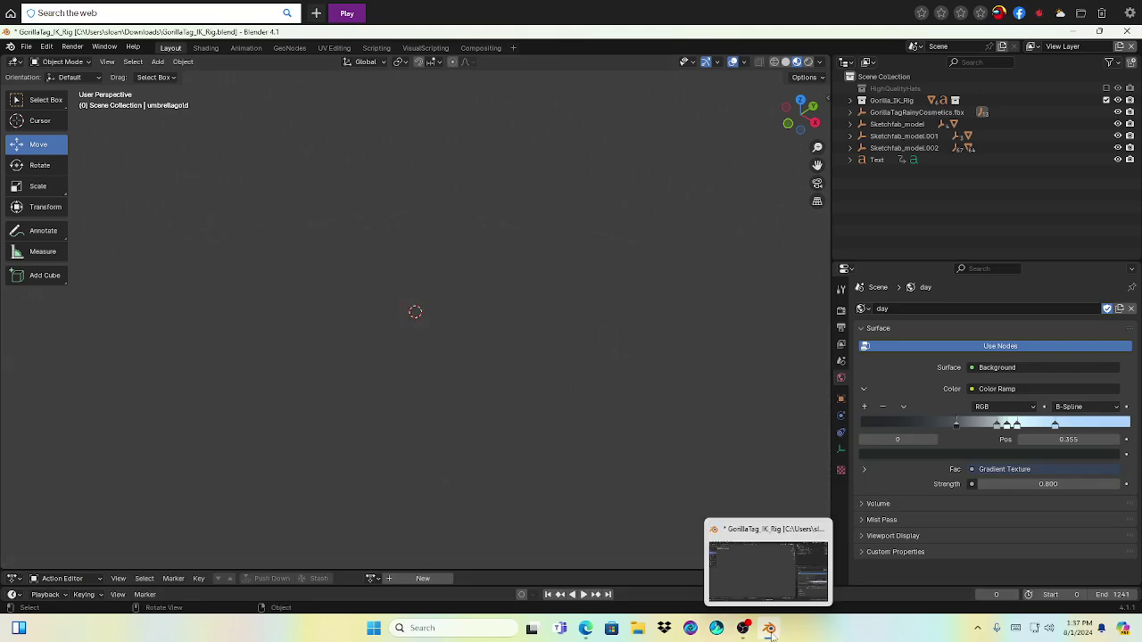
click(821, 529)
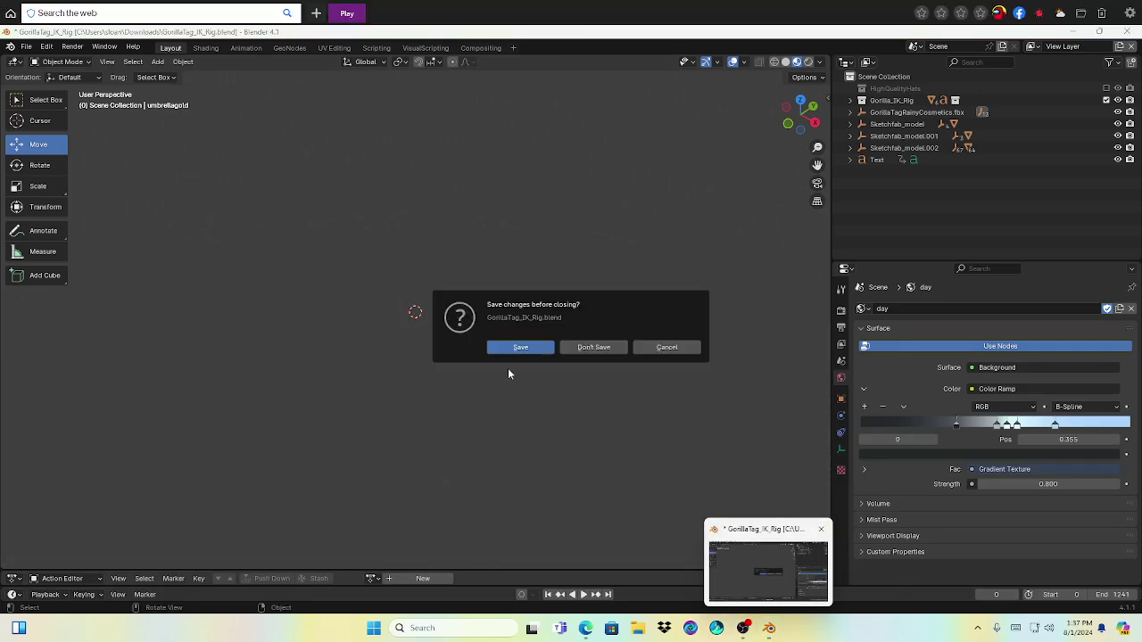
click(571, 347)
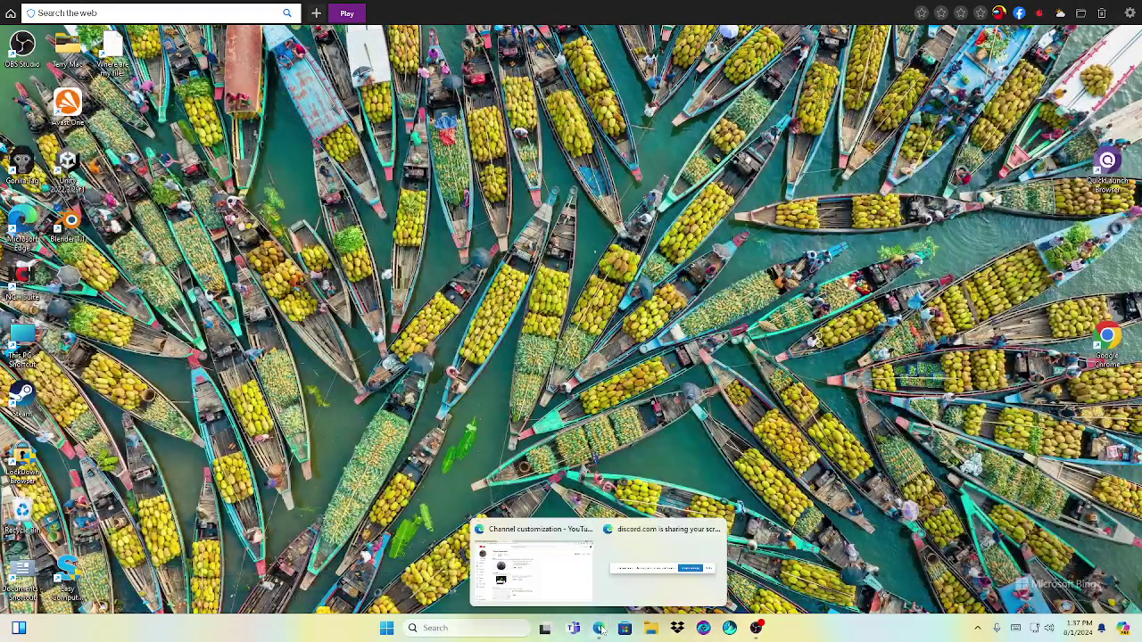
Step: Switch to the browser, go to the YouTube Studio channel dashboard, and open the Discord conversation
click(603, 628)
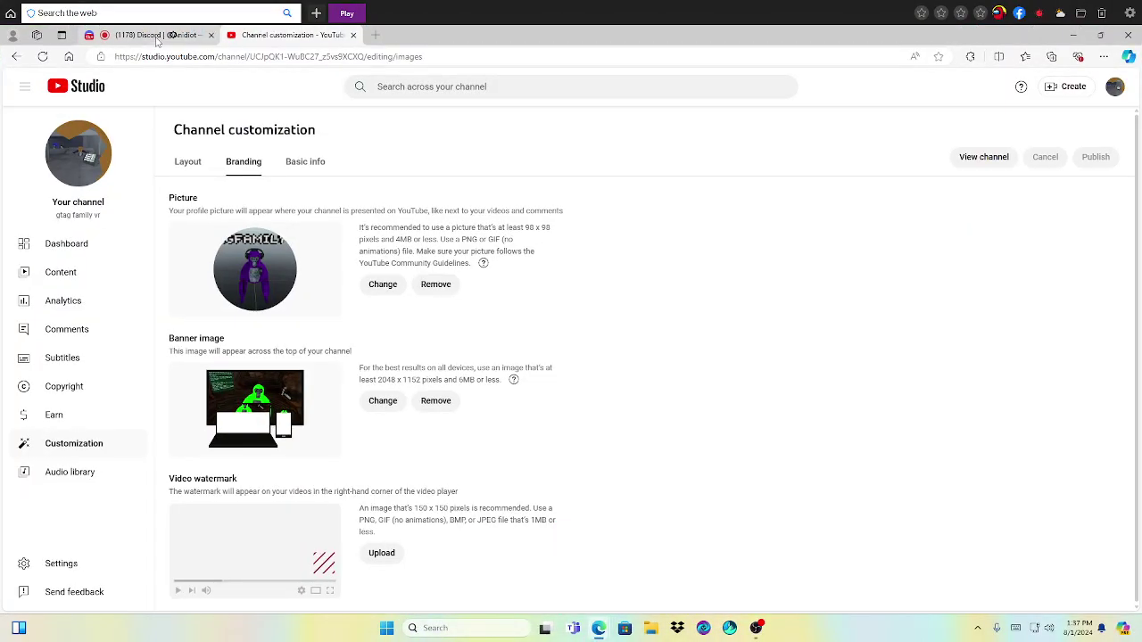
click(16, 56)
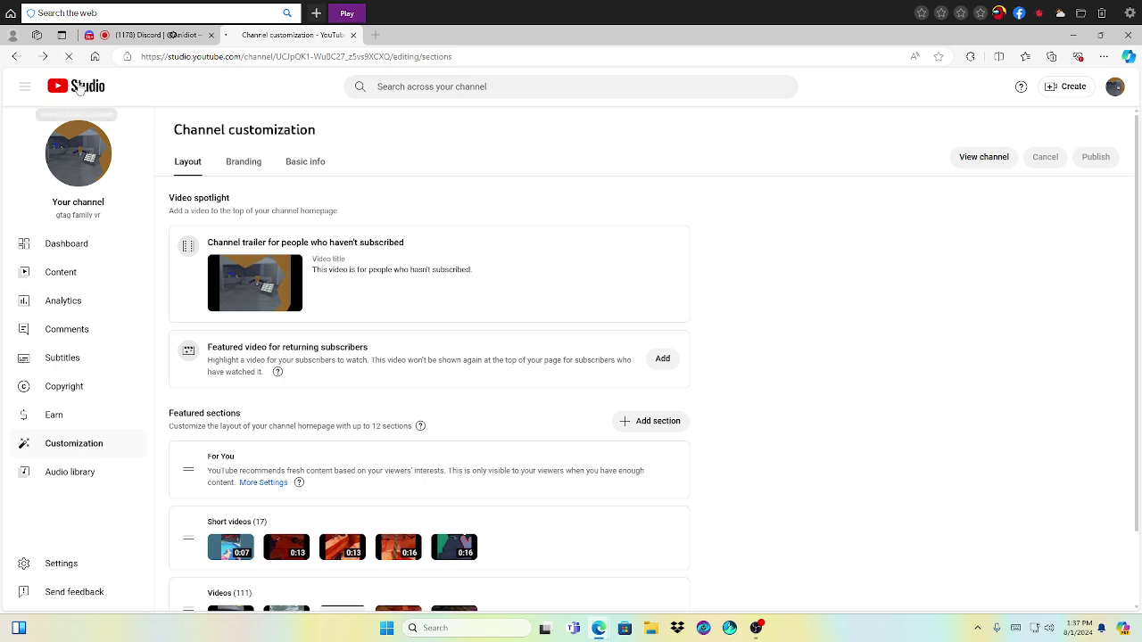
click(78, 88)
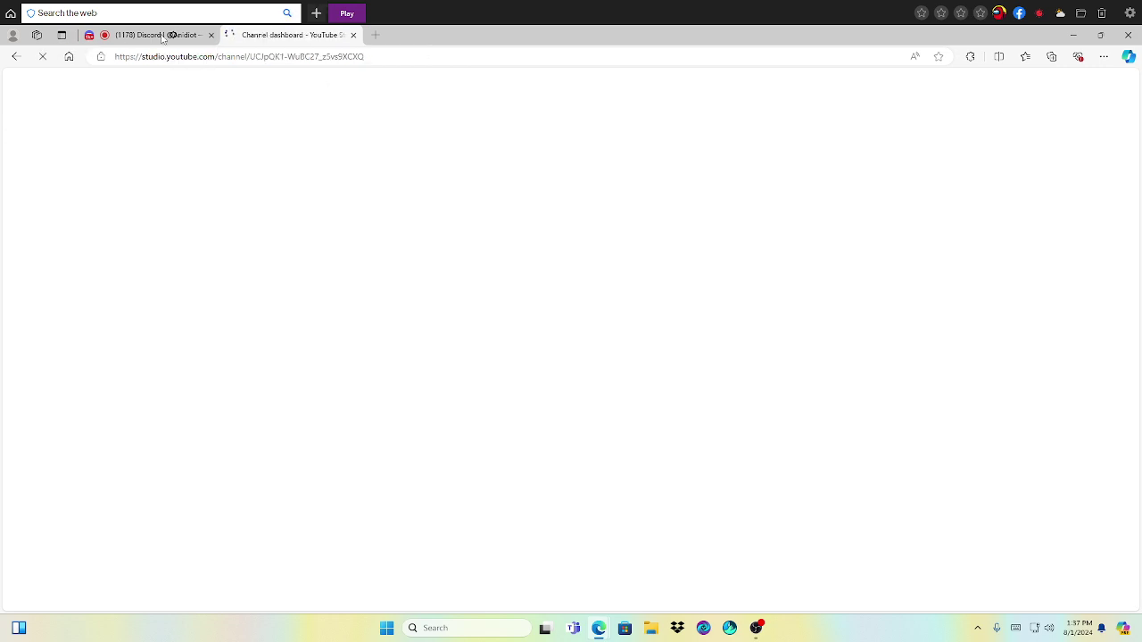
click(155, 37)
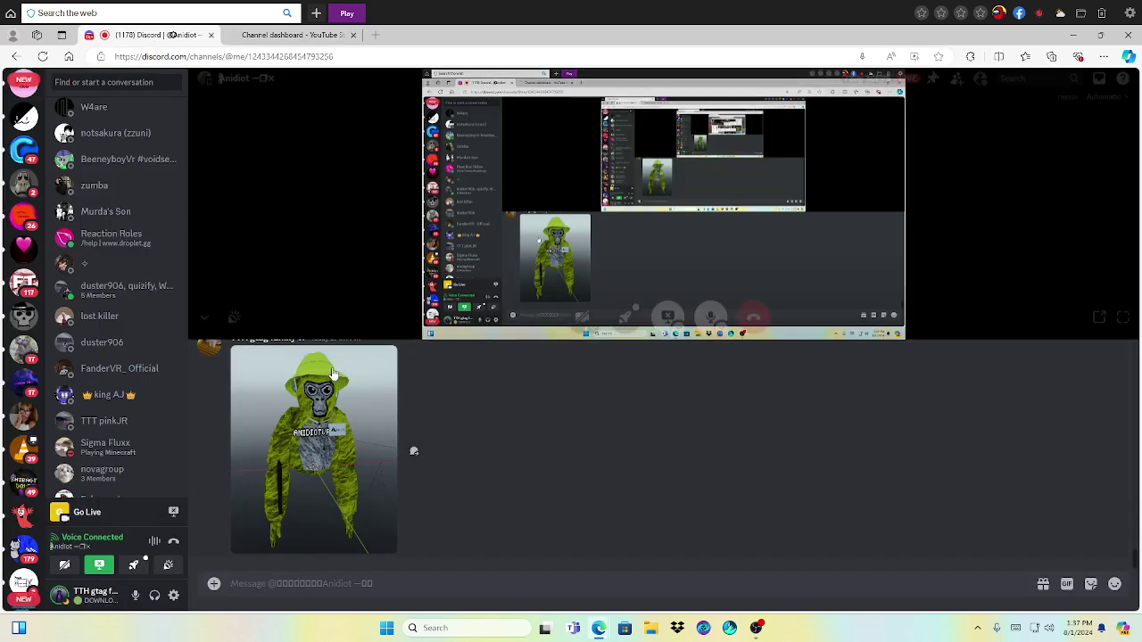
Step: Look through the conversation and the server and message lists, and view the shared yellow-green gorilla render enlarged
scroll(406, 469, up, 5)
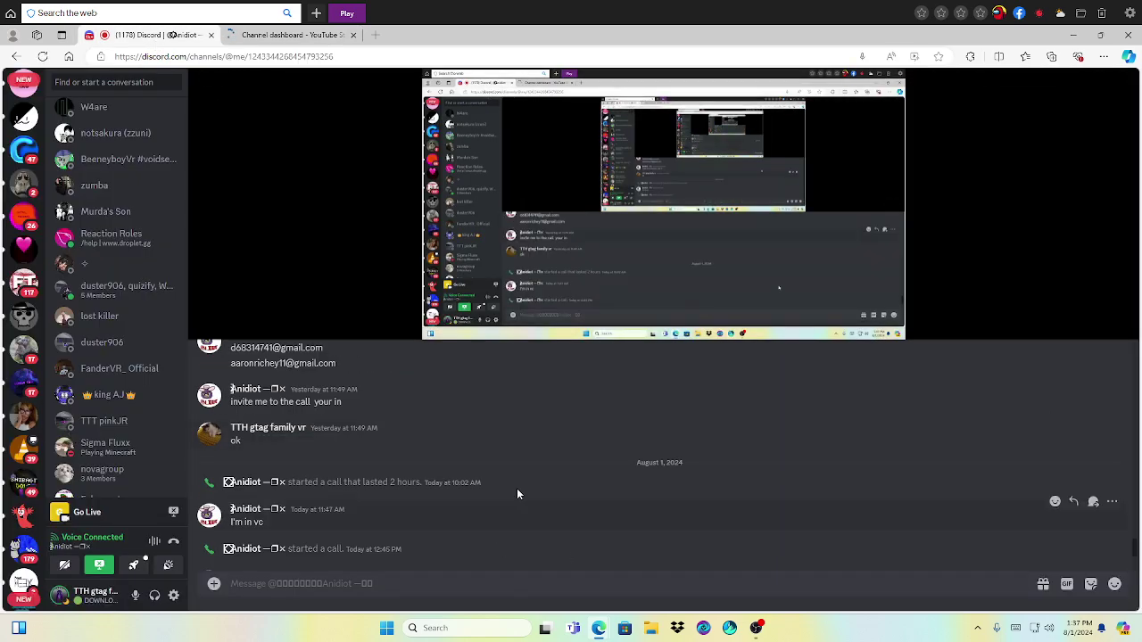
scroll(22, 294, up, 5)
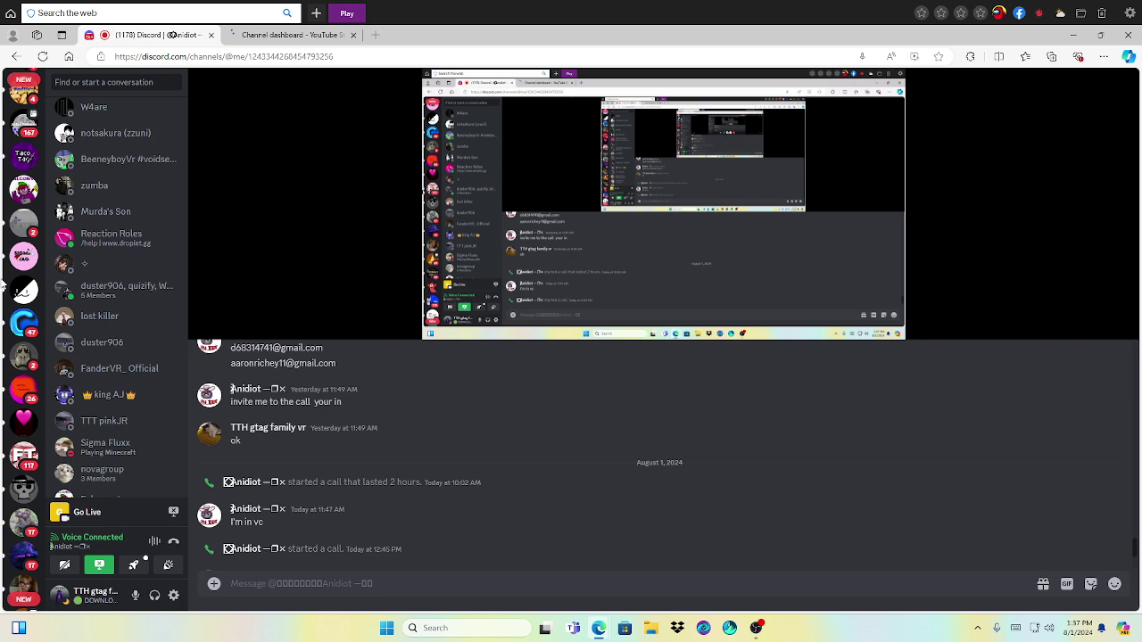
scroll(80, 263, up, 4)
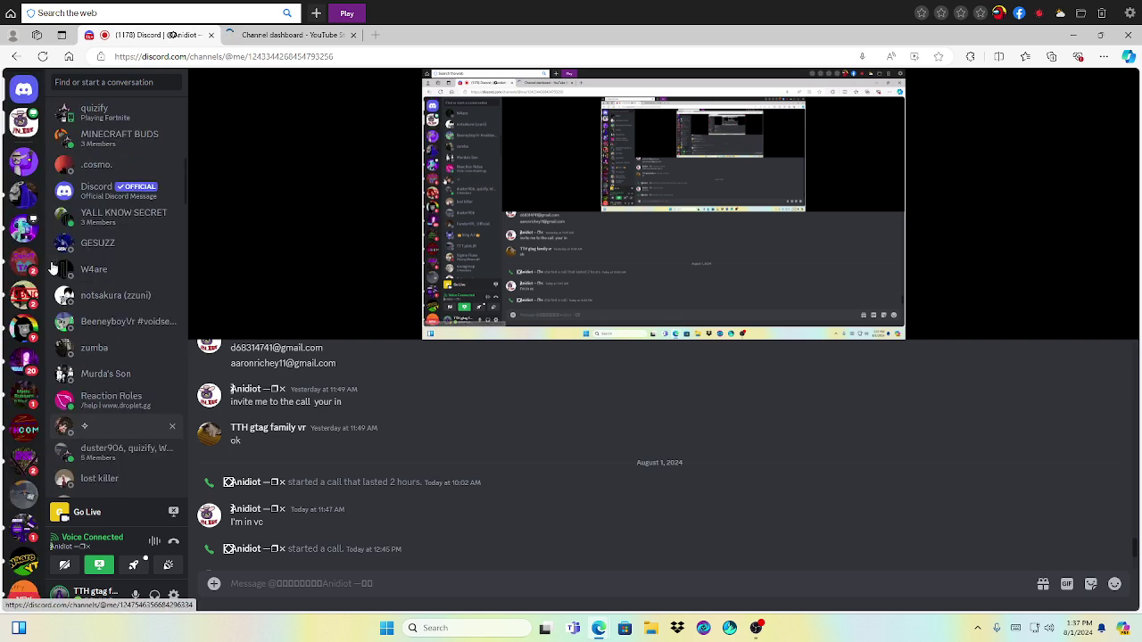
scroll(143, 322, up, 1)
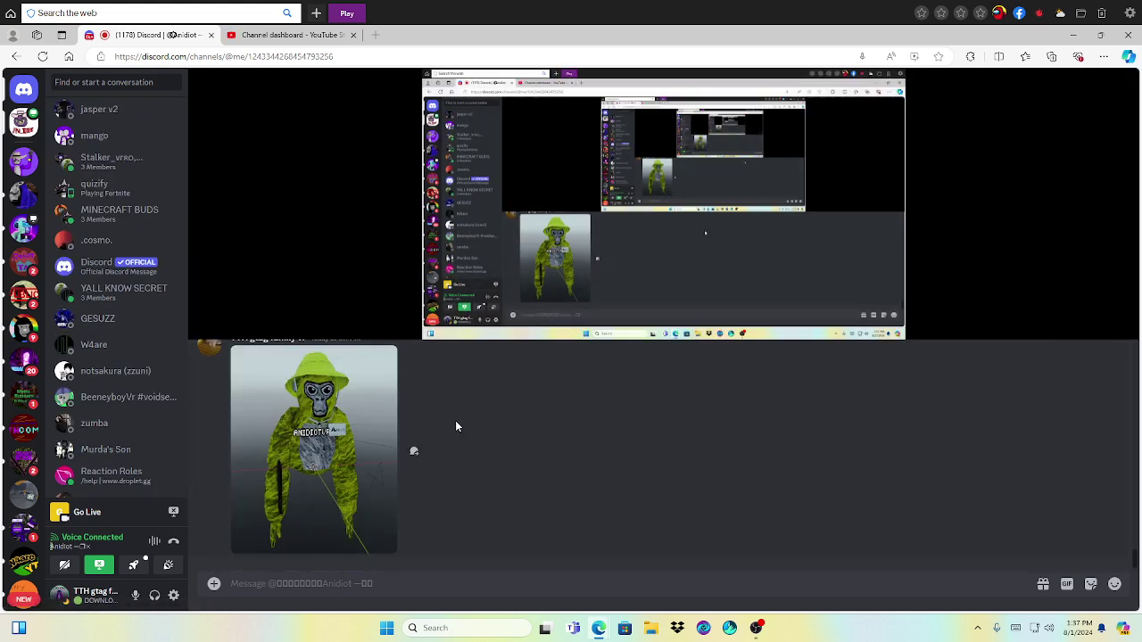
click(318, 487)
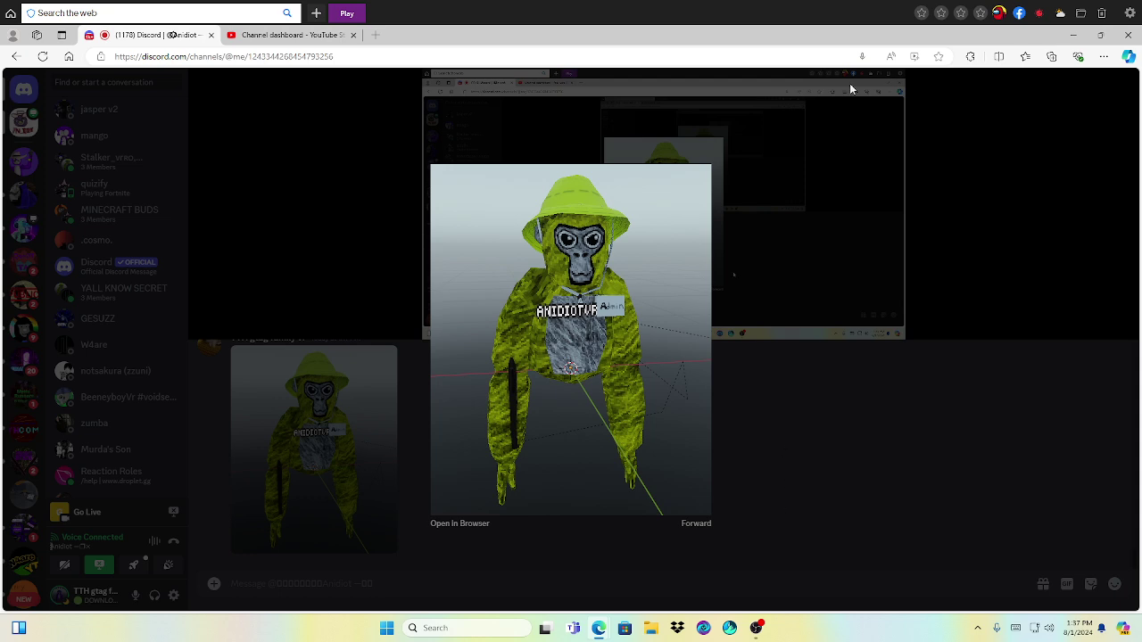
click(905, 319)
Step: View the full profile of the gorilla render's sender, including the profile picture and About Me section, and close it
scroll(410, 401, up, 1)
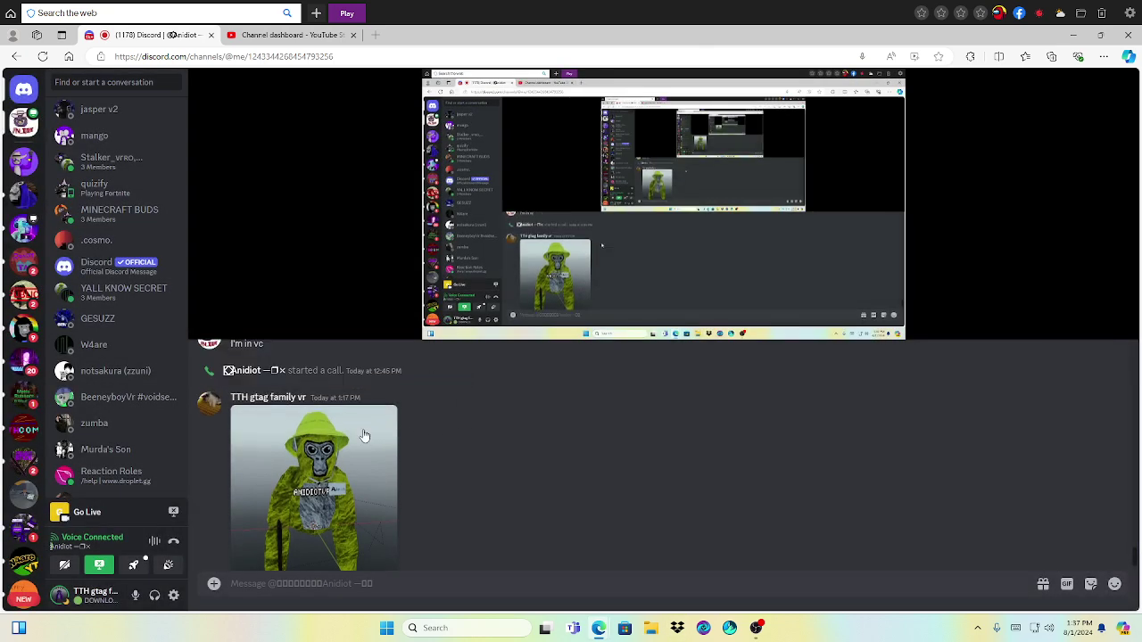
click(250, 397)
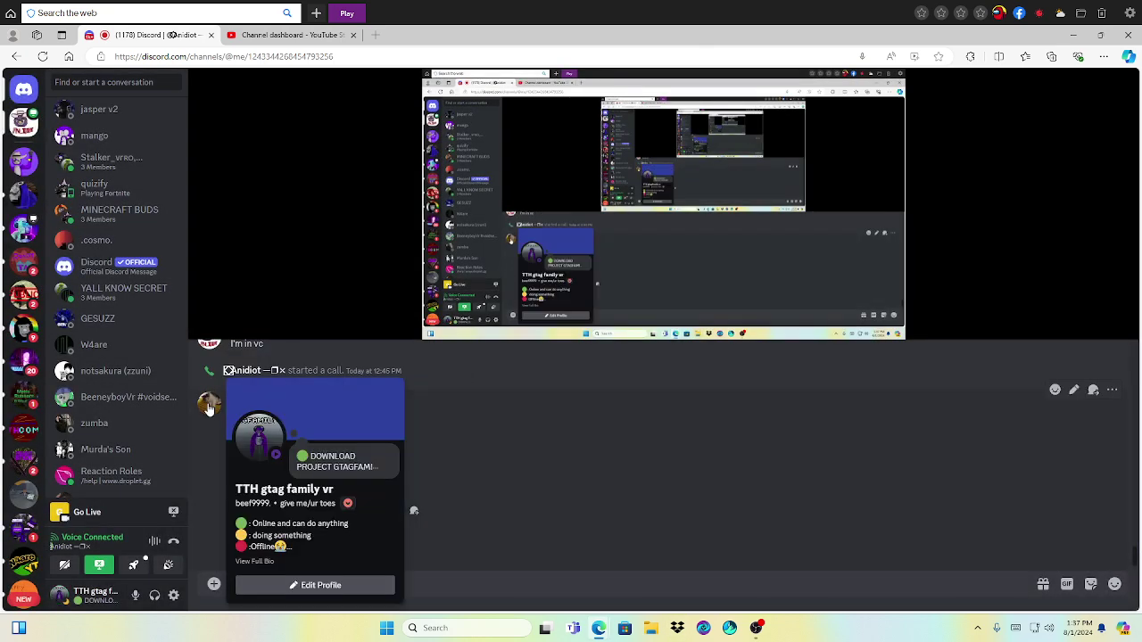
click(288, 444)
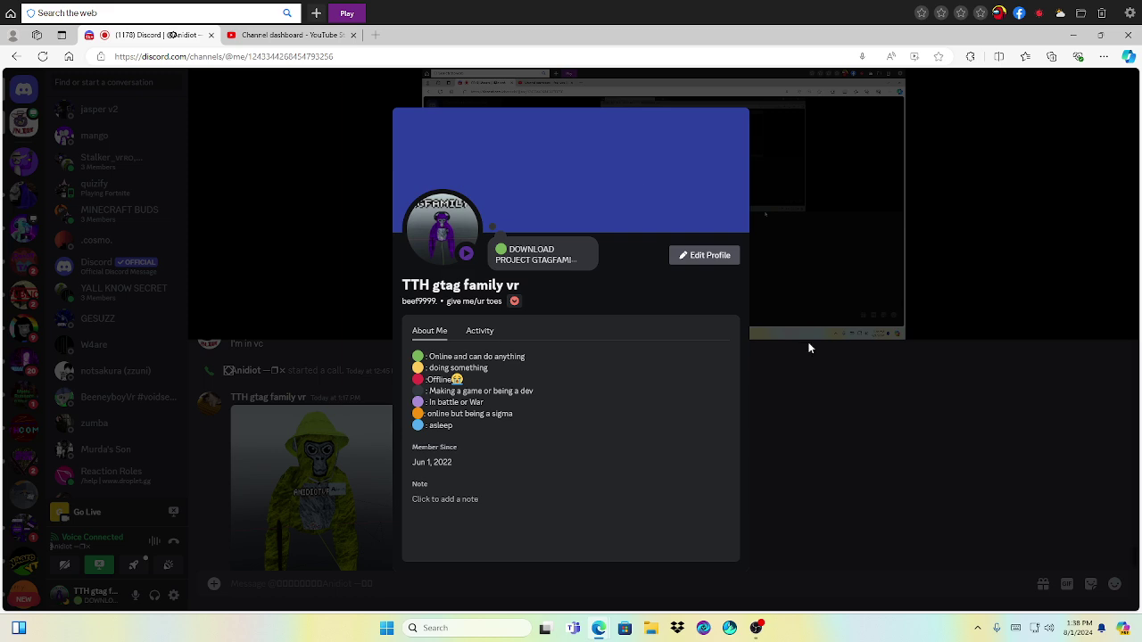
click(380, 392)
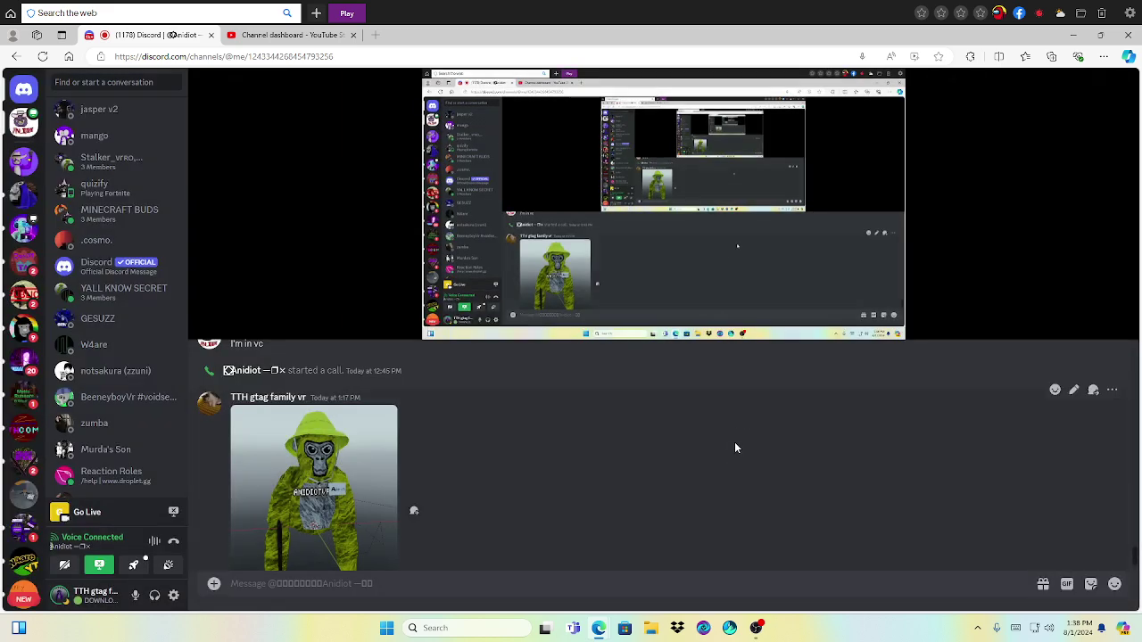